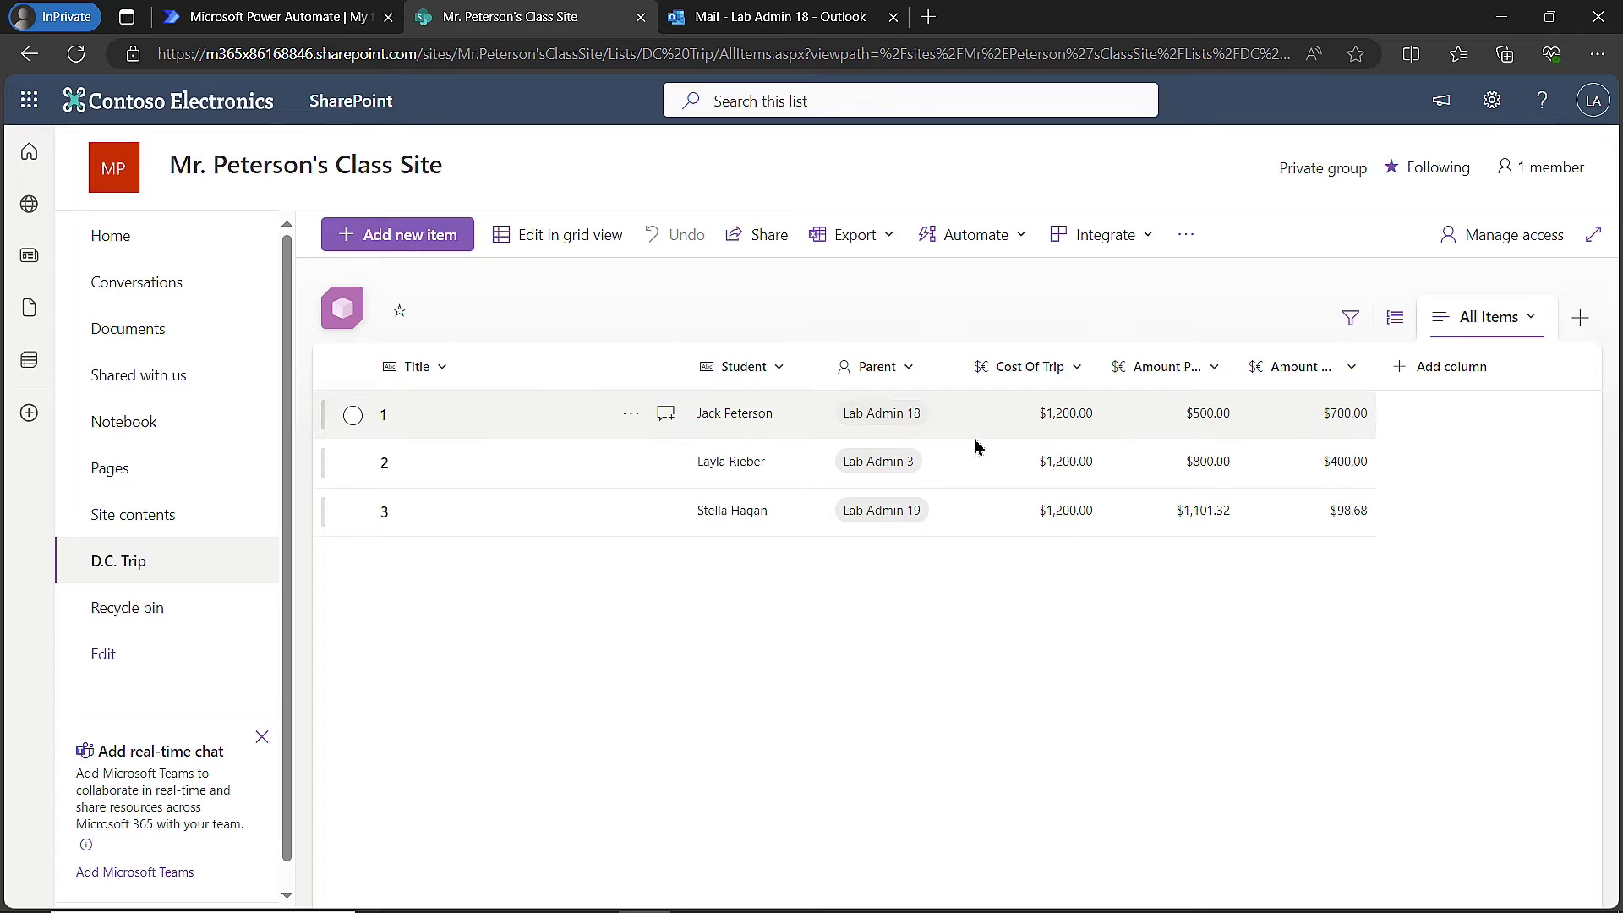
- Highlight the two students' parents on screen, then go to Power Automate's Create page
drag(926, 396, 990, 352)
mouse_move(938, 467)
mouse_down()
mouse_move(986, 502)
mouse_move(962, 614)
mouse_up()
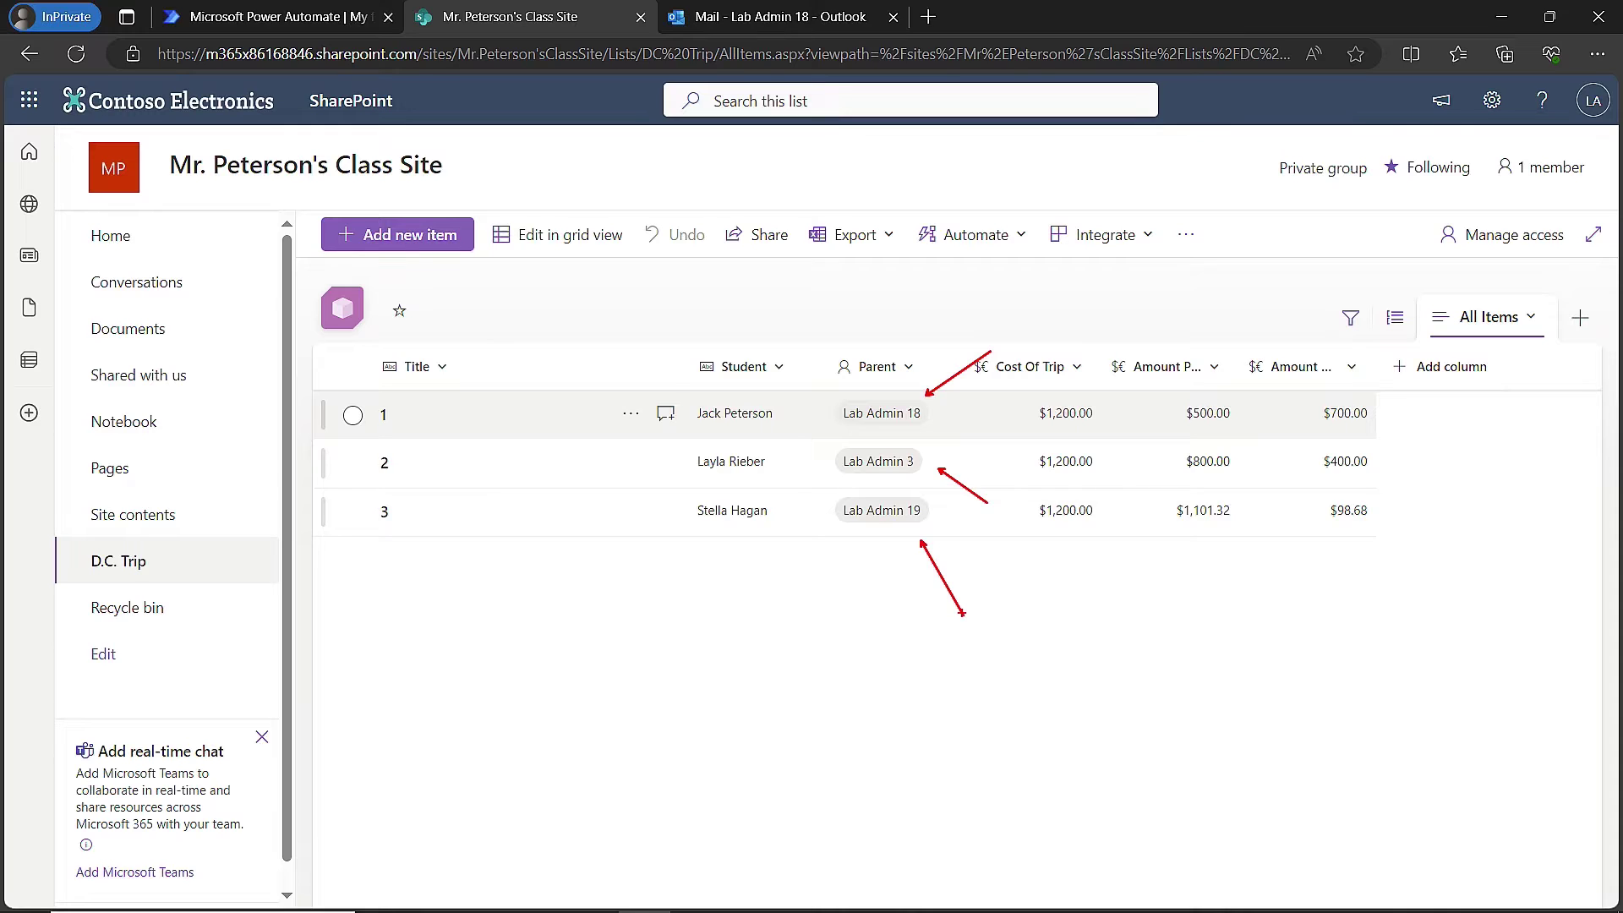
key(Escape)
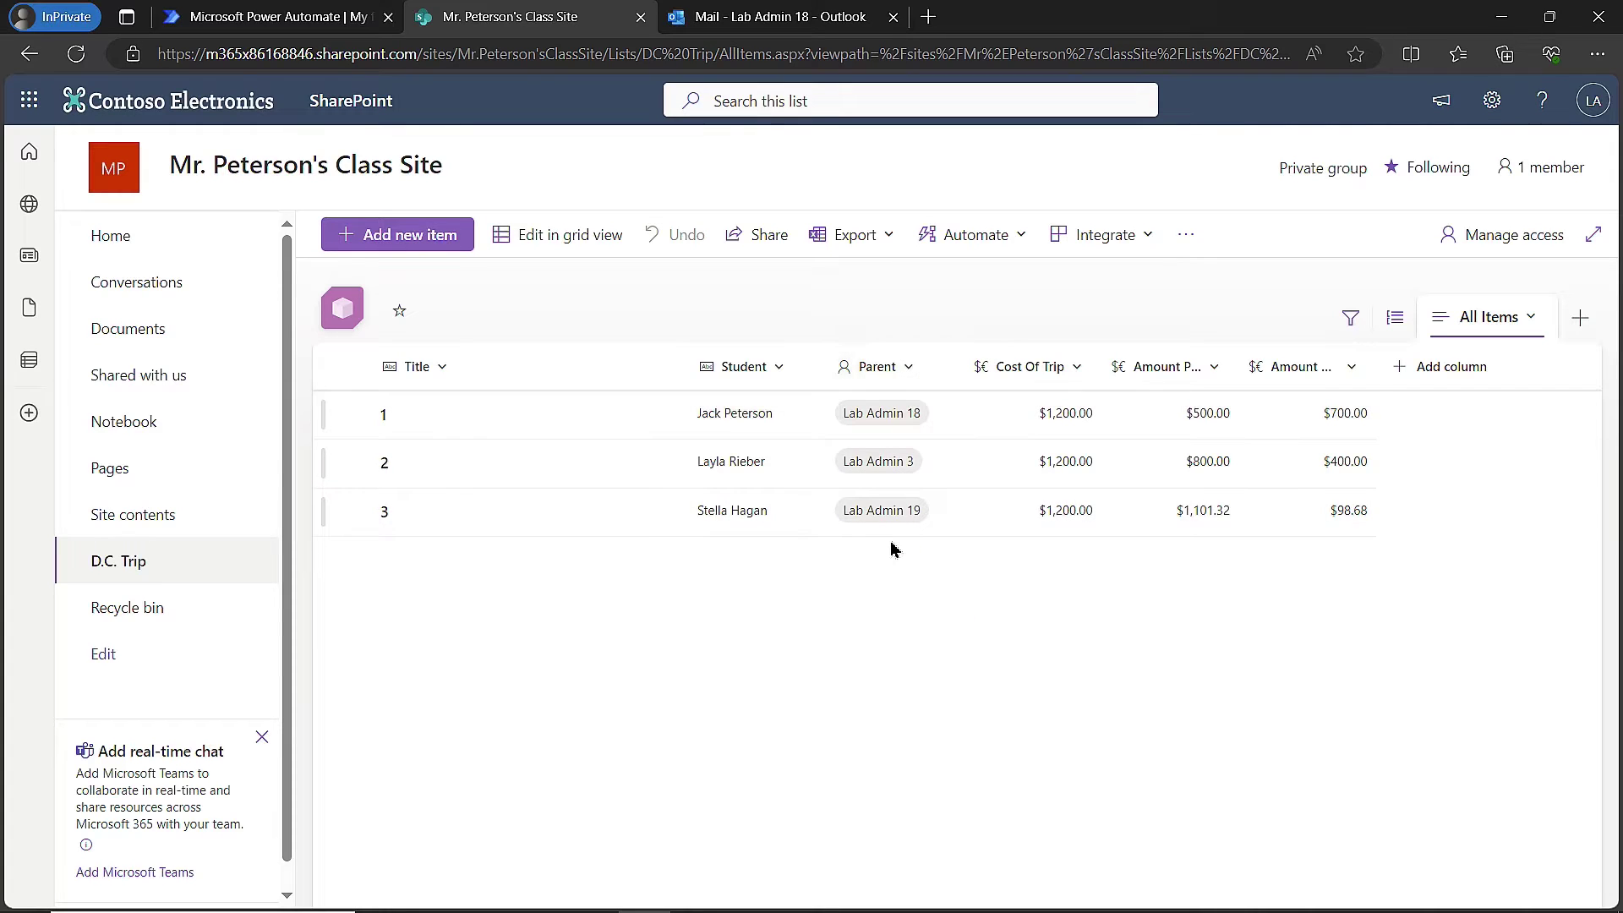
click(281, 20)
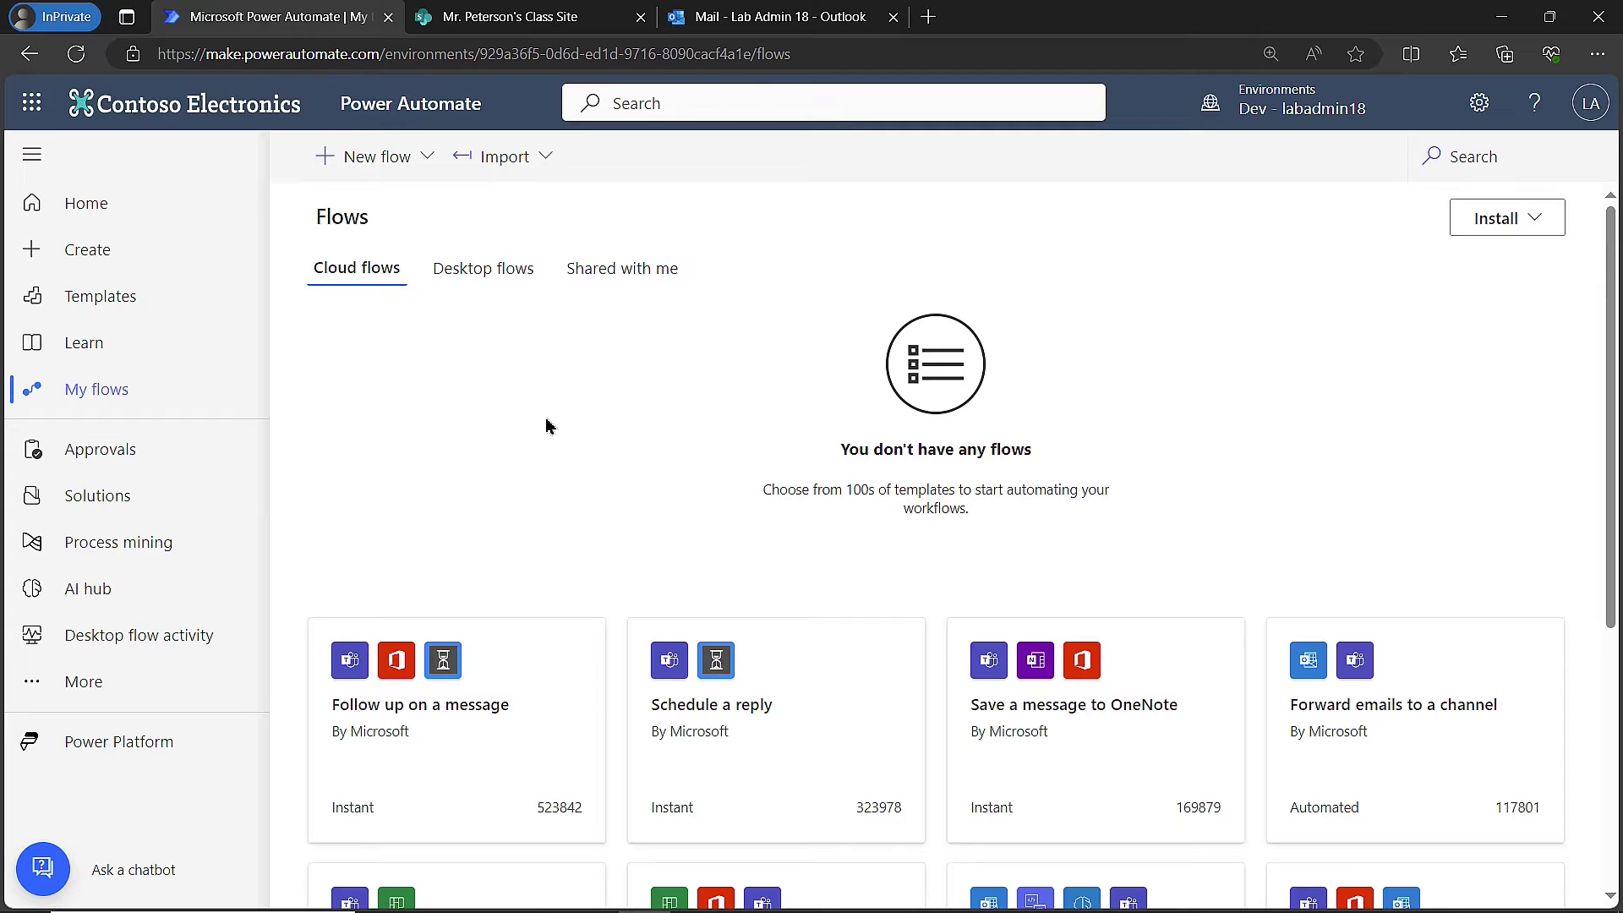
click(121, 267)
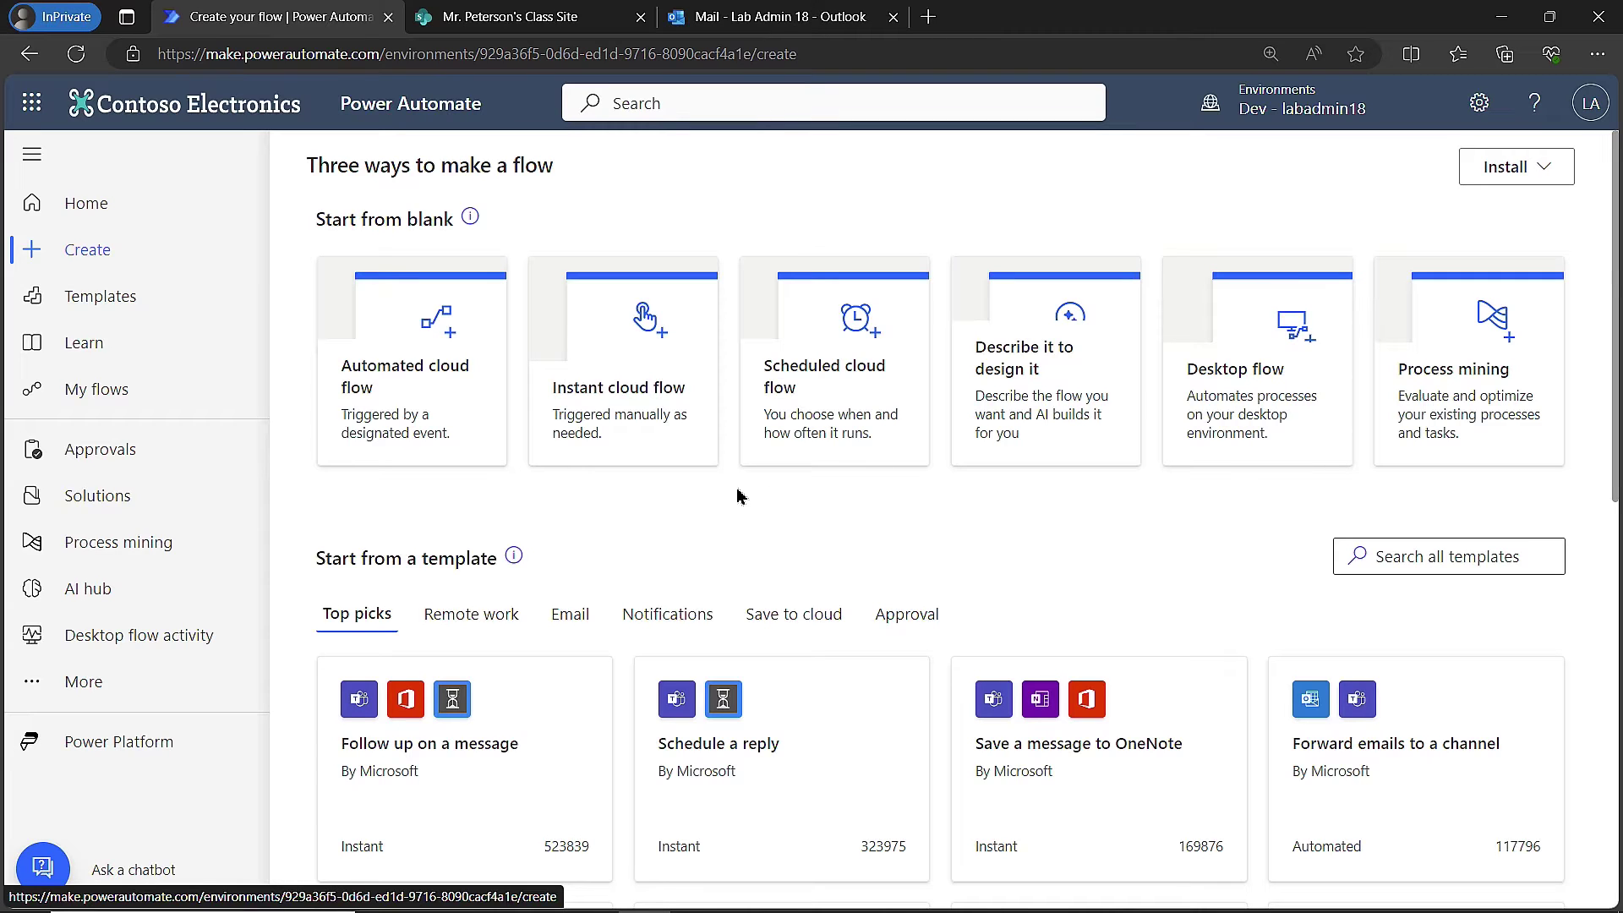
- Start a scheduled cloud flow named SP_D.C.Trip_ScheduledEmail
click(820, 399)
click(984, 293)
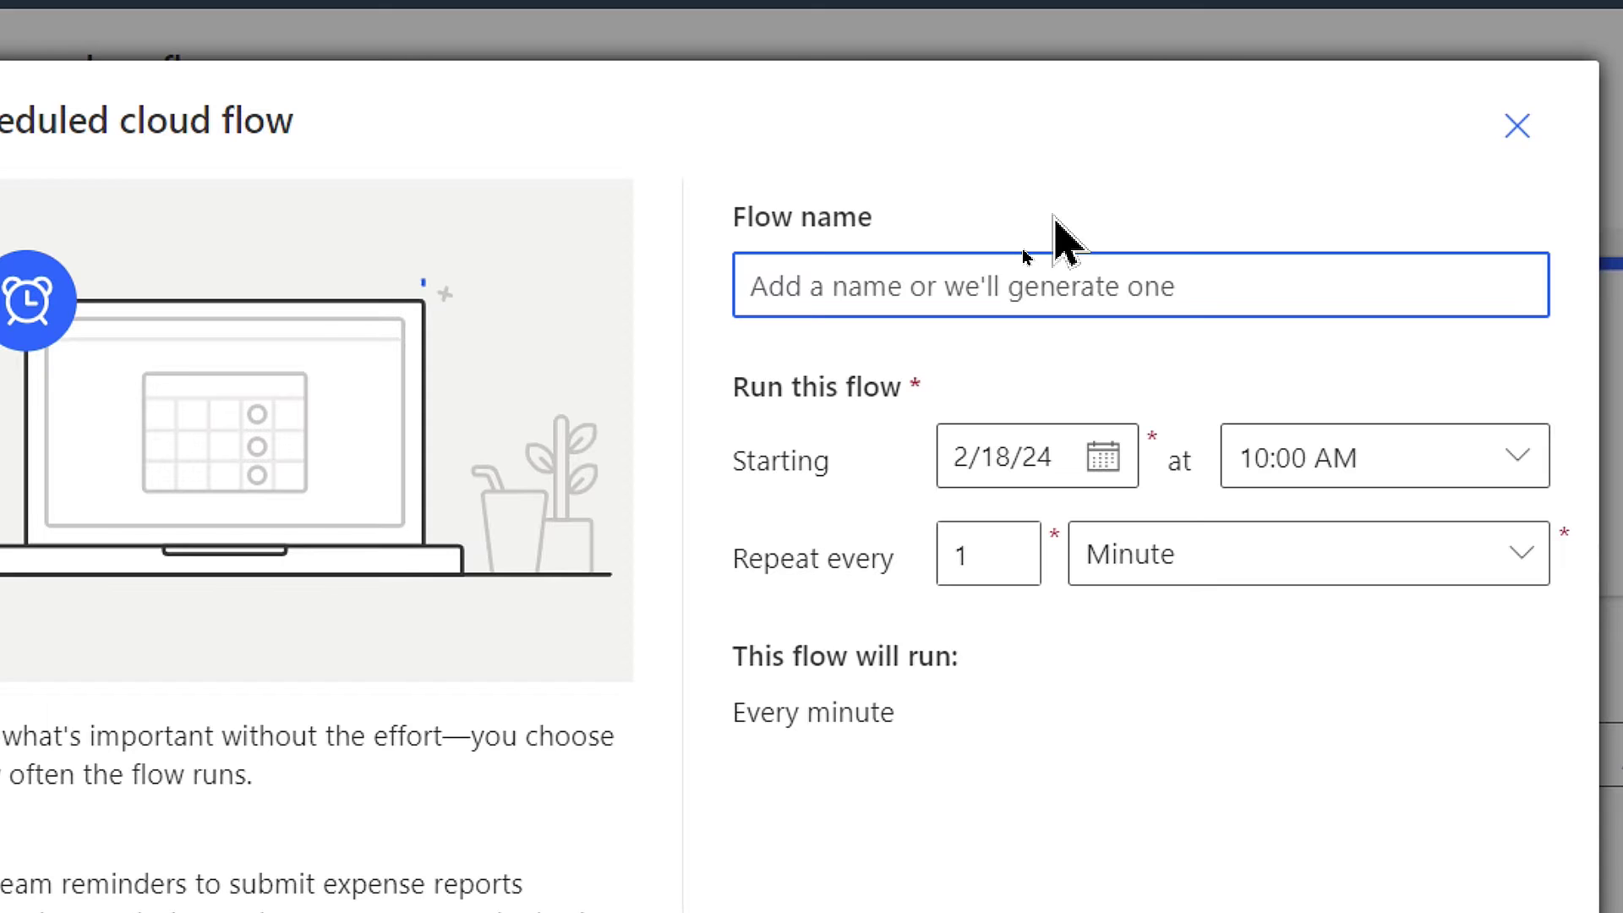
text(S)
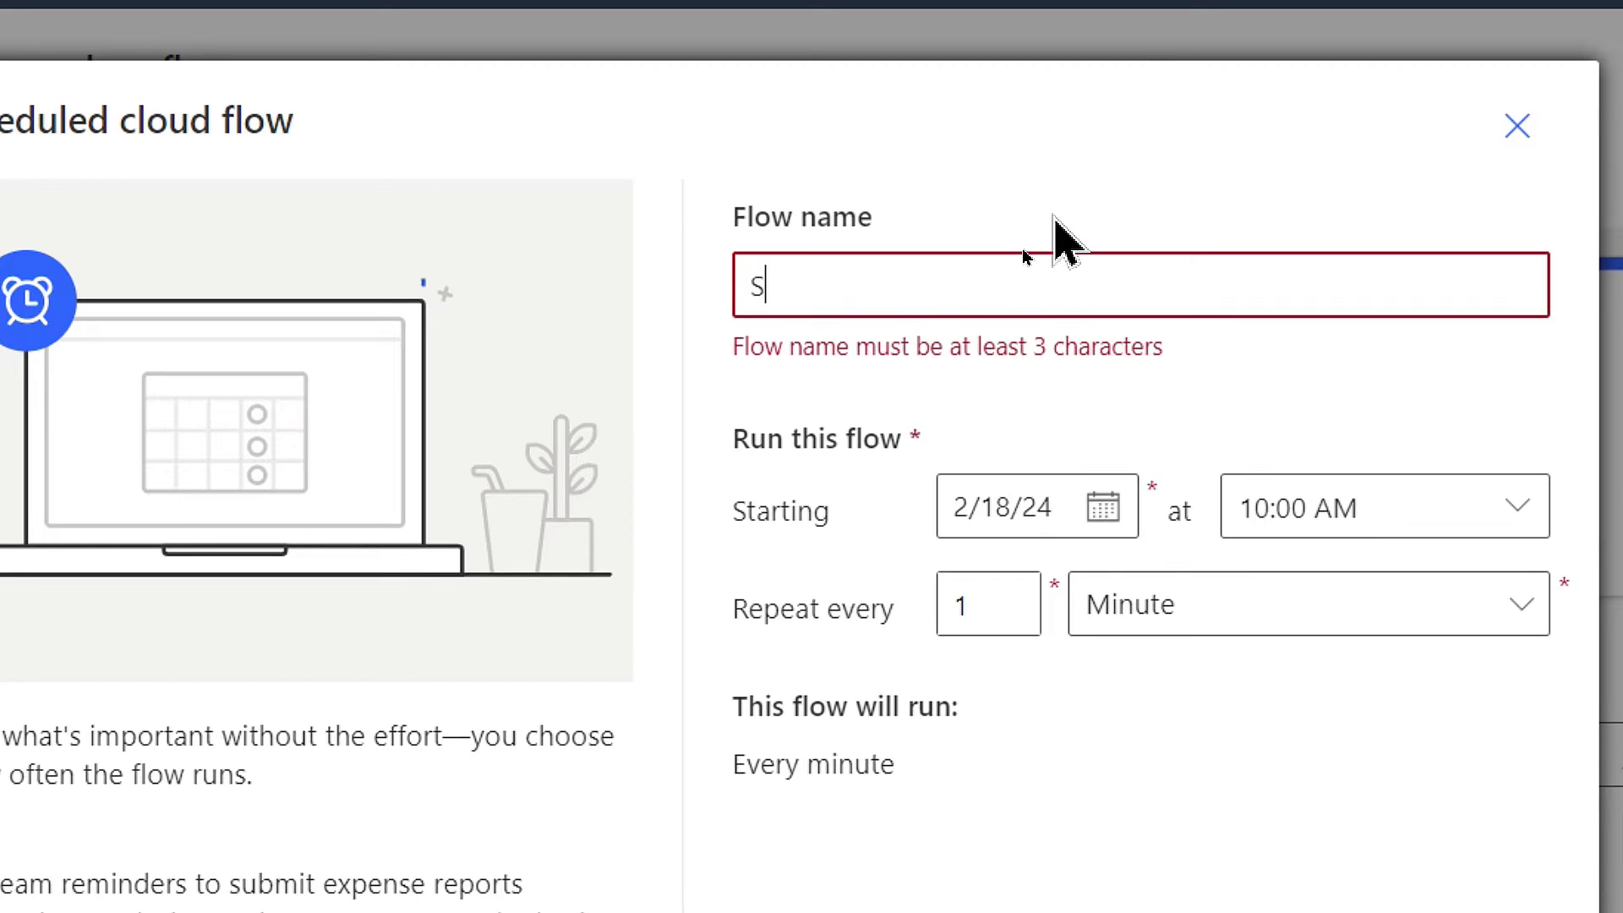
text(P_)
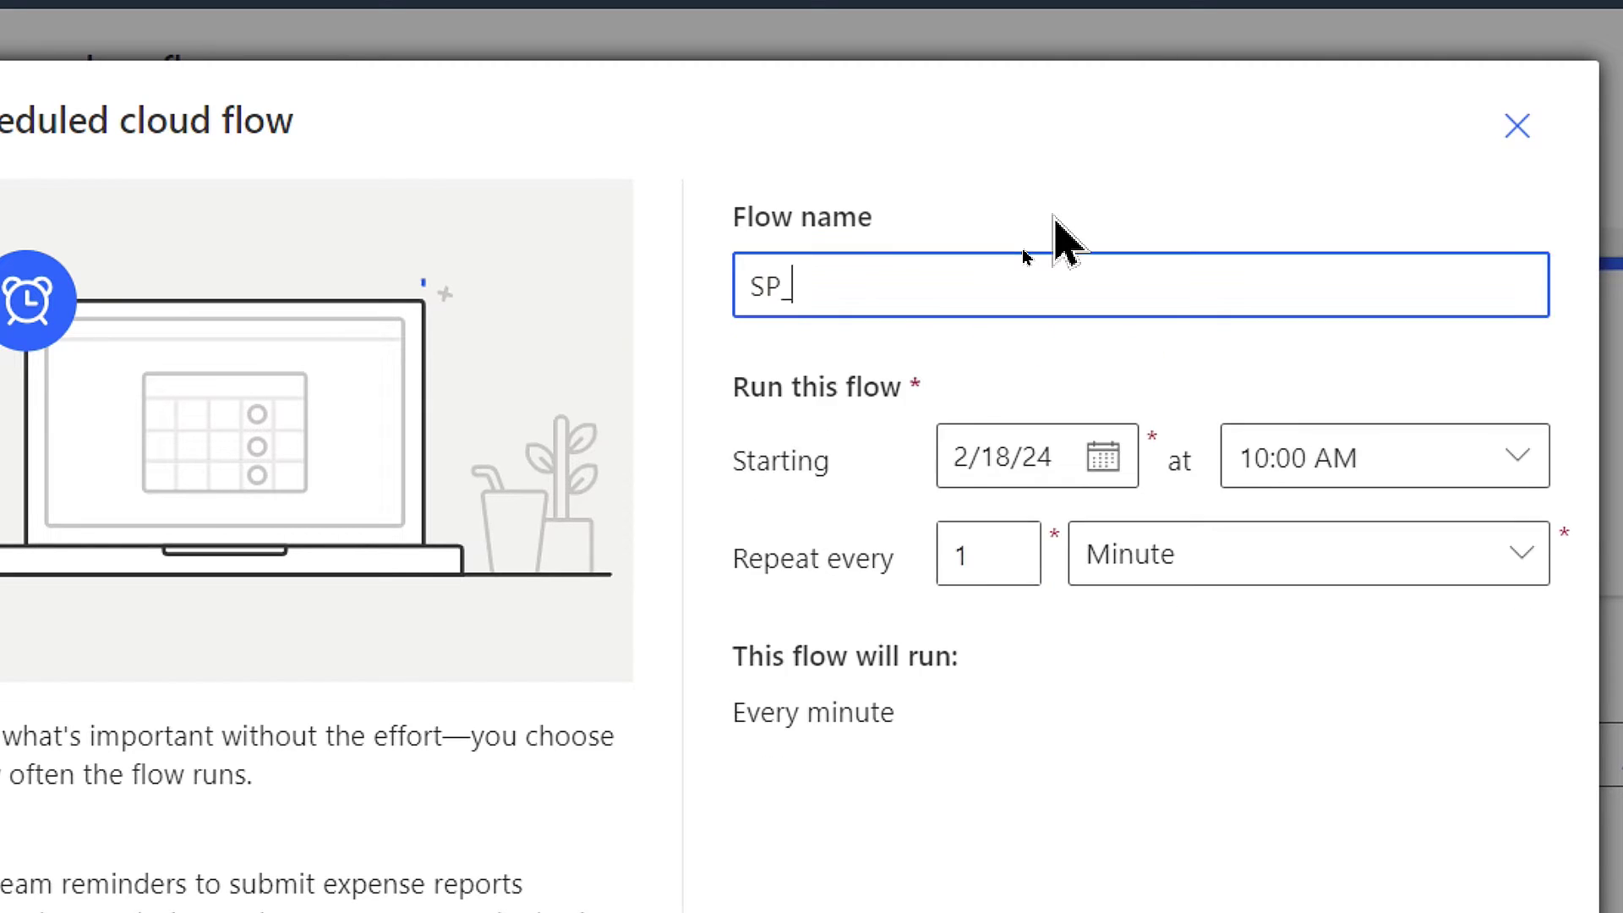
text(D.C.Trip_Sc)
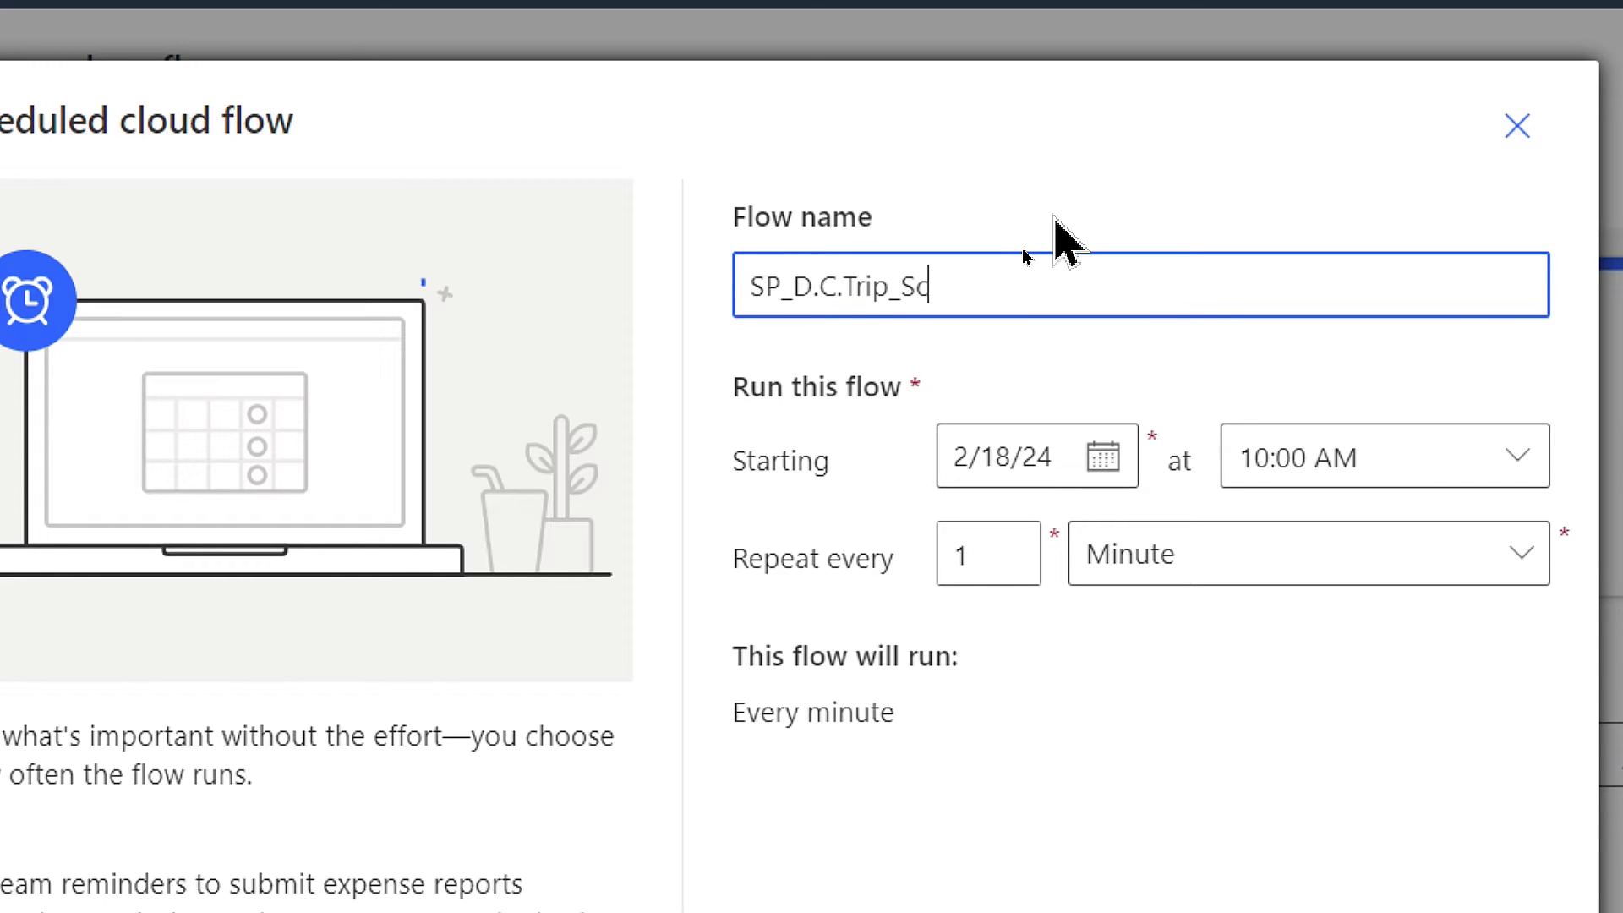
text(heduledEma)
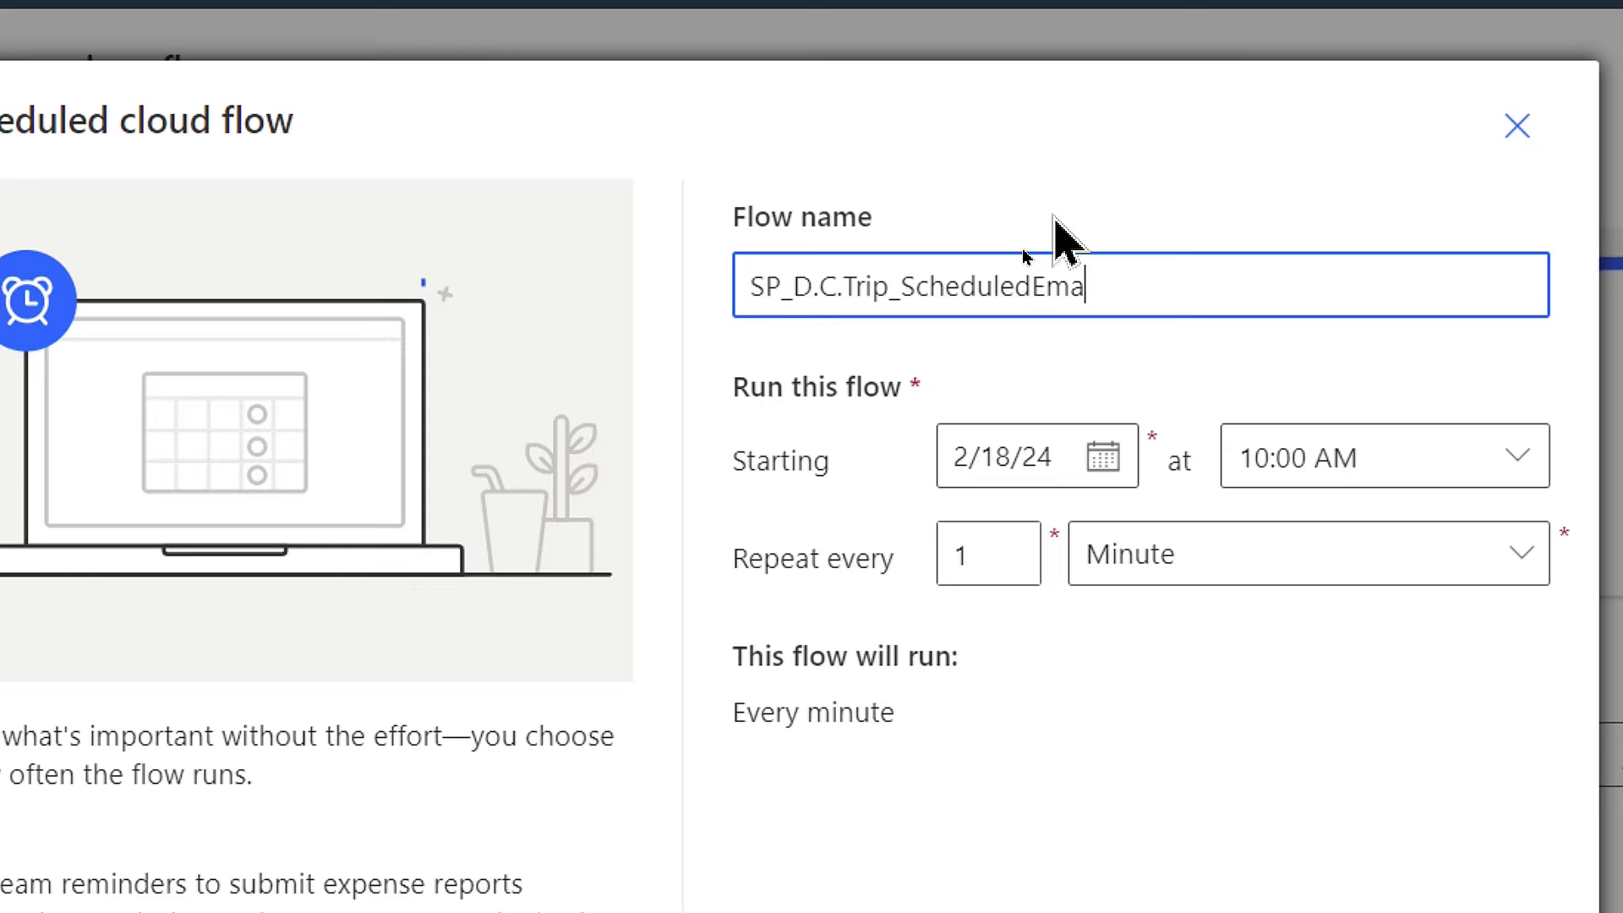
text(il)
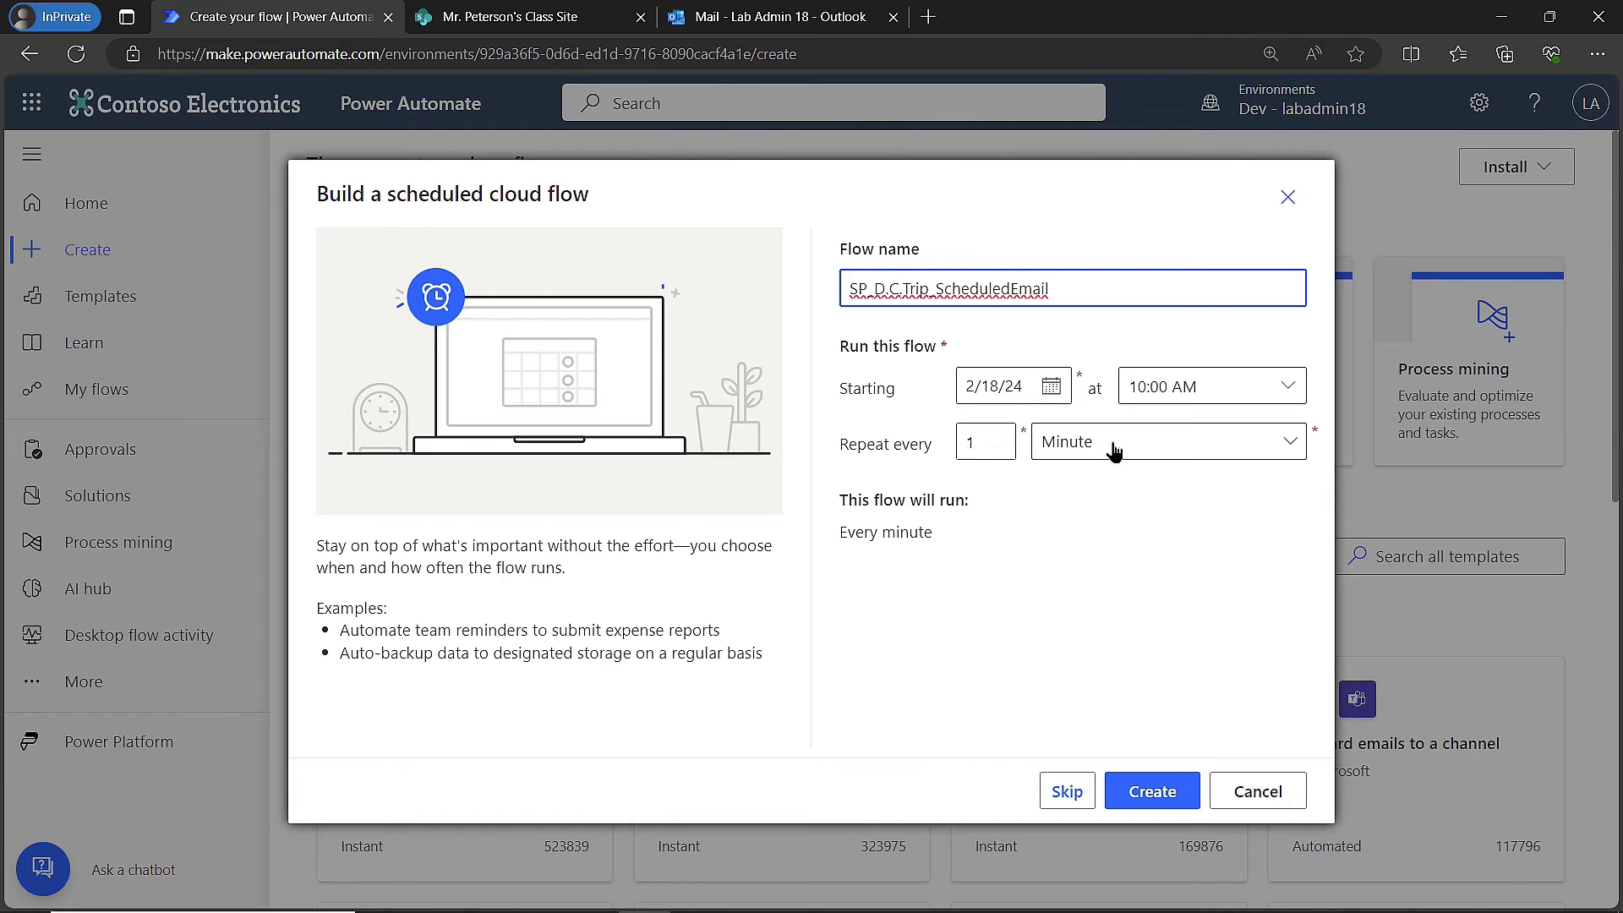
- Set it to repeat every 1 week on Fridays only, and create the flow
click(1246, 561)
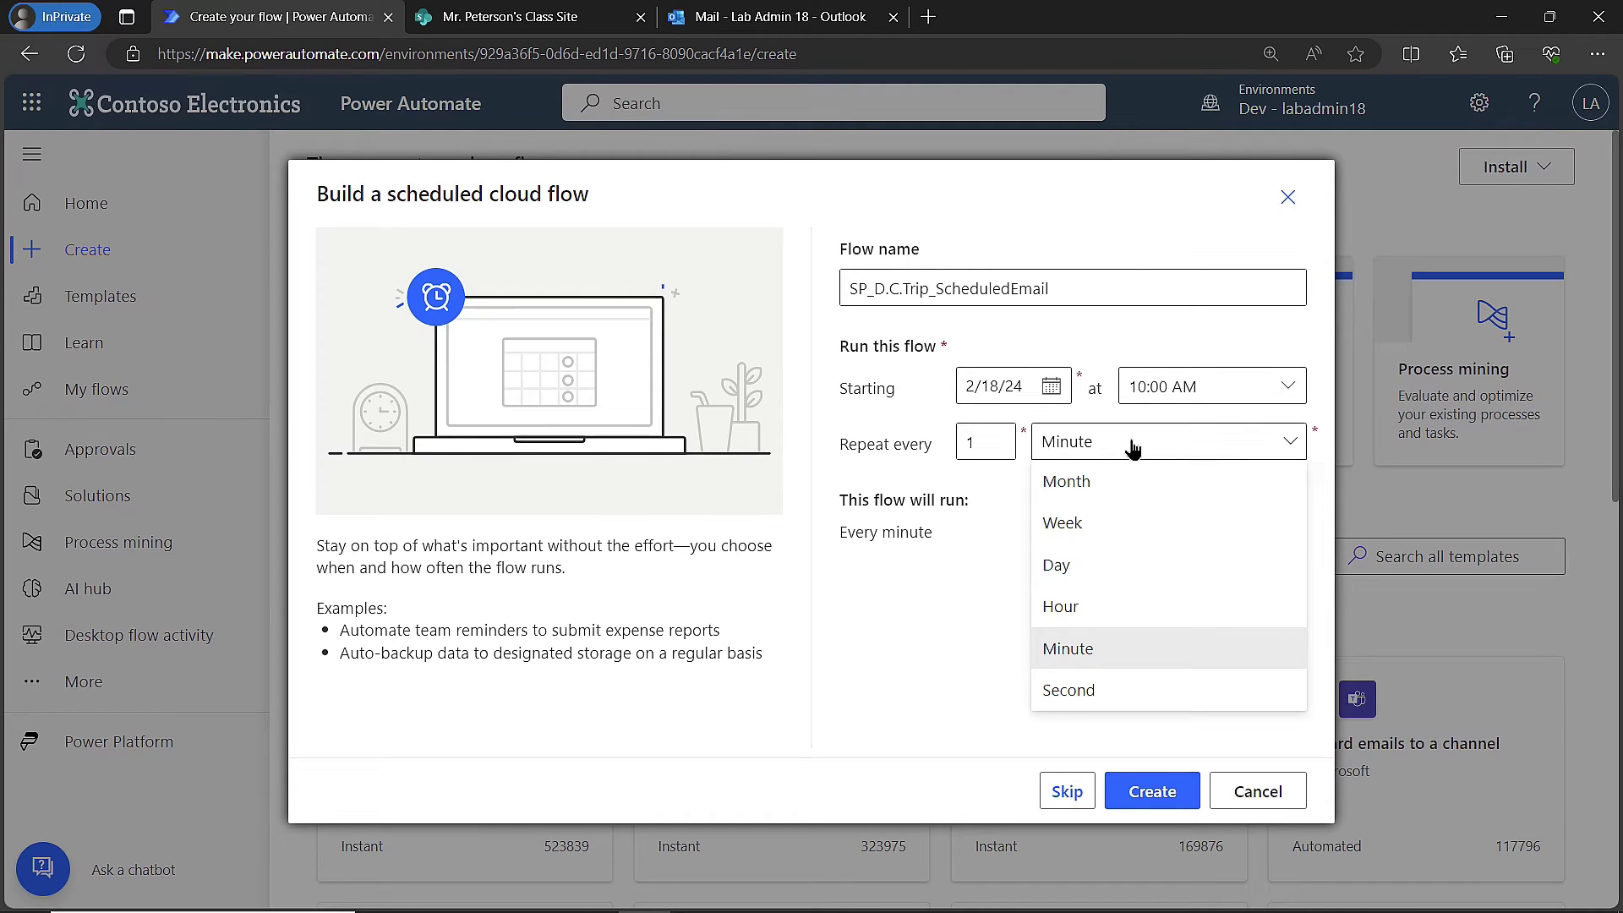
click(1094, 523)
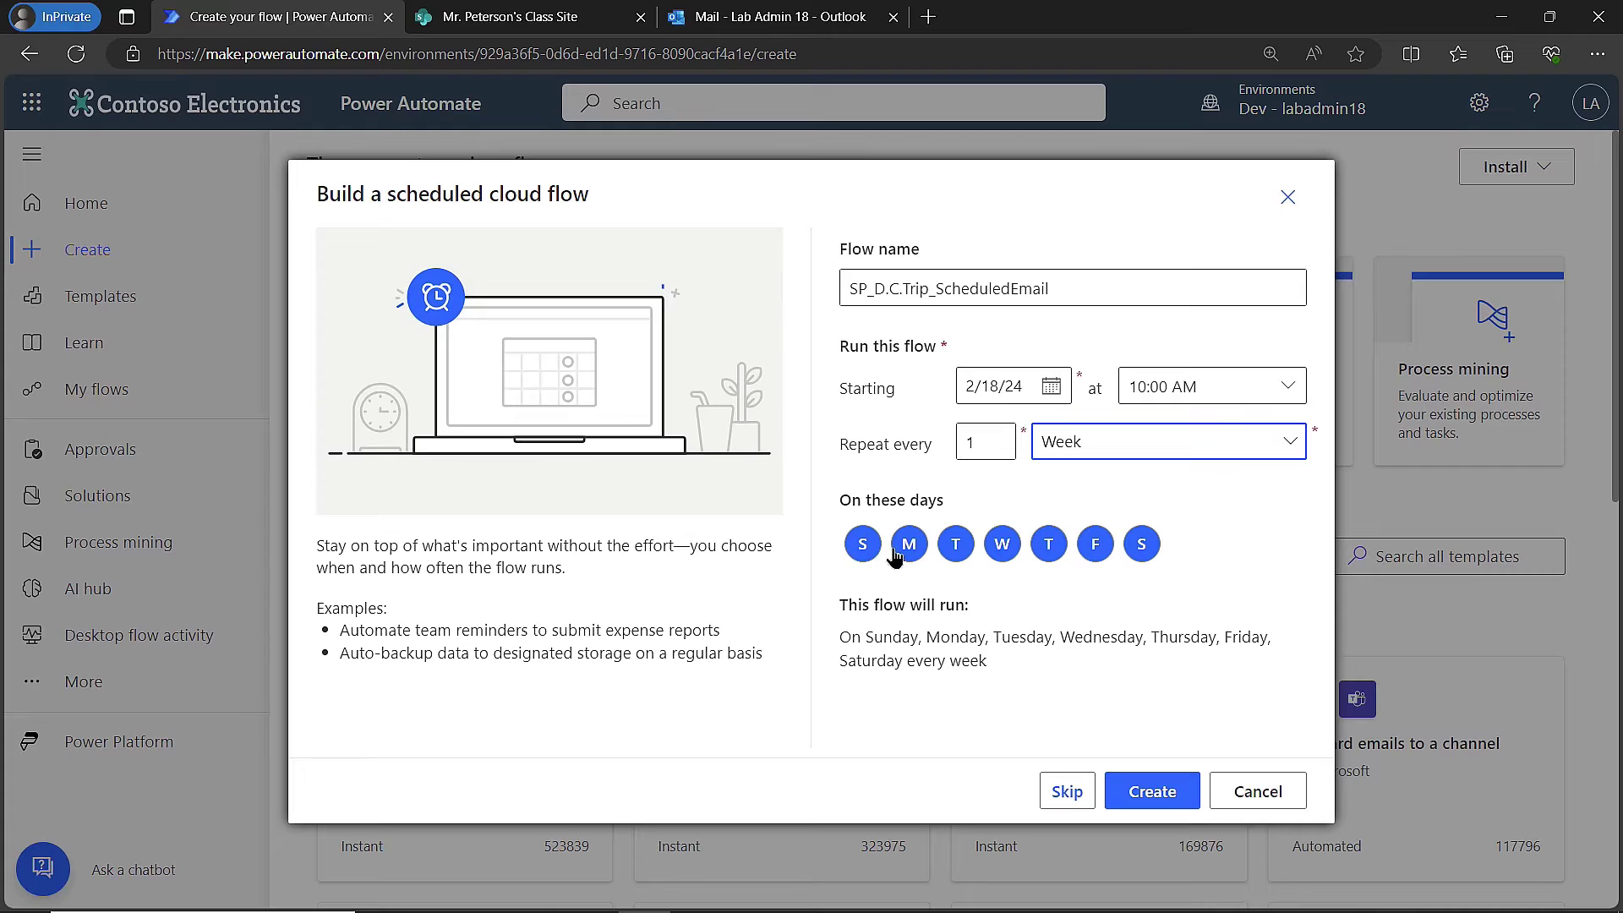
click(862, 544)
click(909, 543)
click(954, 544)
click(1001, 544)
click(1048, 545)
click(1141, 547)
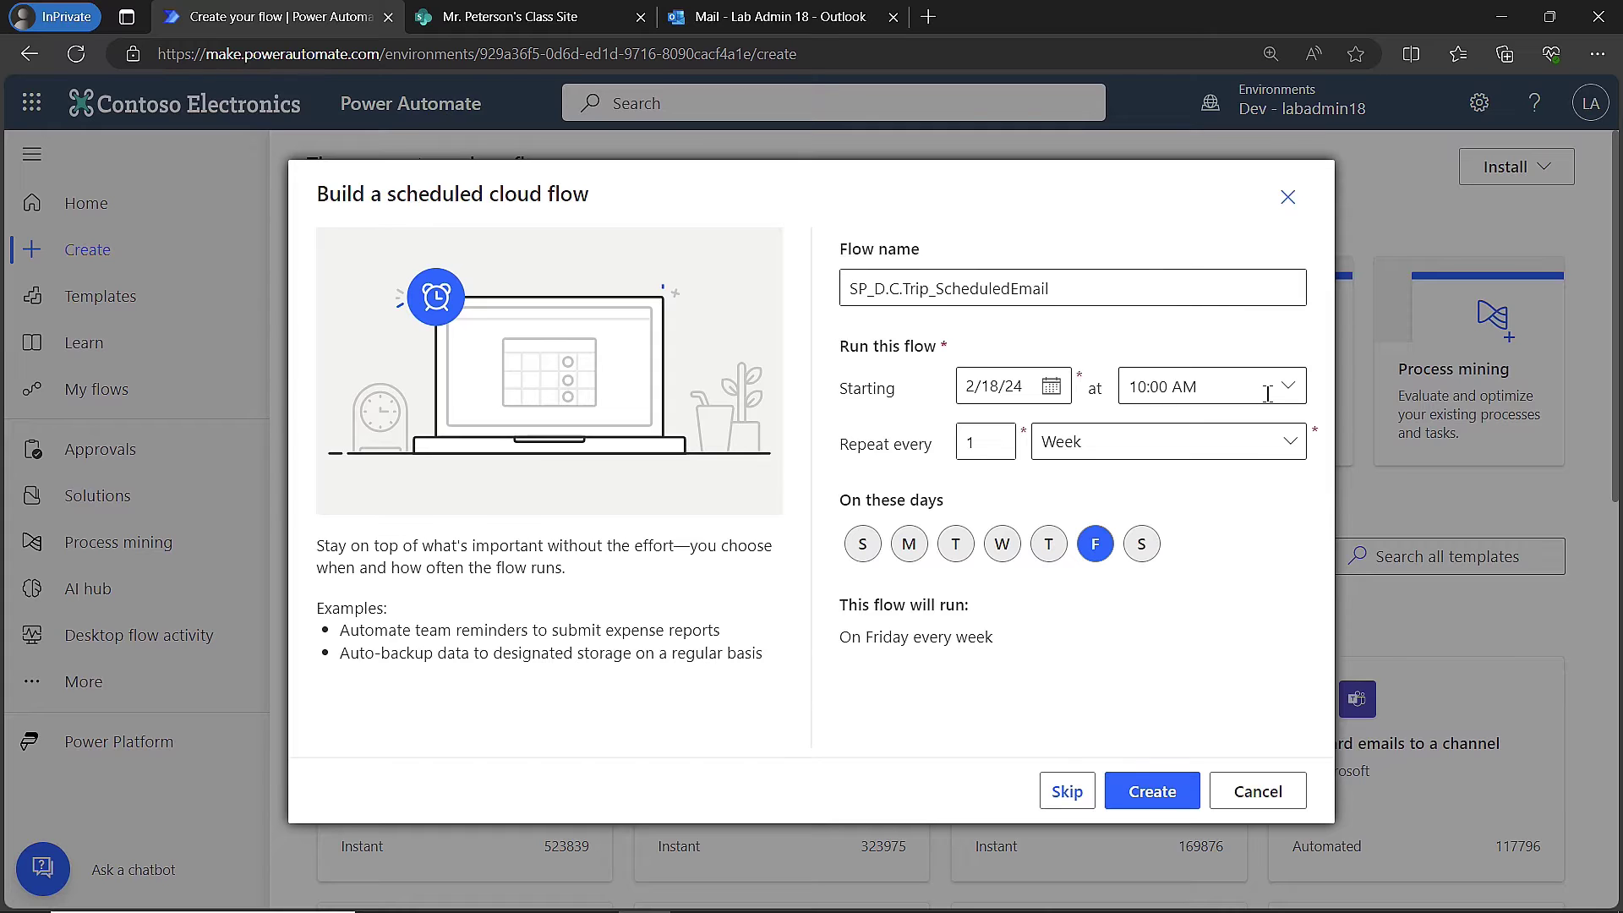
click(1166, 796)
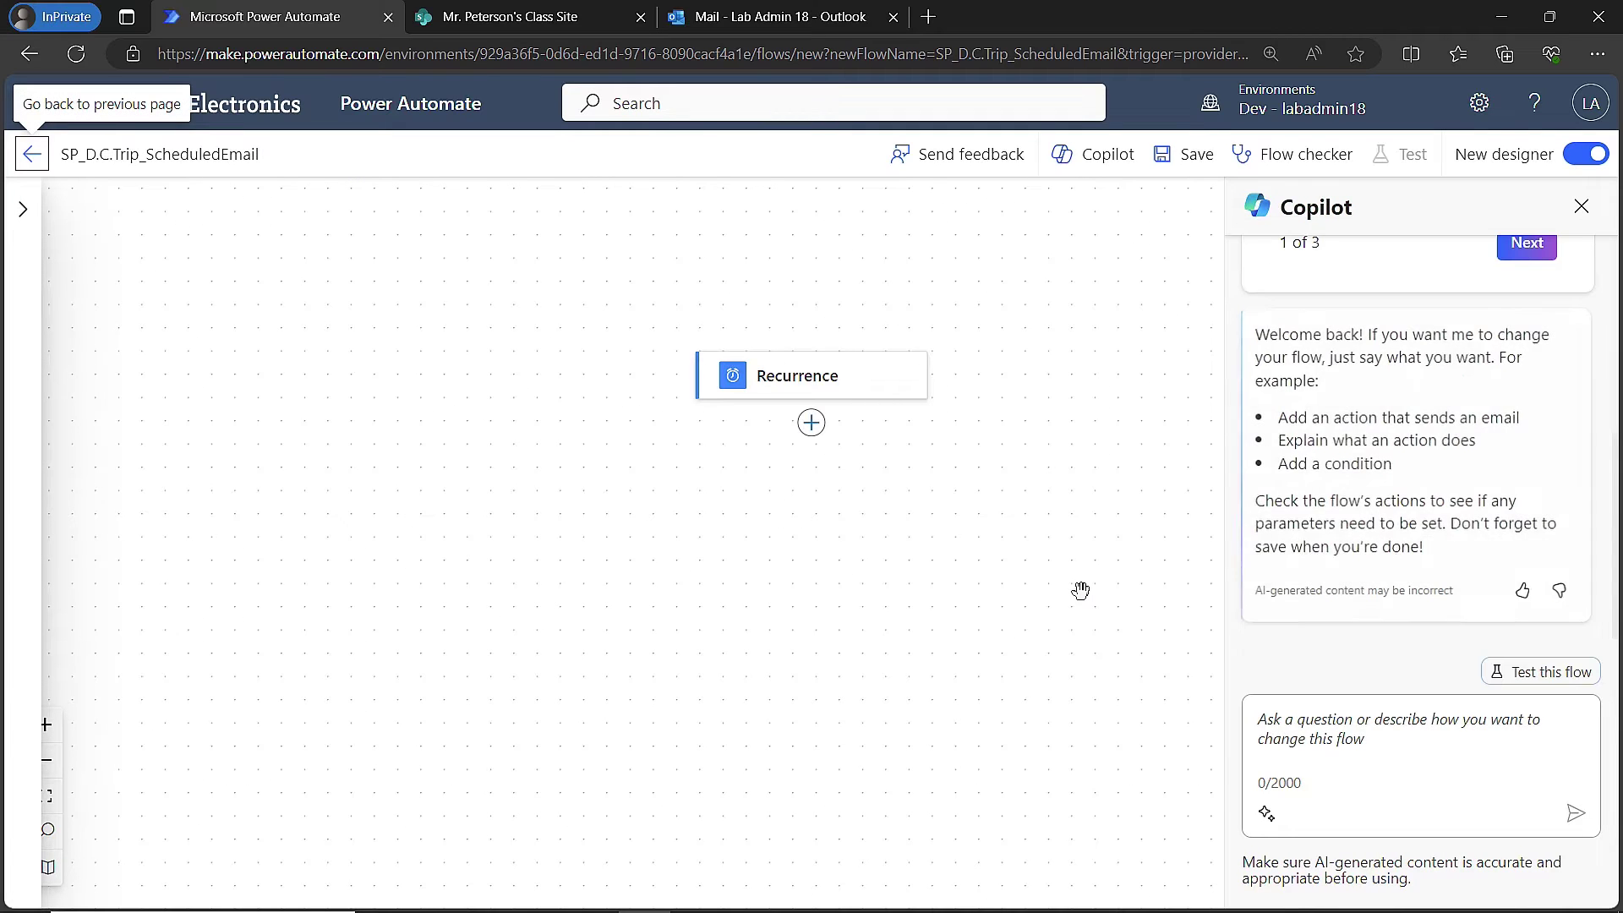
- Close Copilot, label the trigger on screen, and review the Recurrence's weekly Friday schedule
click(1581, 207)
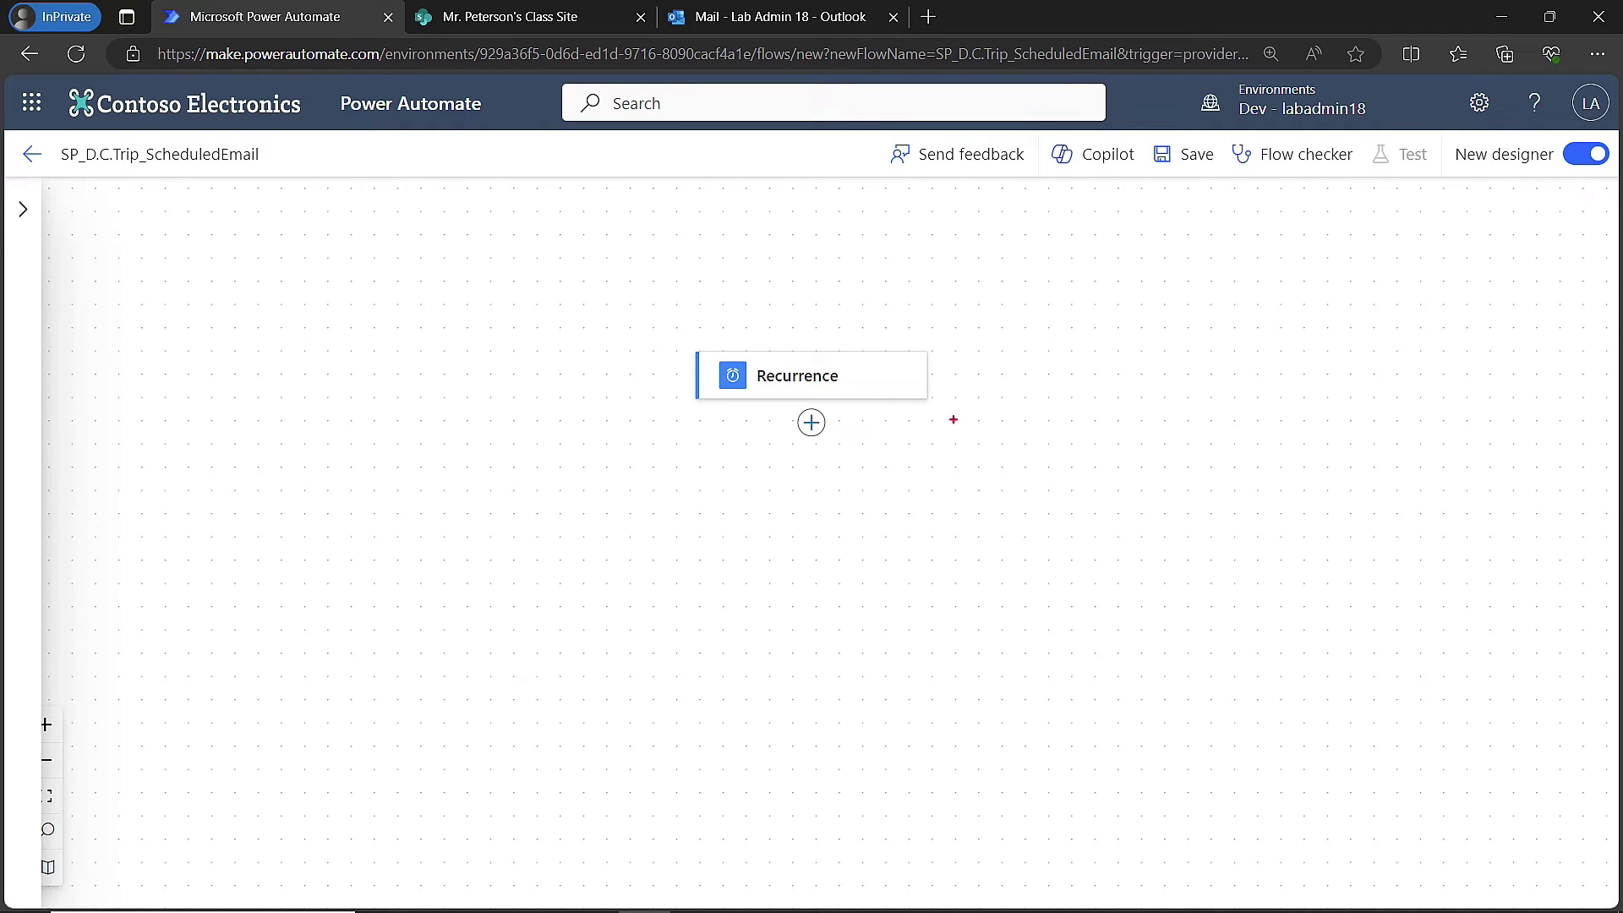
text(ttrige)
key(BackSpace)
text(ger)
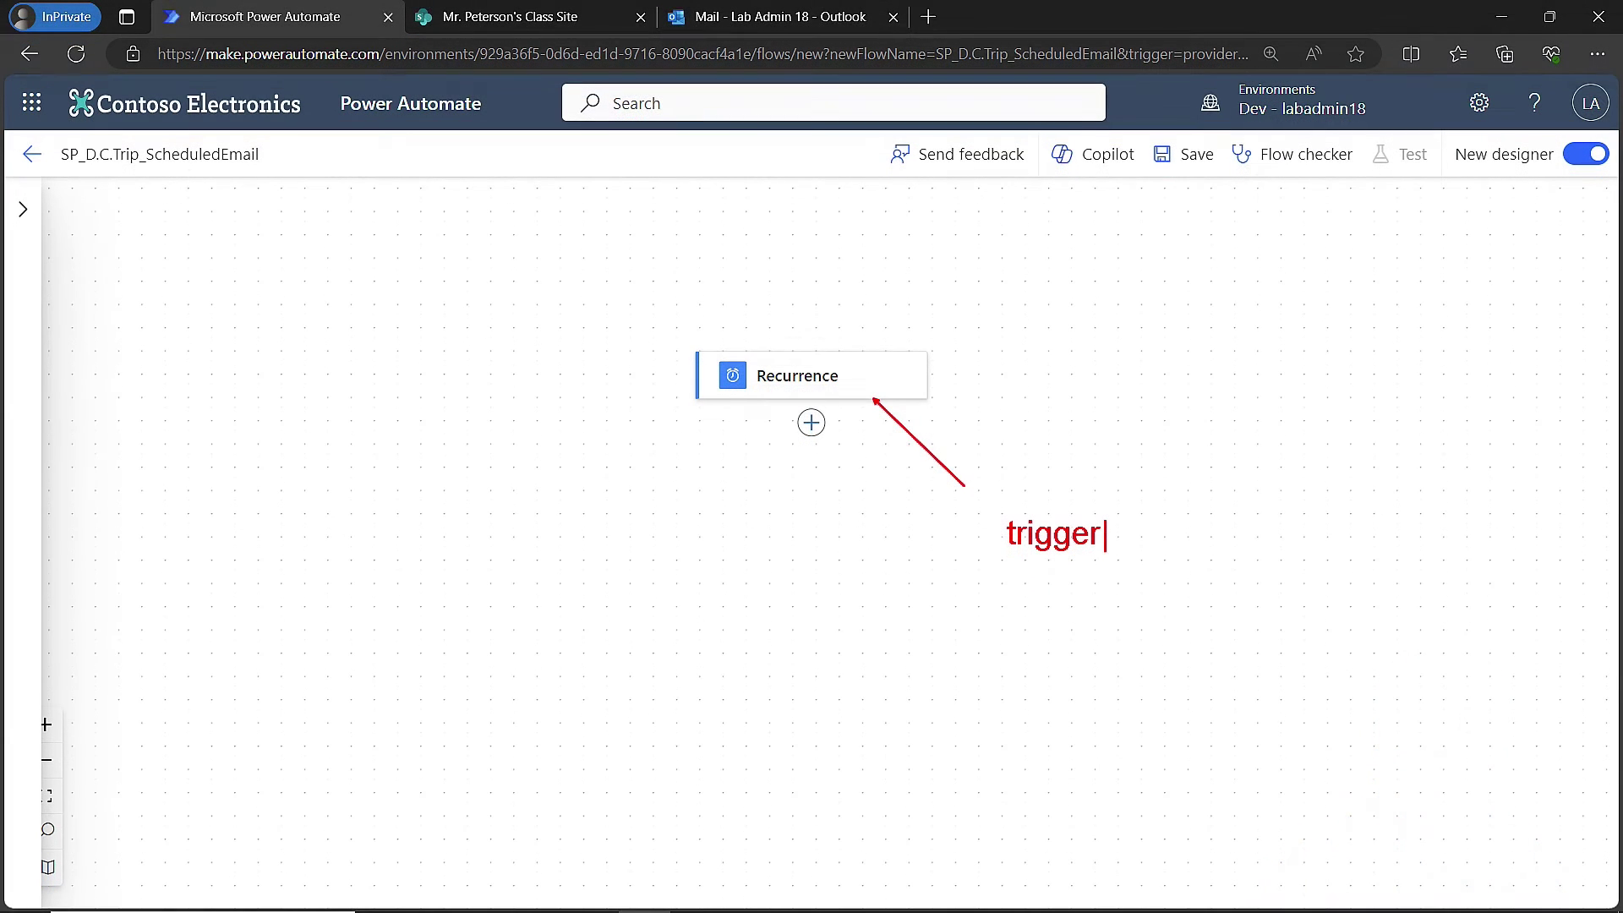
key(Escape)
key(Escape)
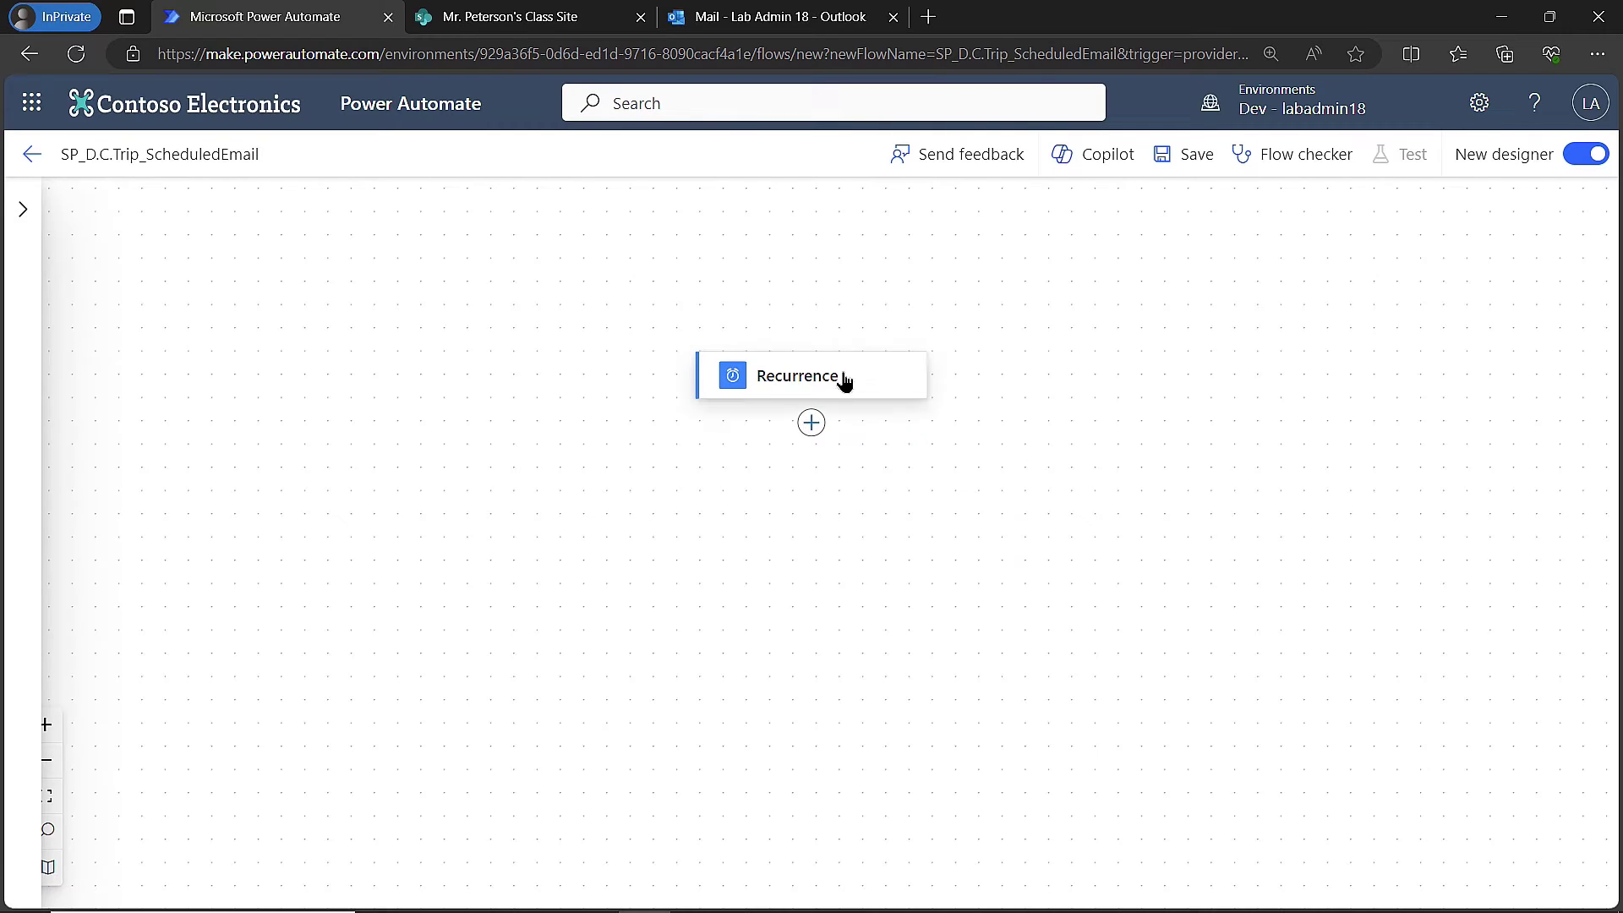
click(837, 376)
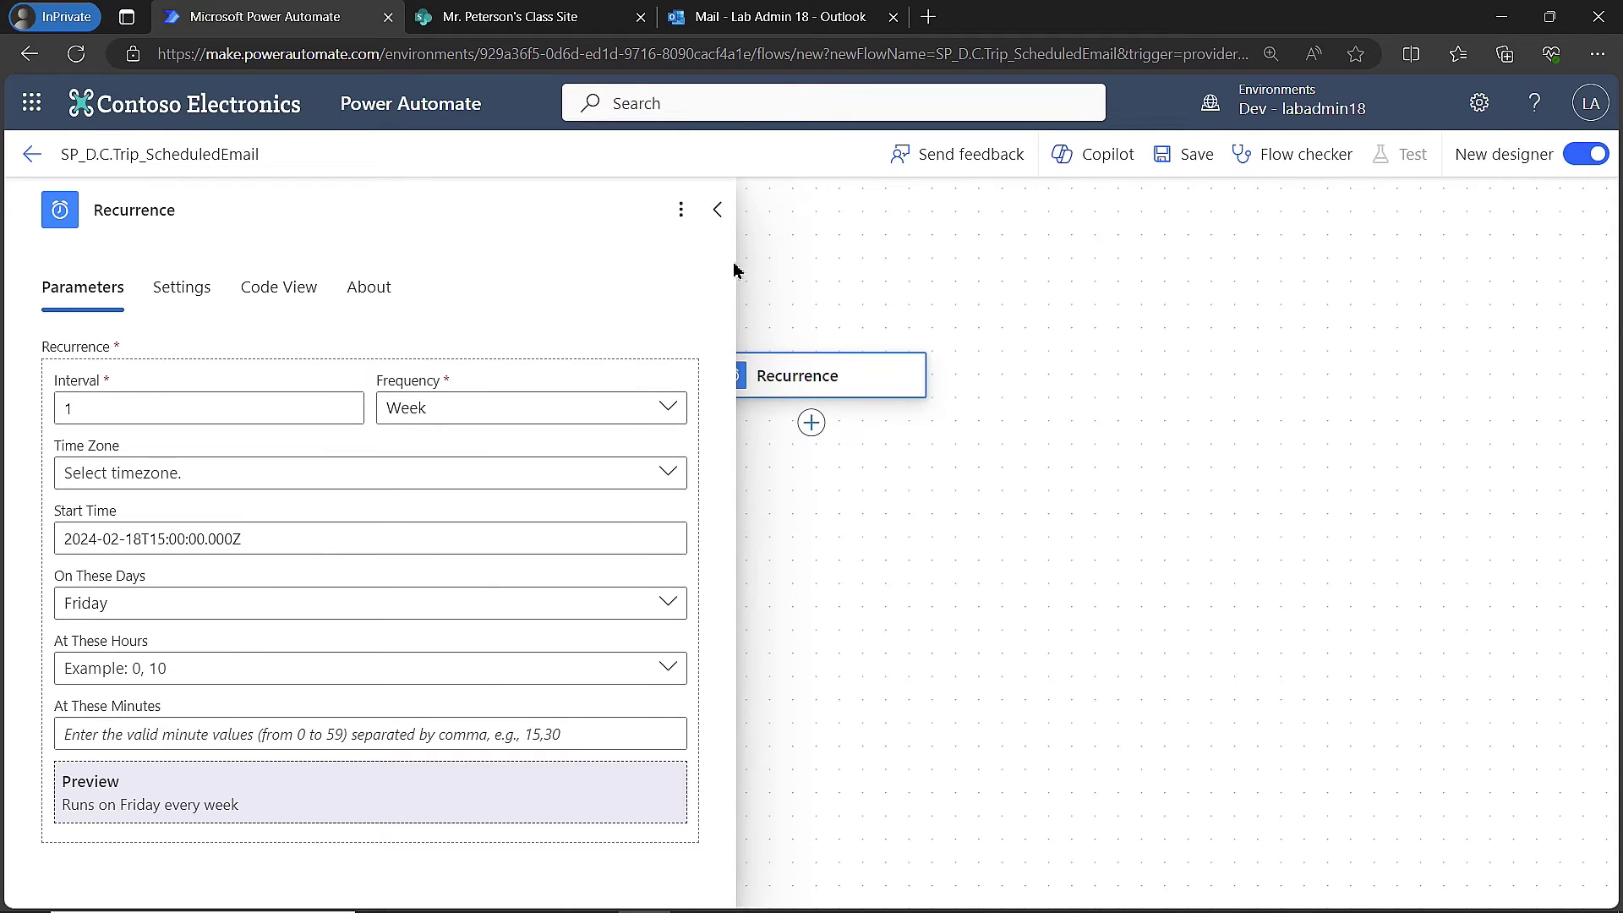
- Add an action after Recurrence and search the connectors for 'sharepoint'
click(720, 215)
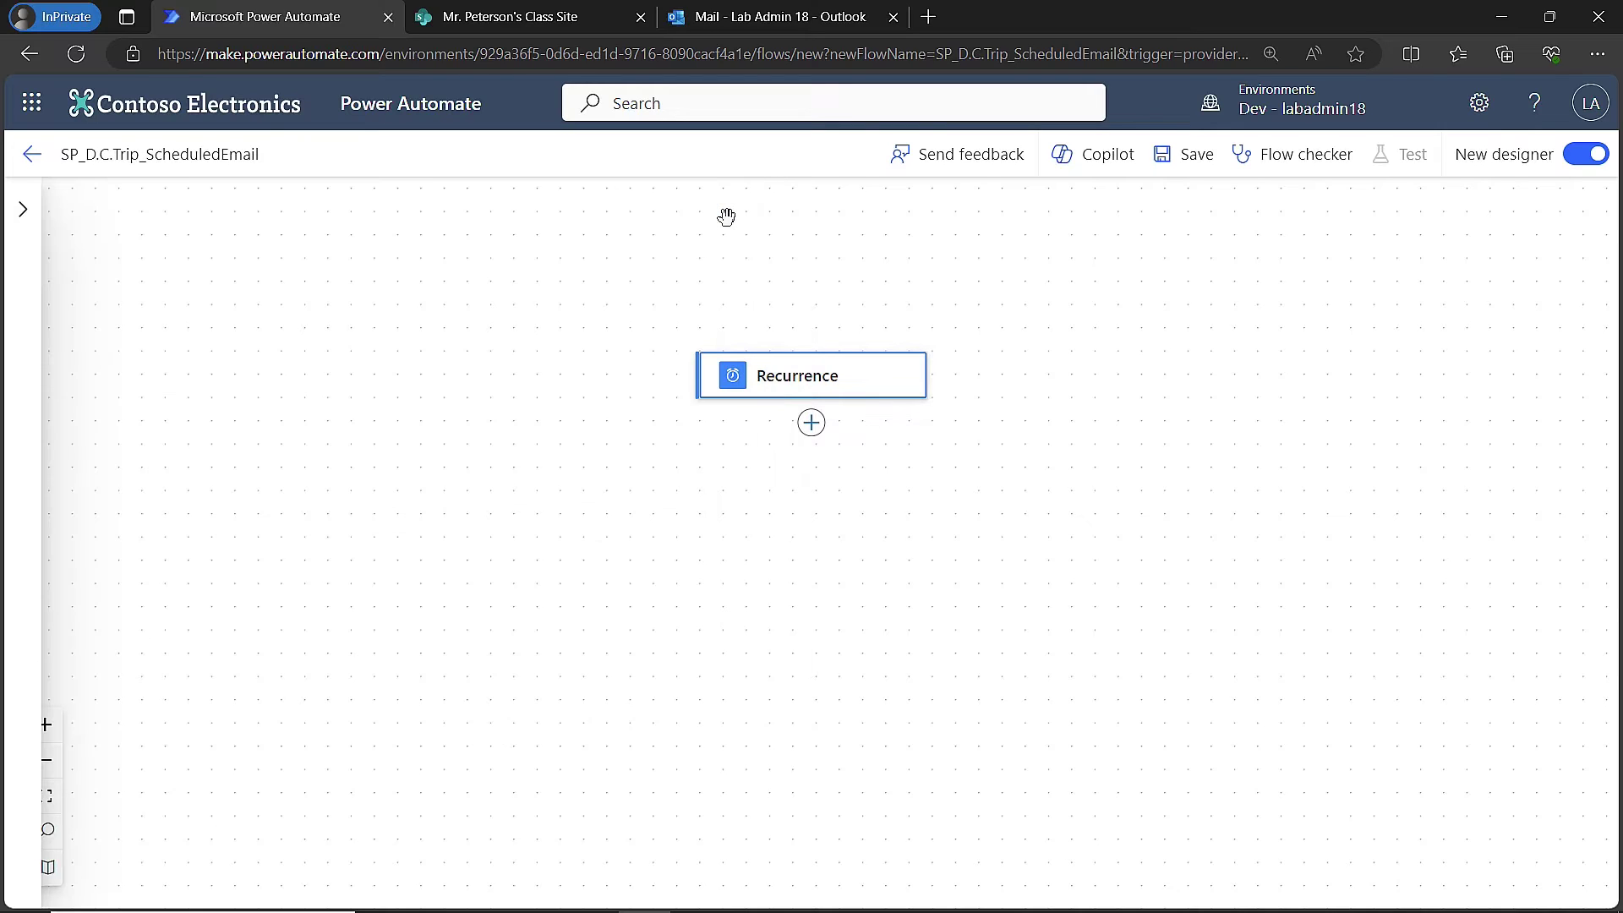
click(811, 424)
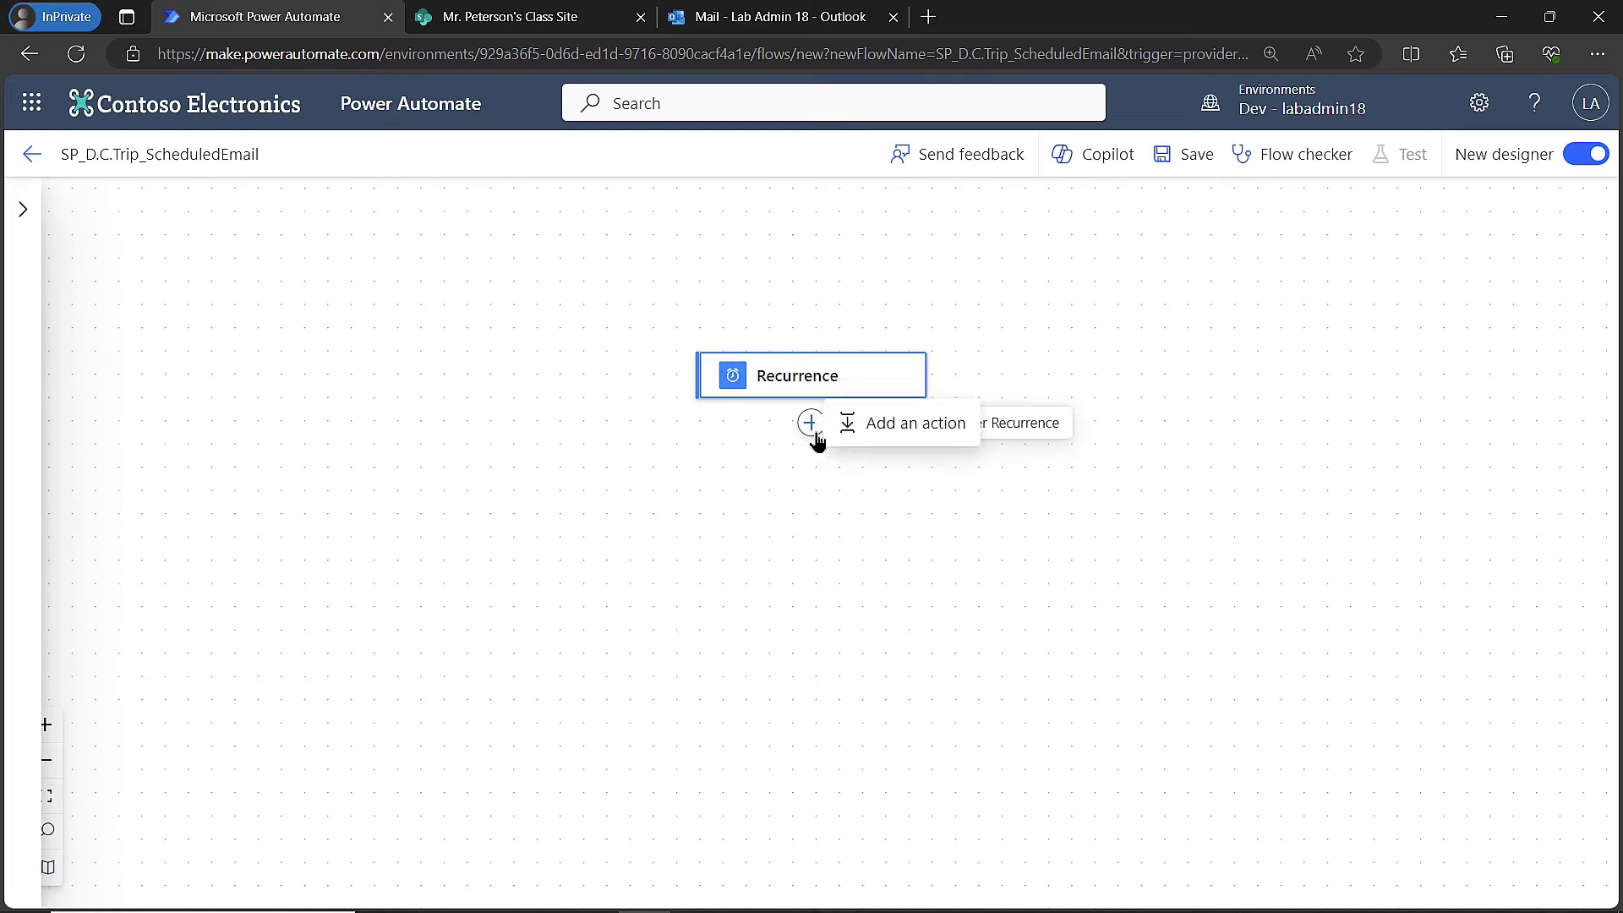
click(893, 436)
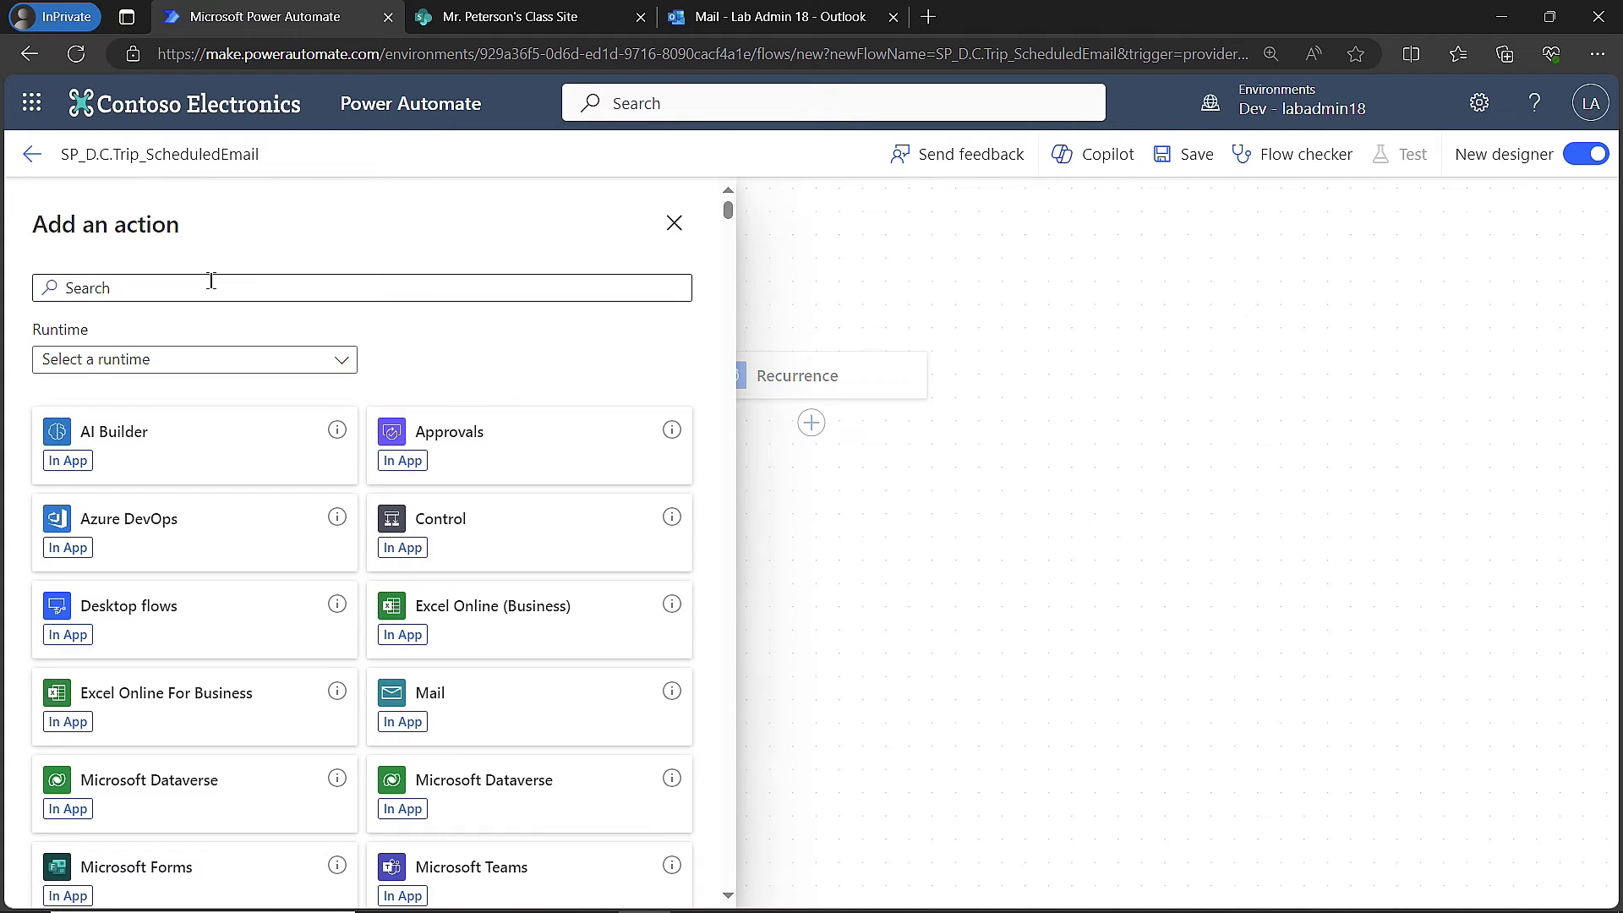
click(165, 291)
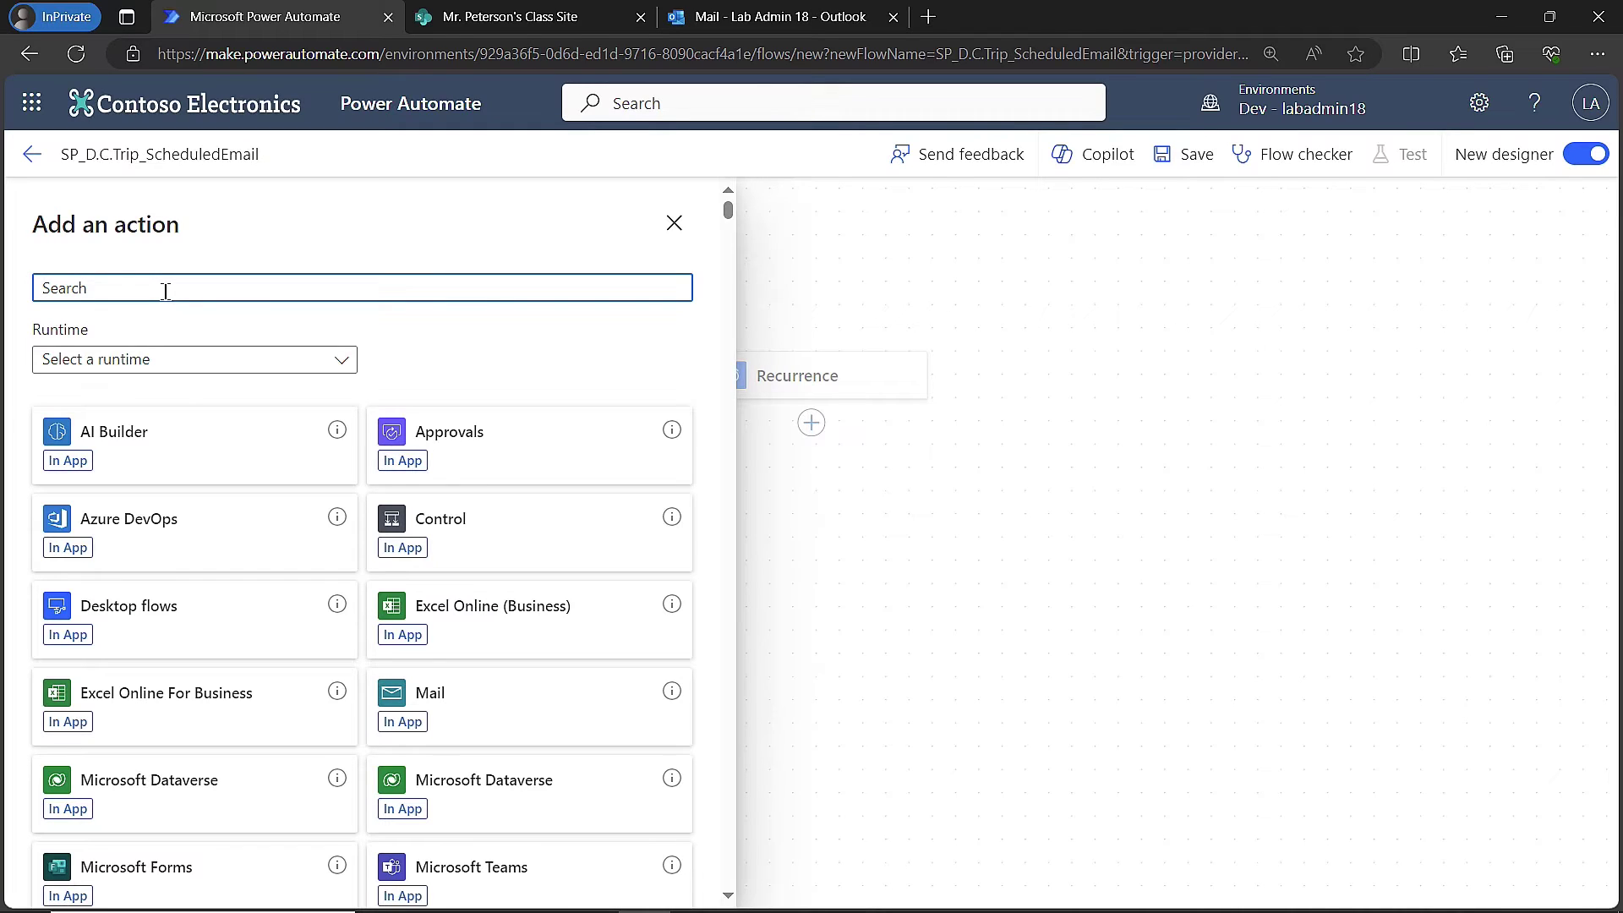
text(sharepoint)
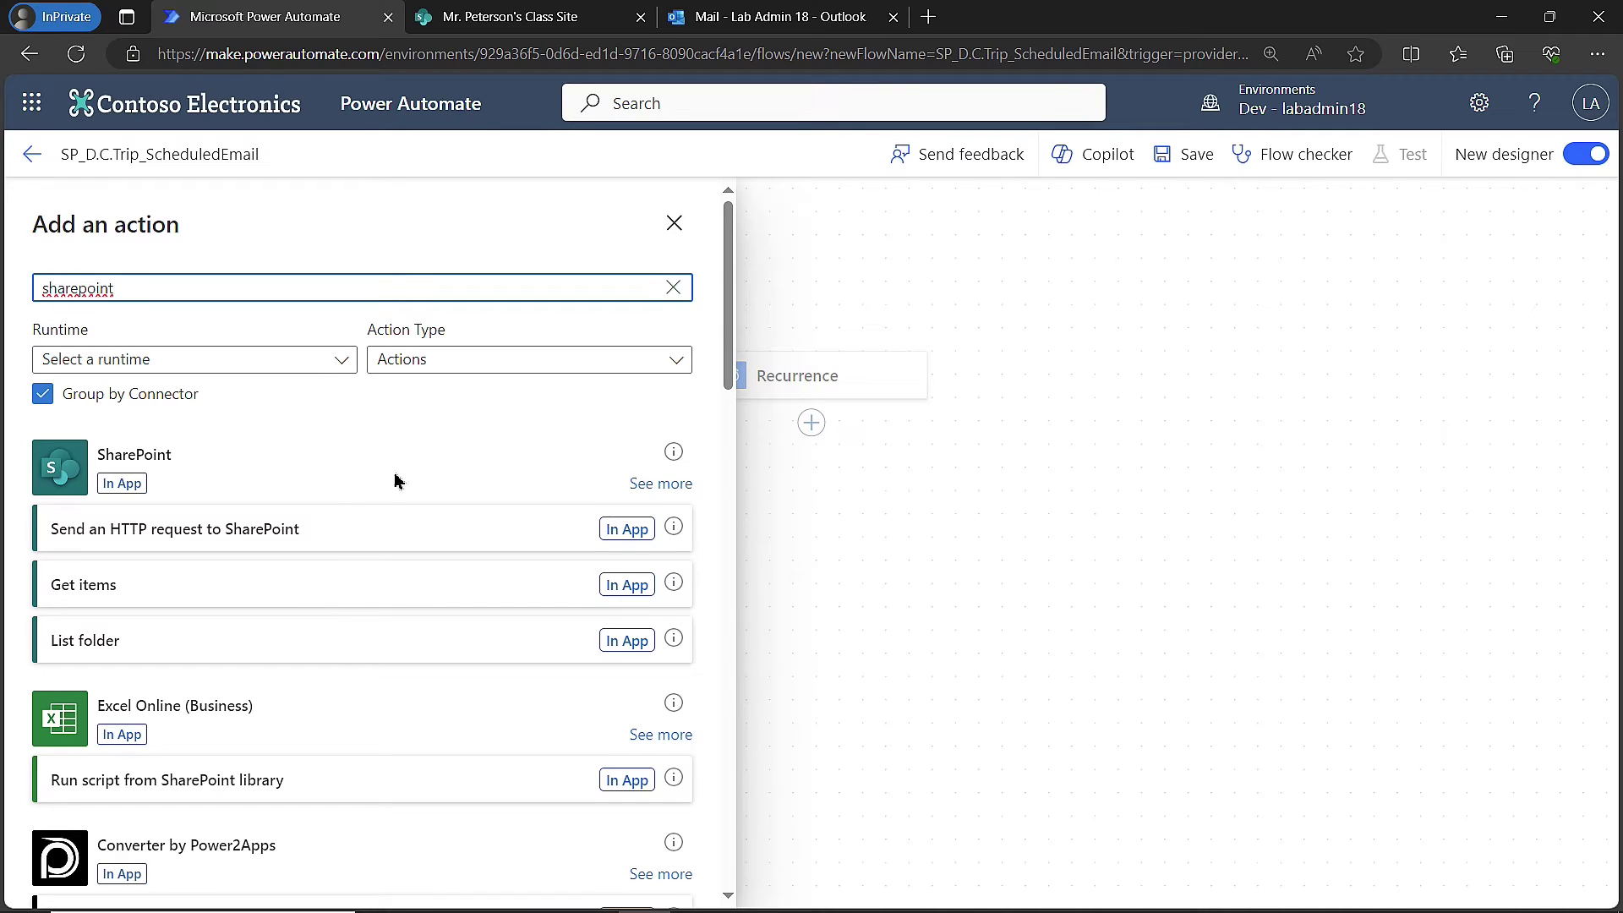
- List all SharePoint actions and point out the Get items action
click(654, 486)
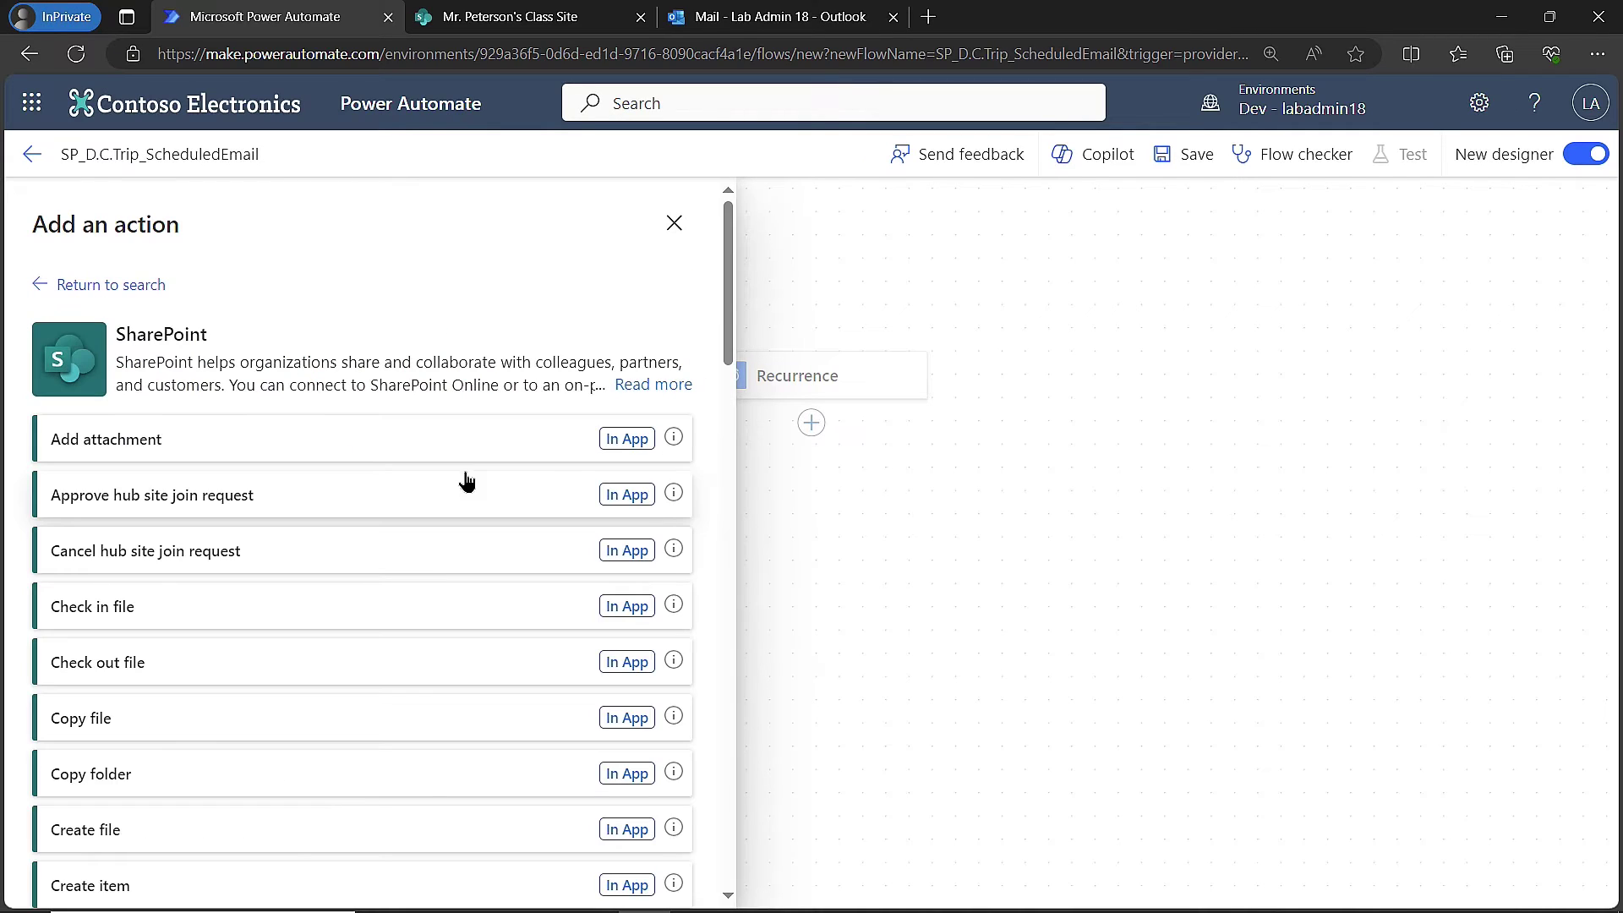
scroll(424, 505, down, 1)
scroll(424, 505, down, 3)
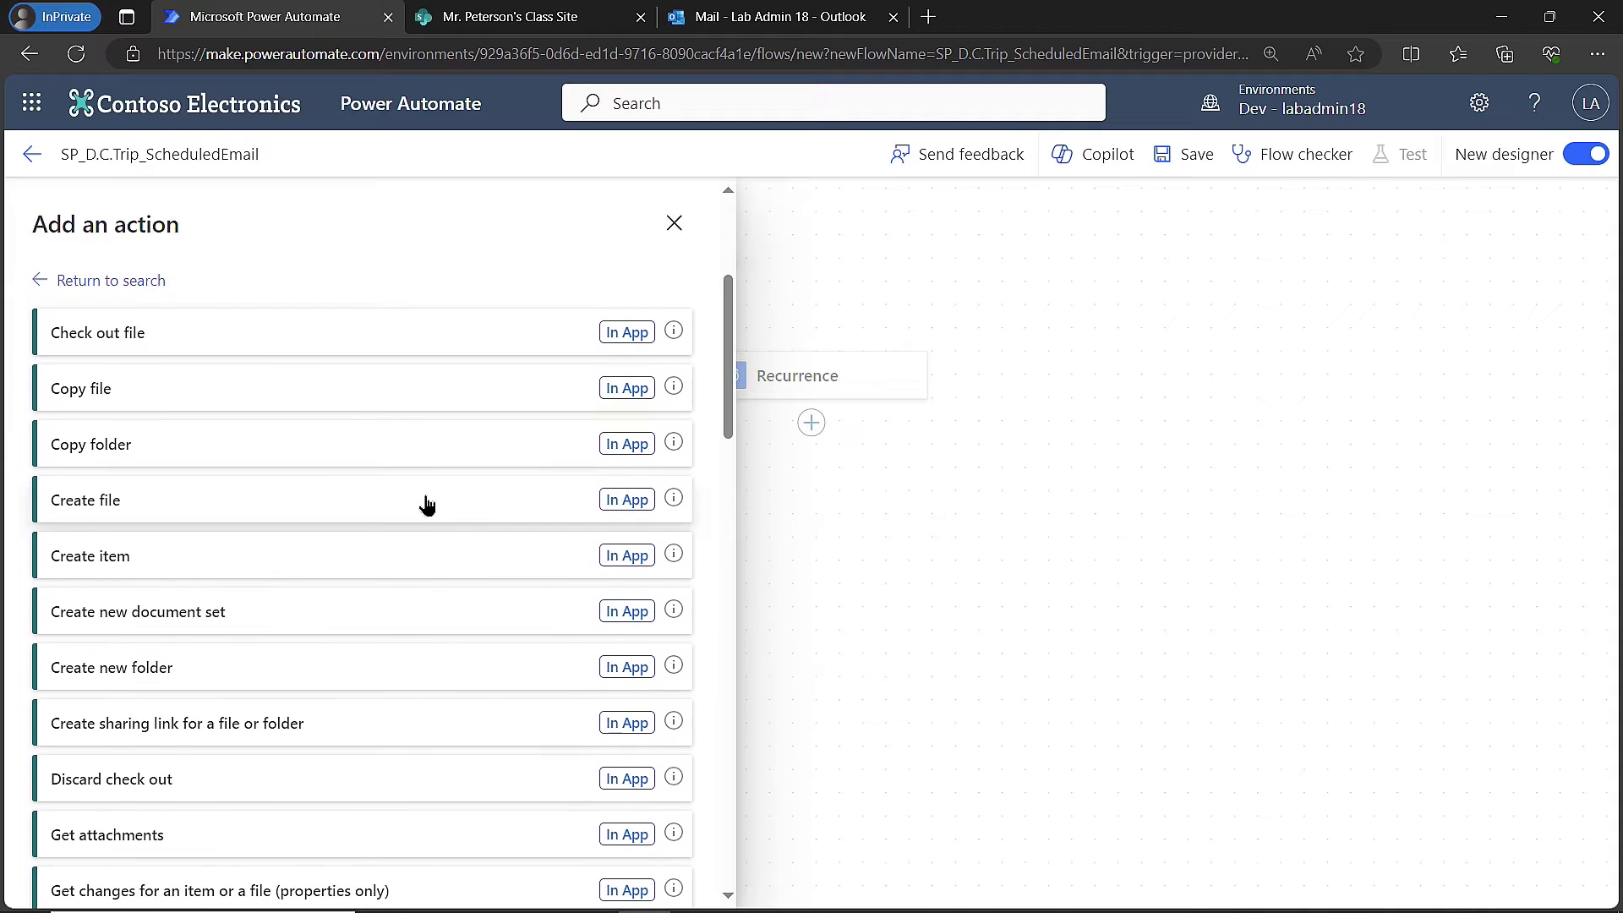
scroll(422, 505, down, 4)
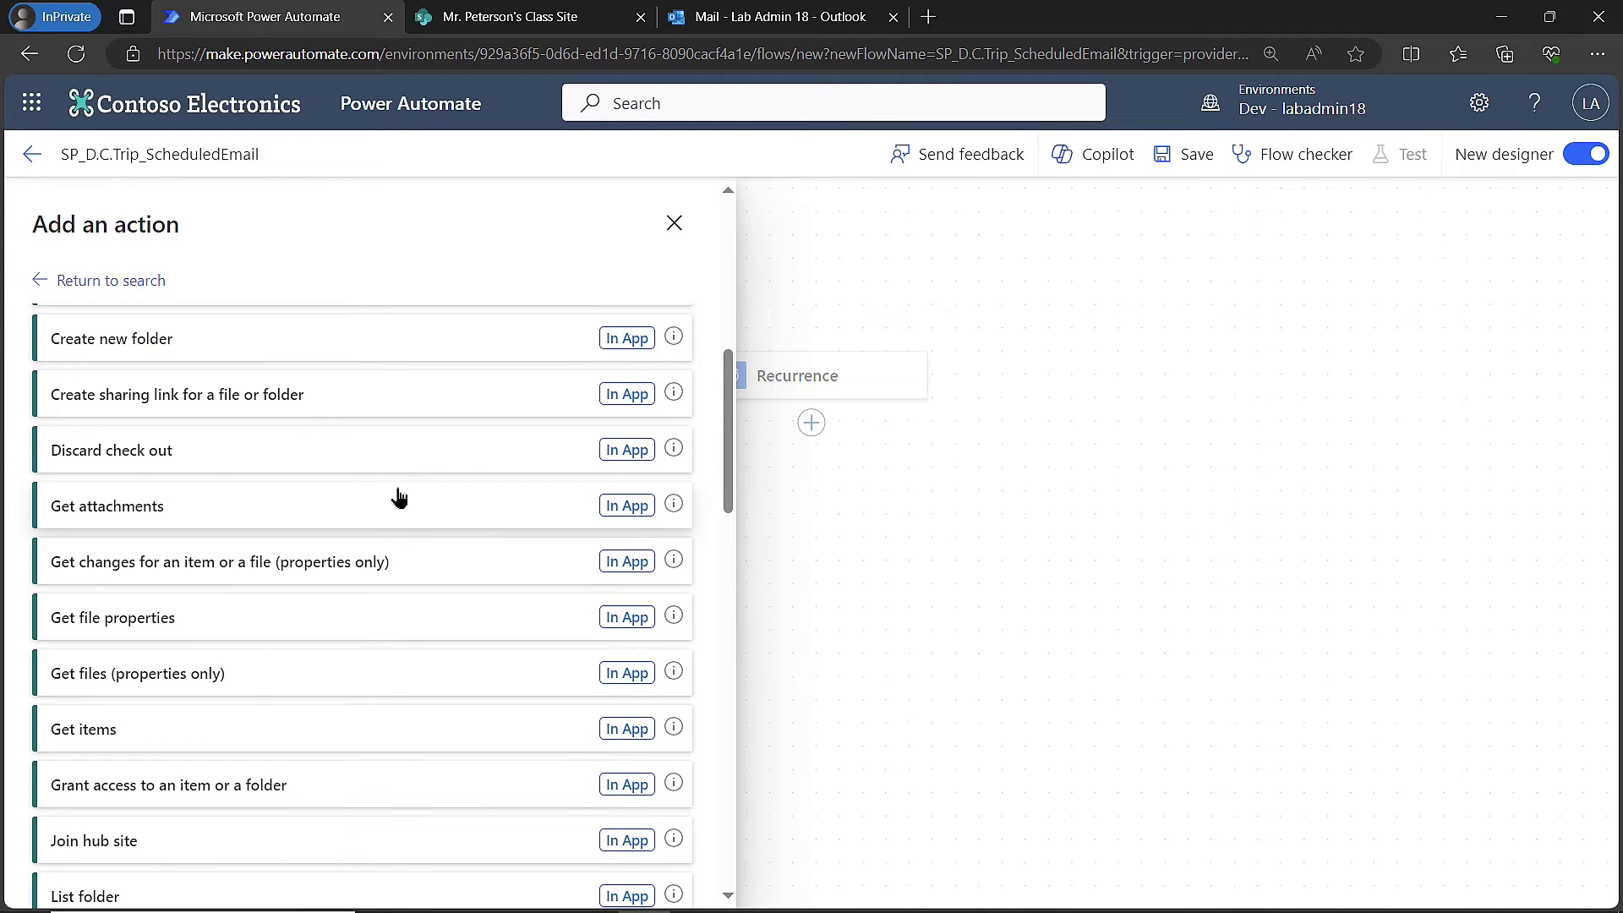
click(163, 732)
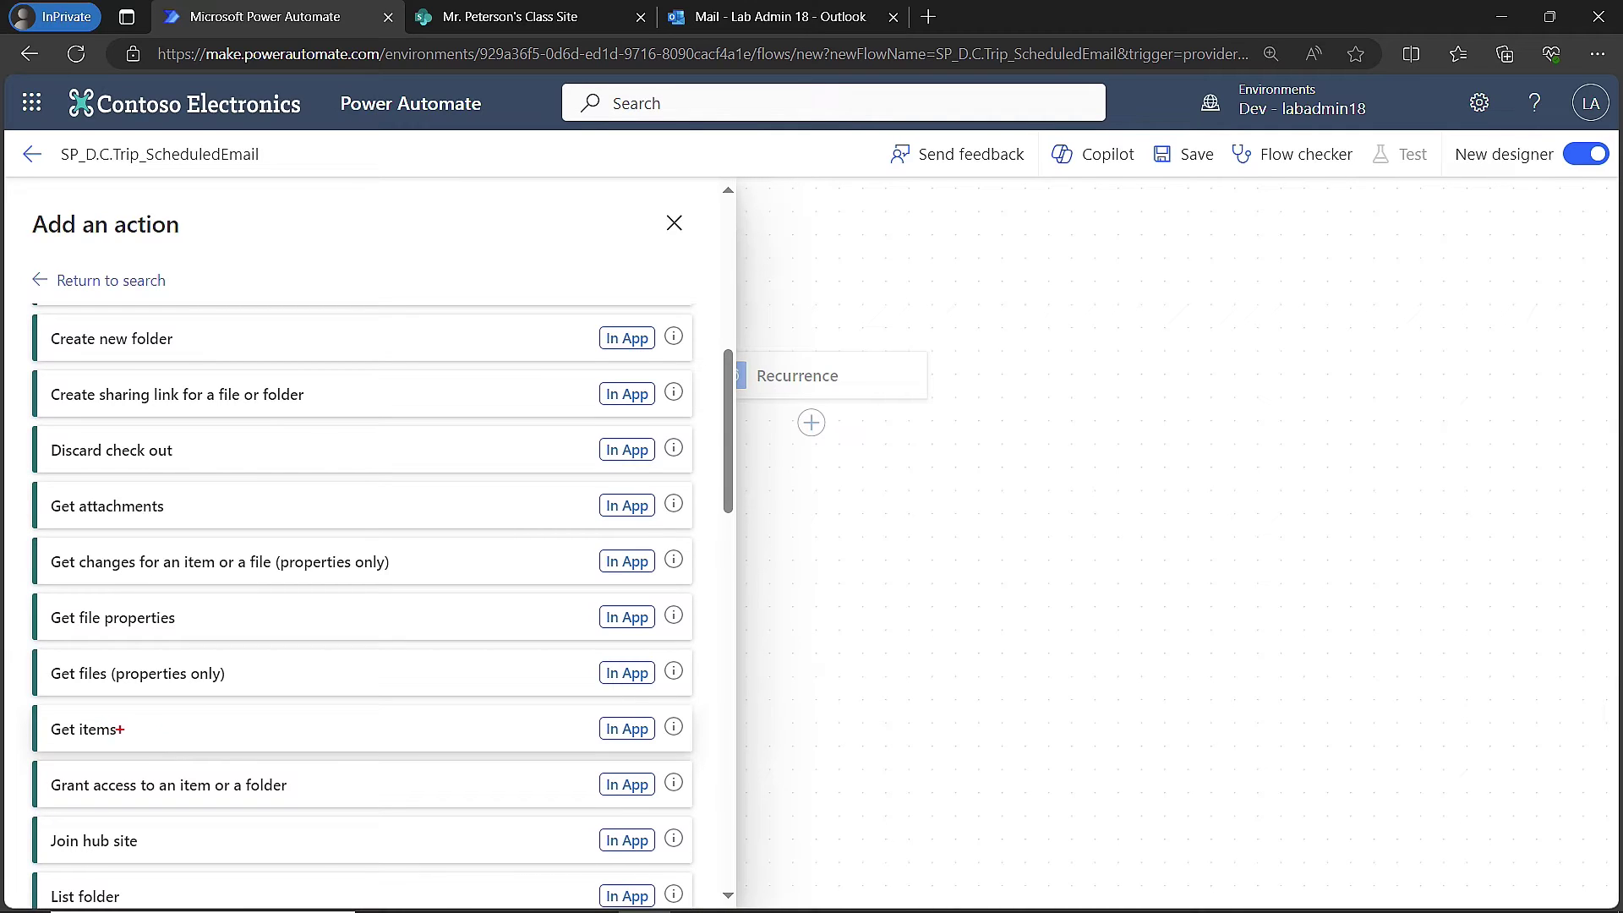
drag(124, 729, 312, 701)
key(Escape)
- Add Get items reading the D.C. Trip list on the teacher's Class Site
click(100, 732)
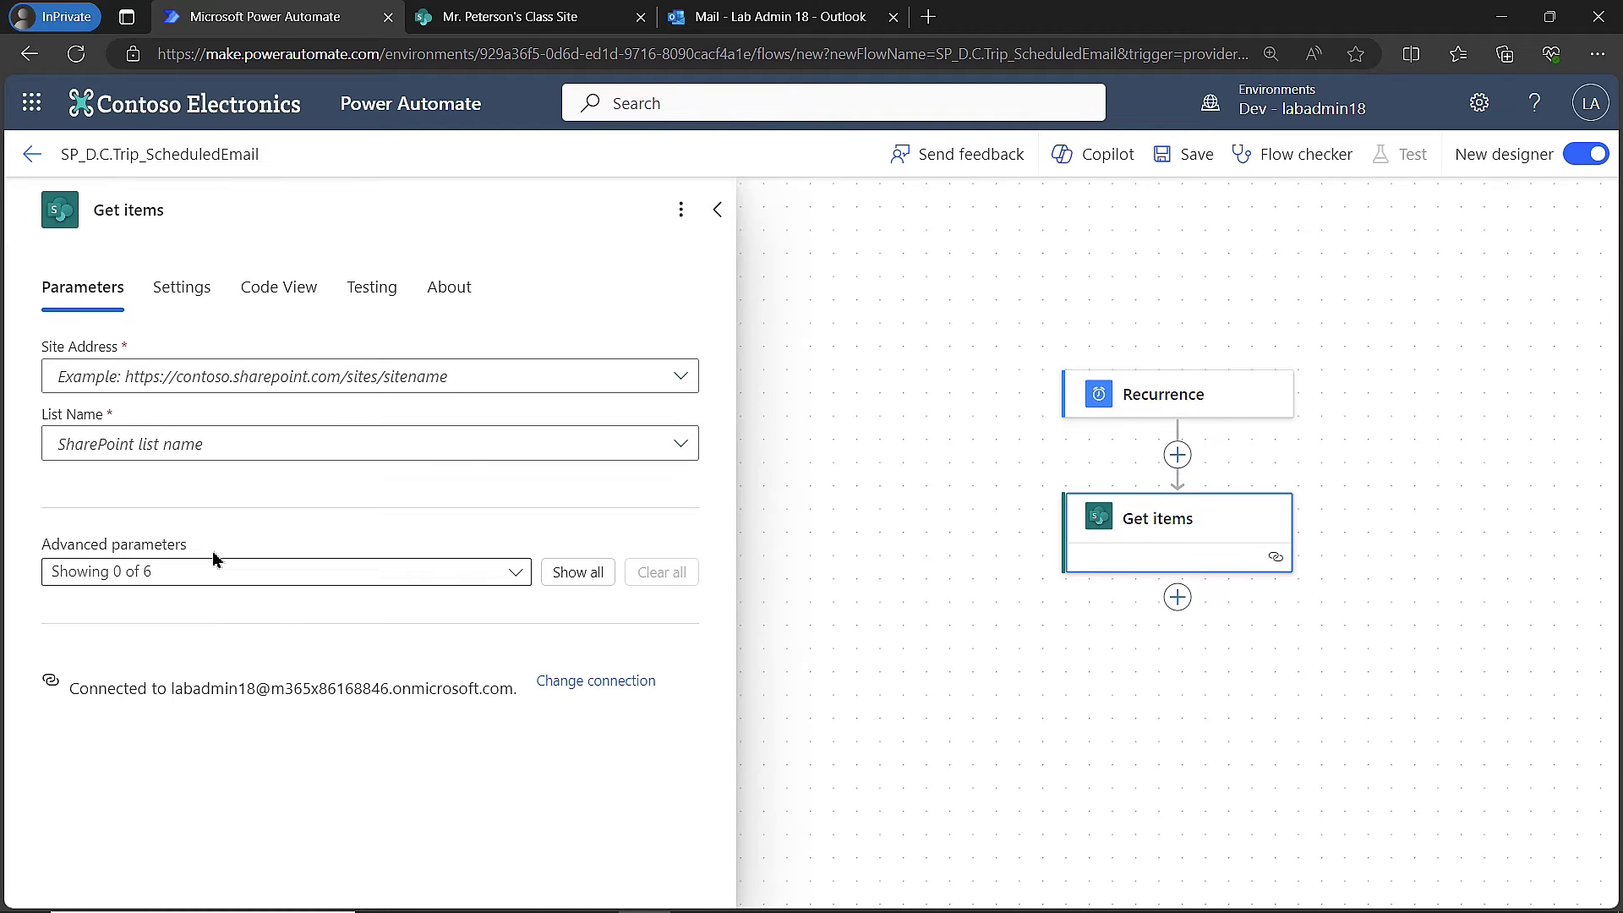
click(681, 381)
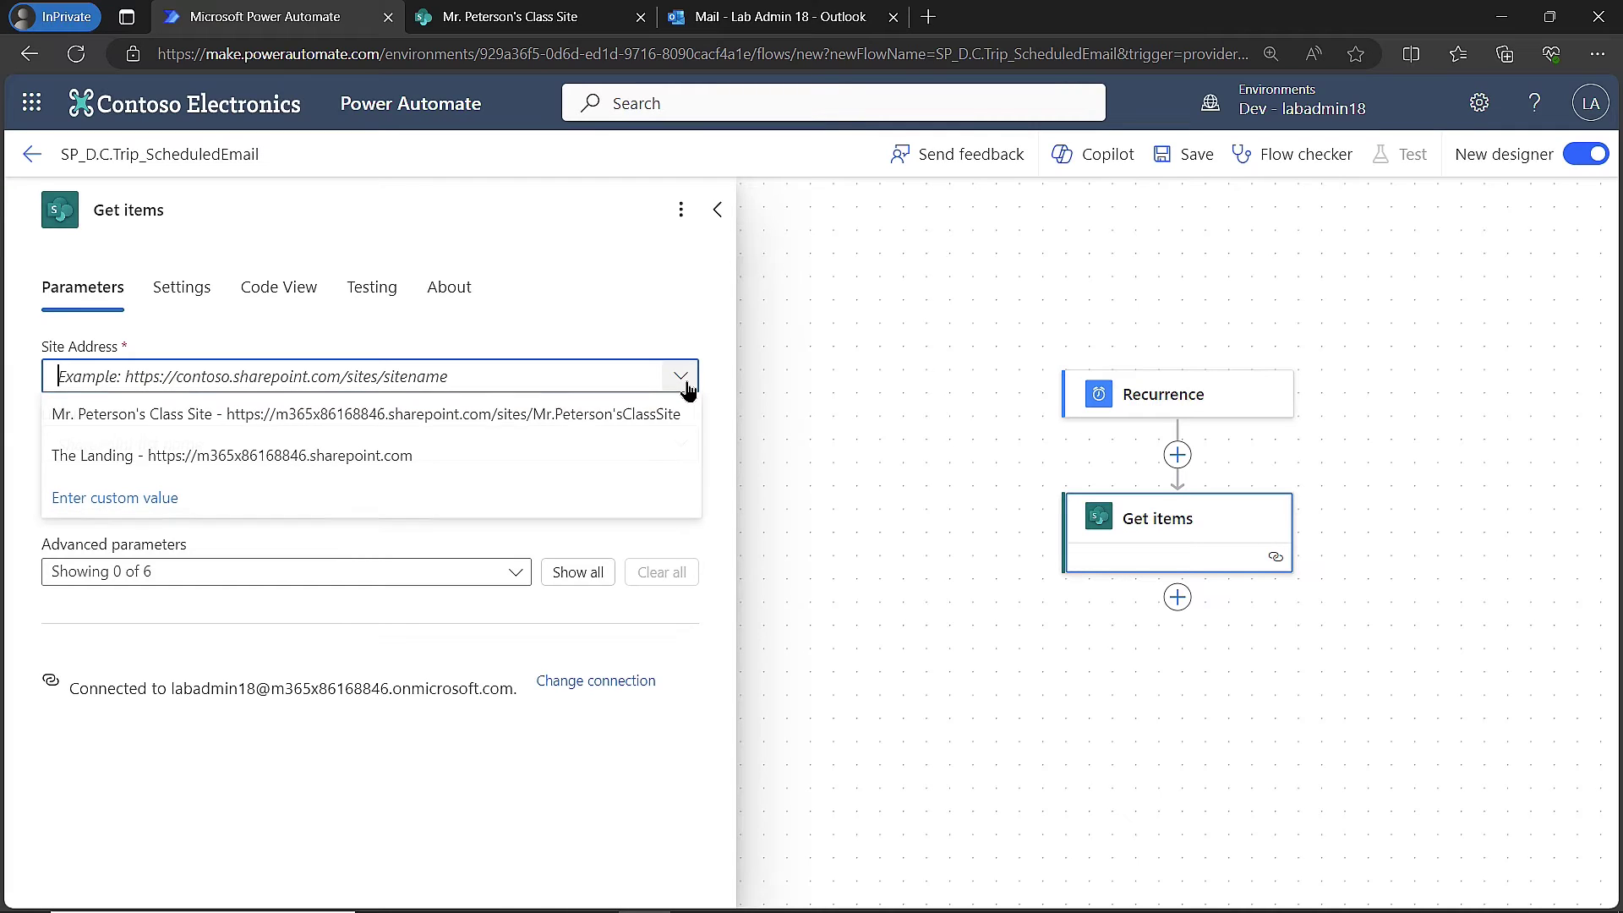
click(168, 427)
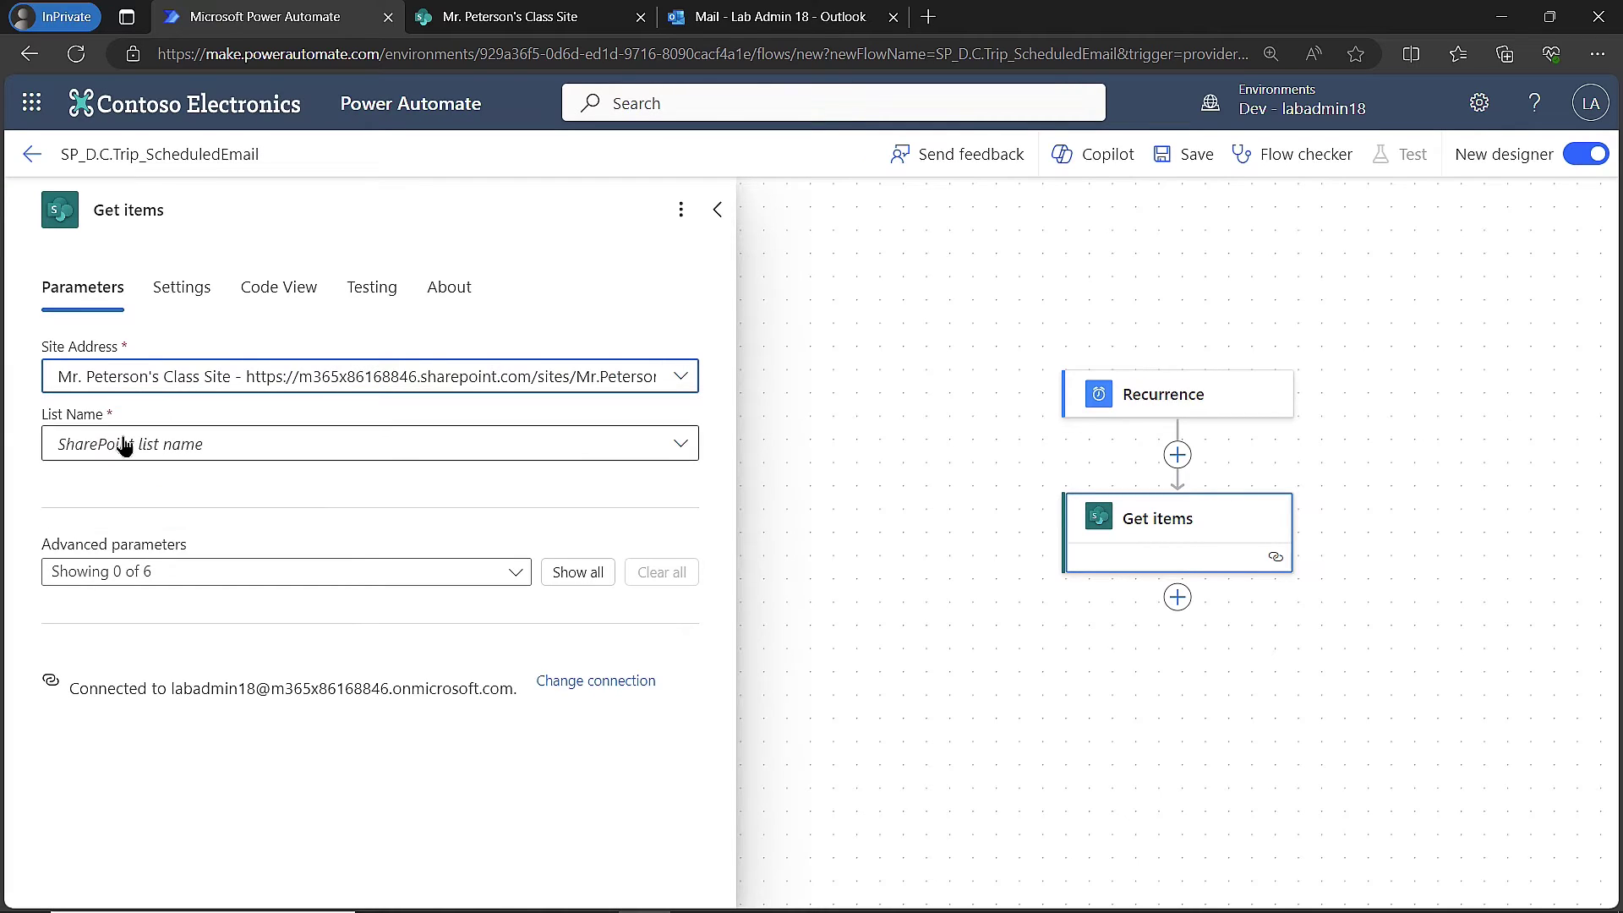
click(681, 445)
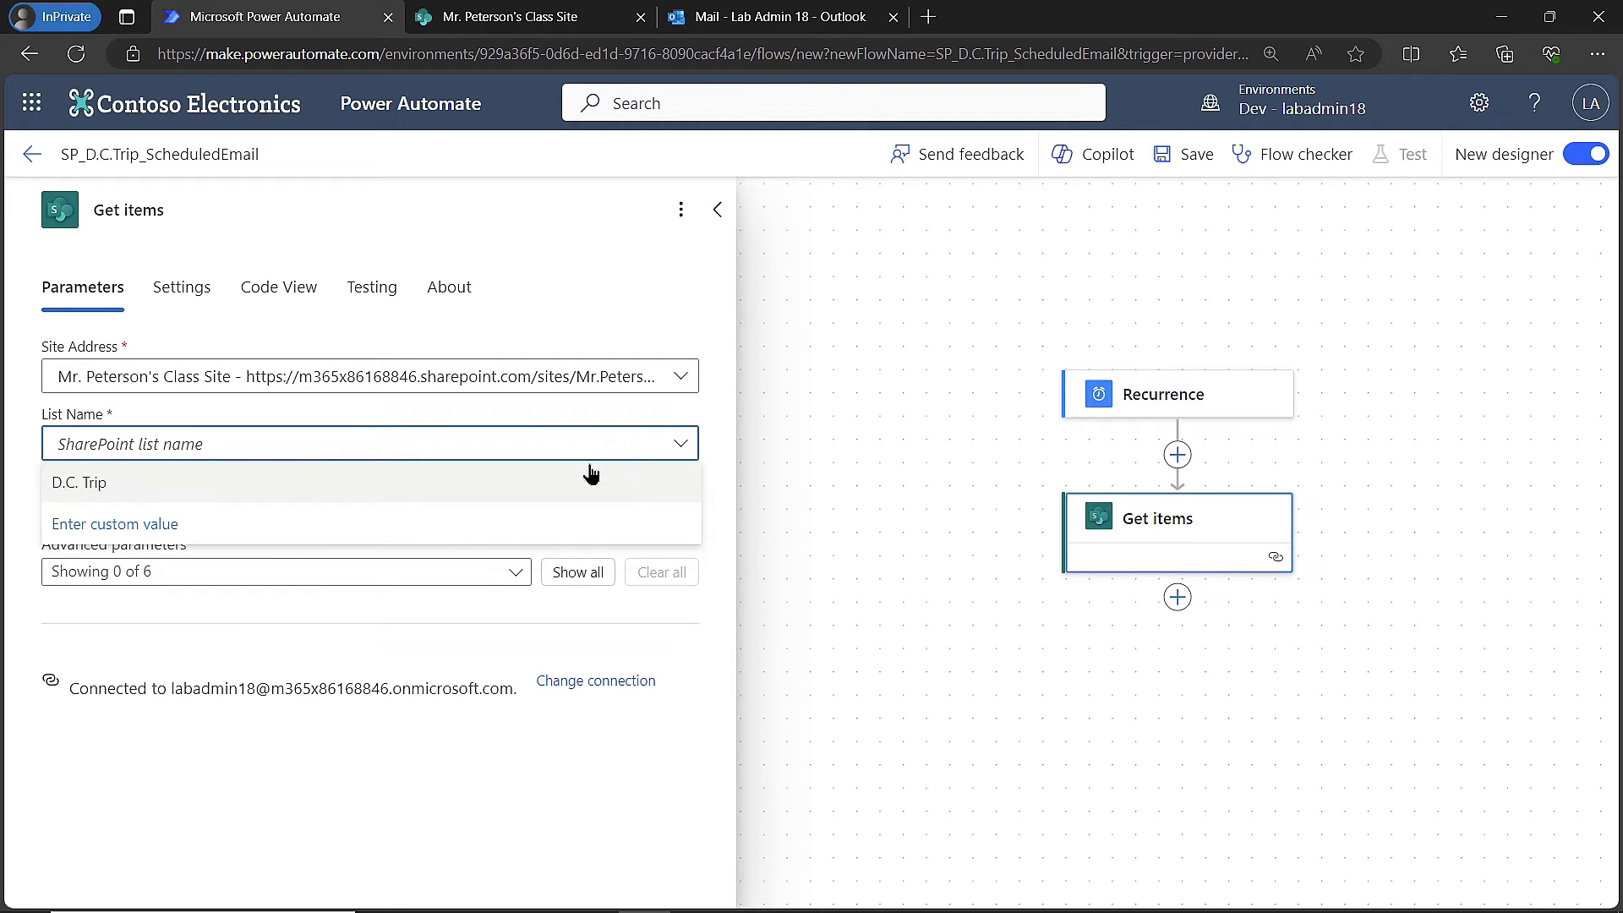
click(186, 494)
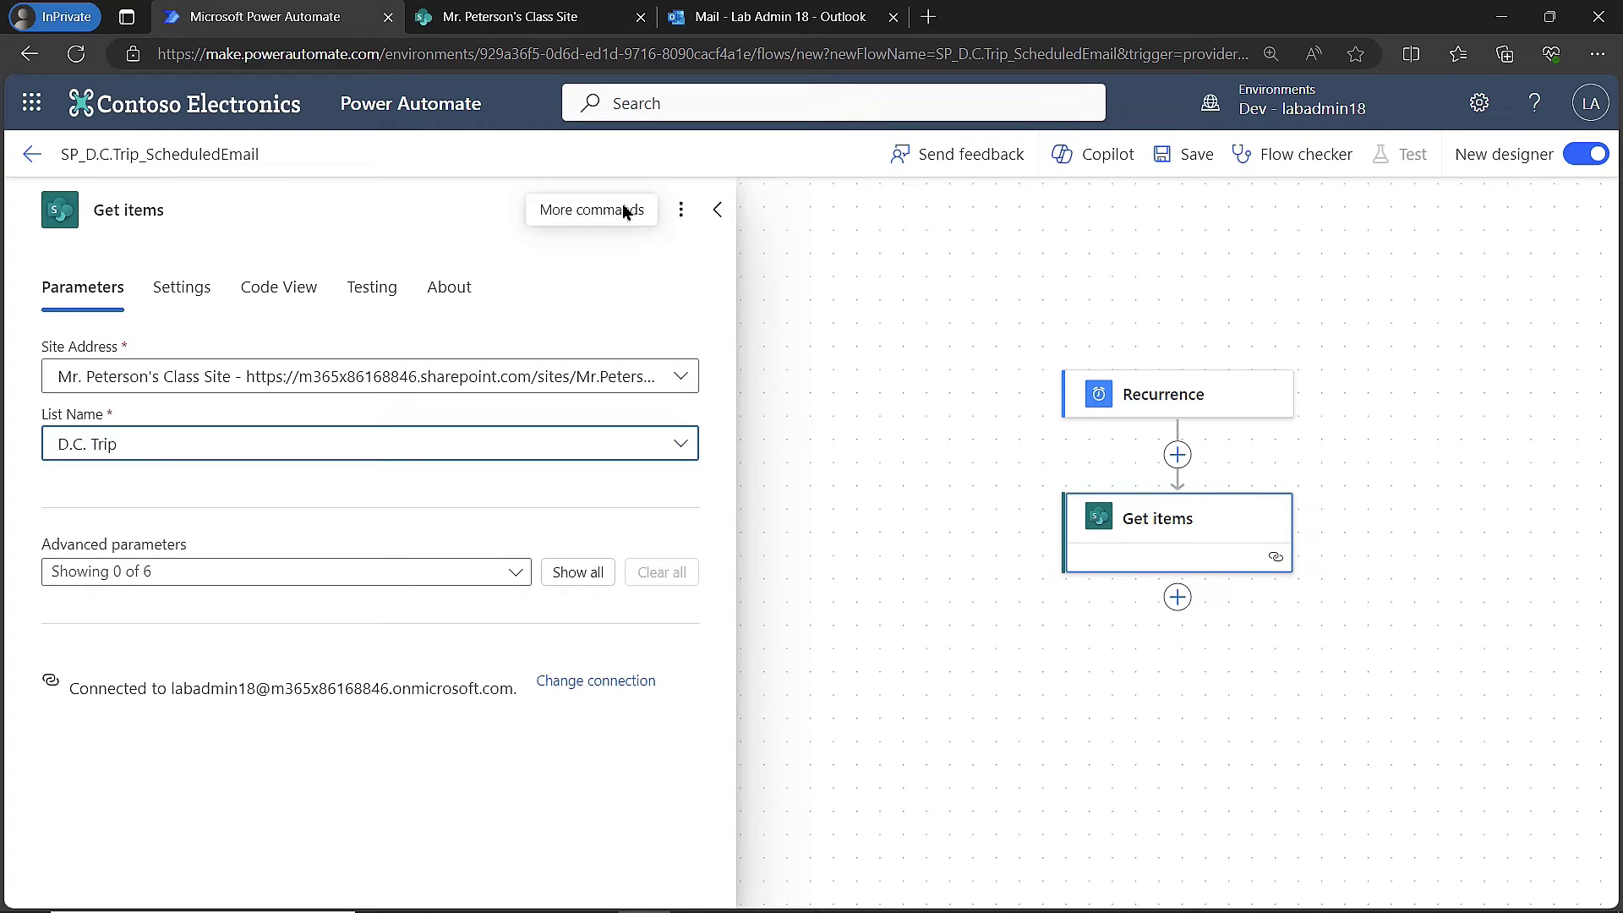
- Rename the step 'Get items - Returning all records from D.C. Trip List' and close its details
click(449, 206)
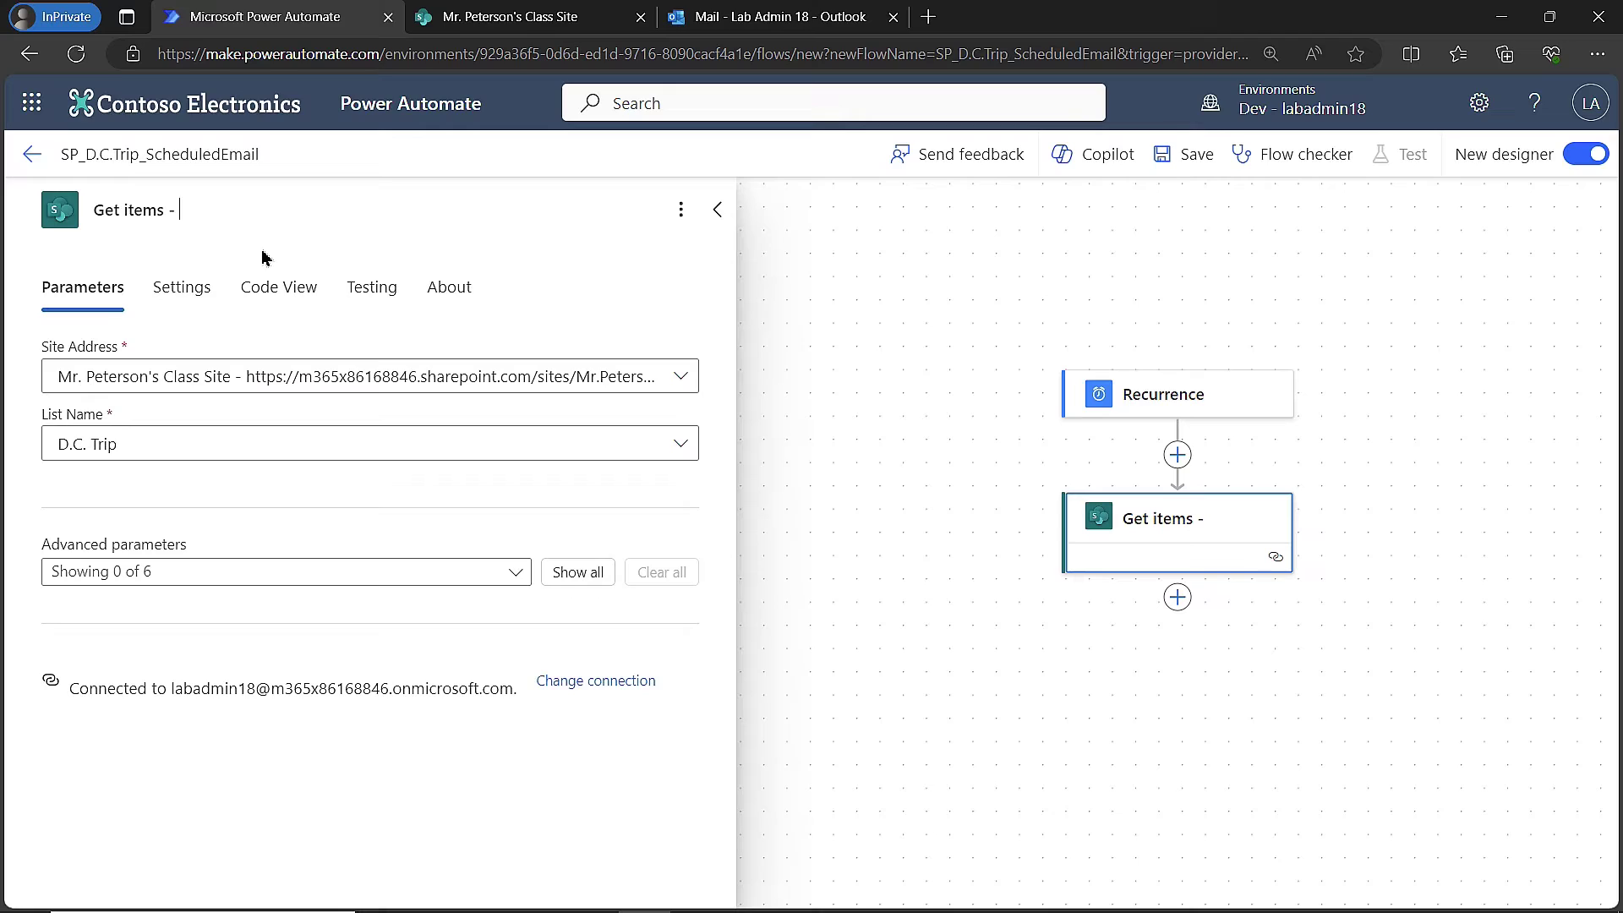
text(Return)
key(BackSpace)
key(BackSpace)
key(BackSpace)
key(BackSpace)
key(BackSpace)
text(eturning all records)
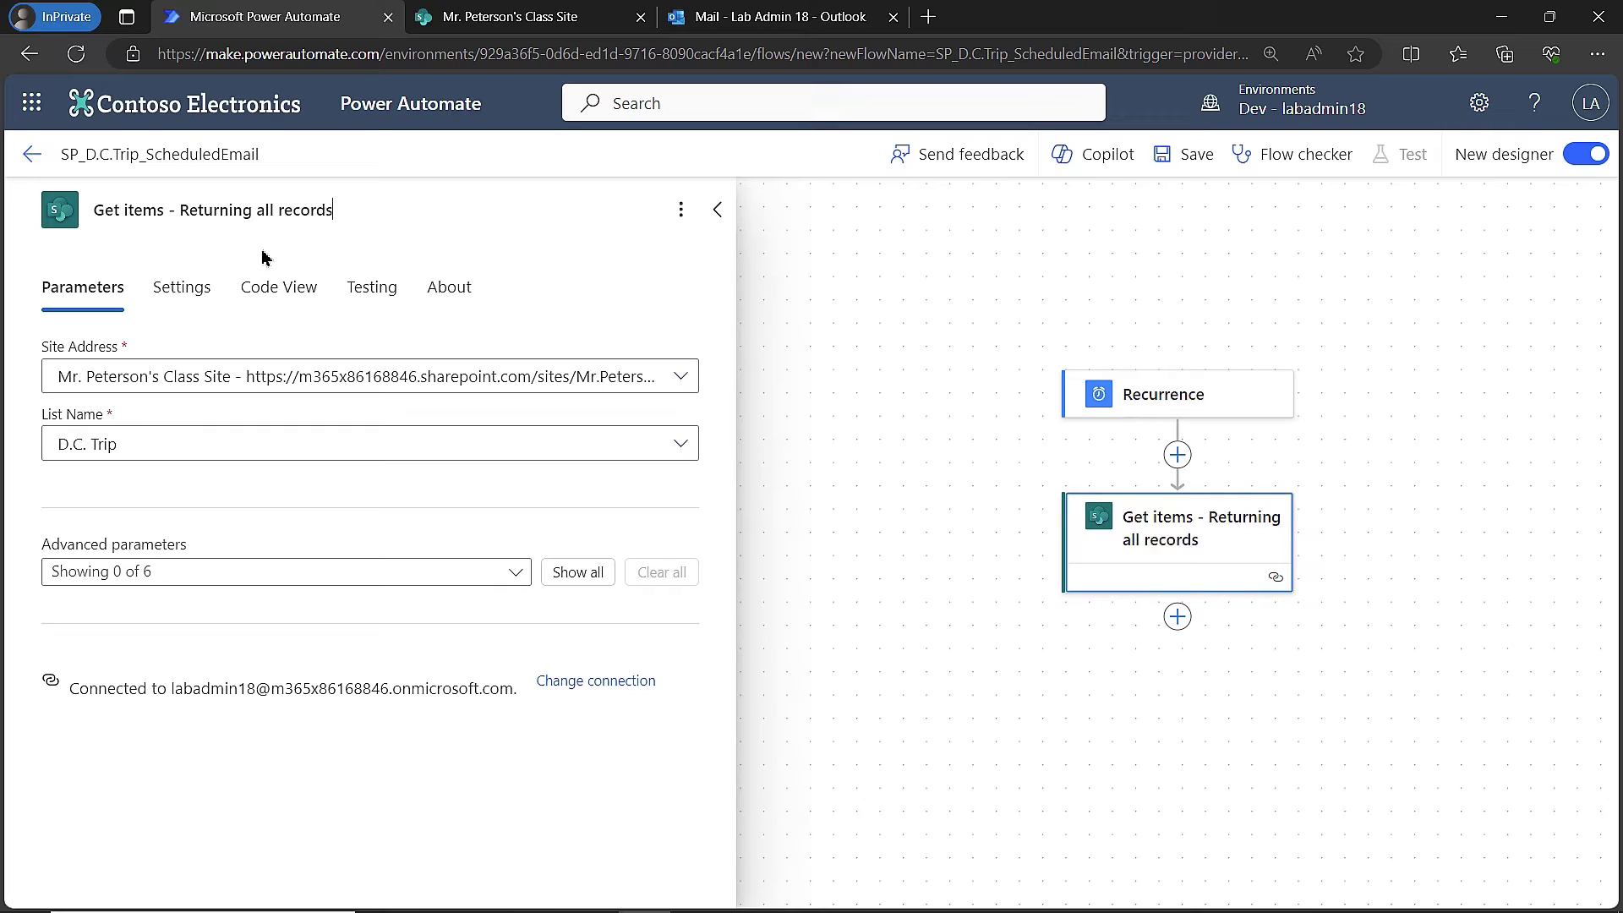
text( from D.C. Trip List)
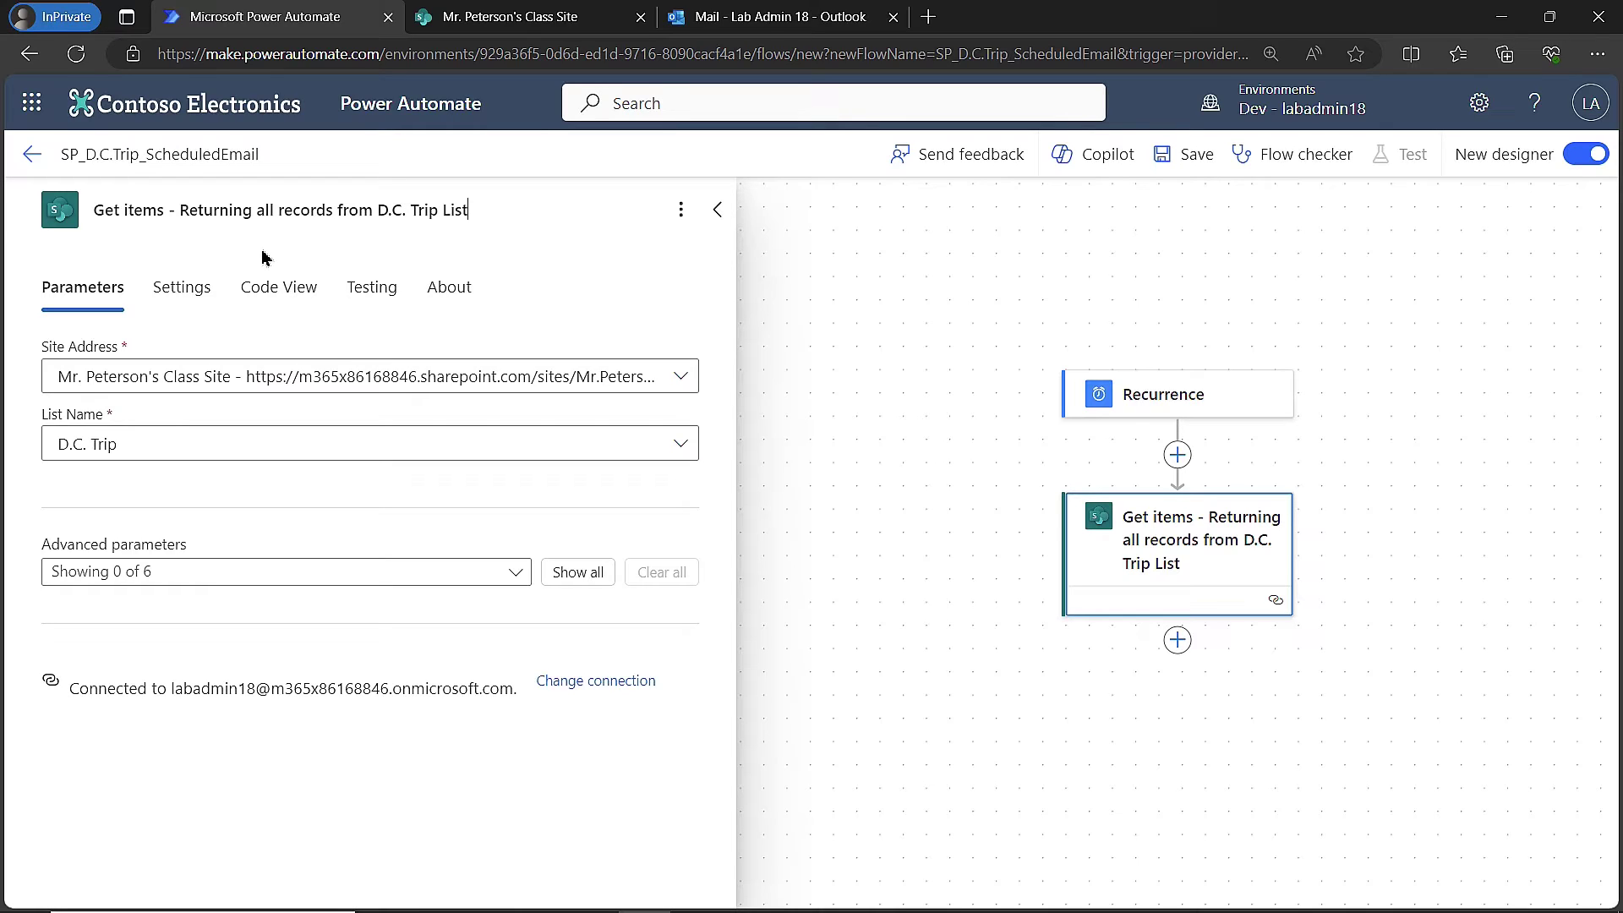
click(862, 393)
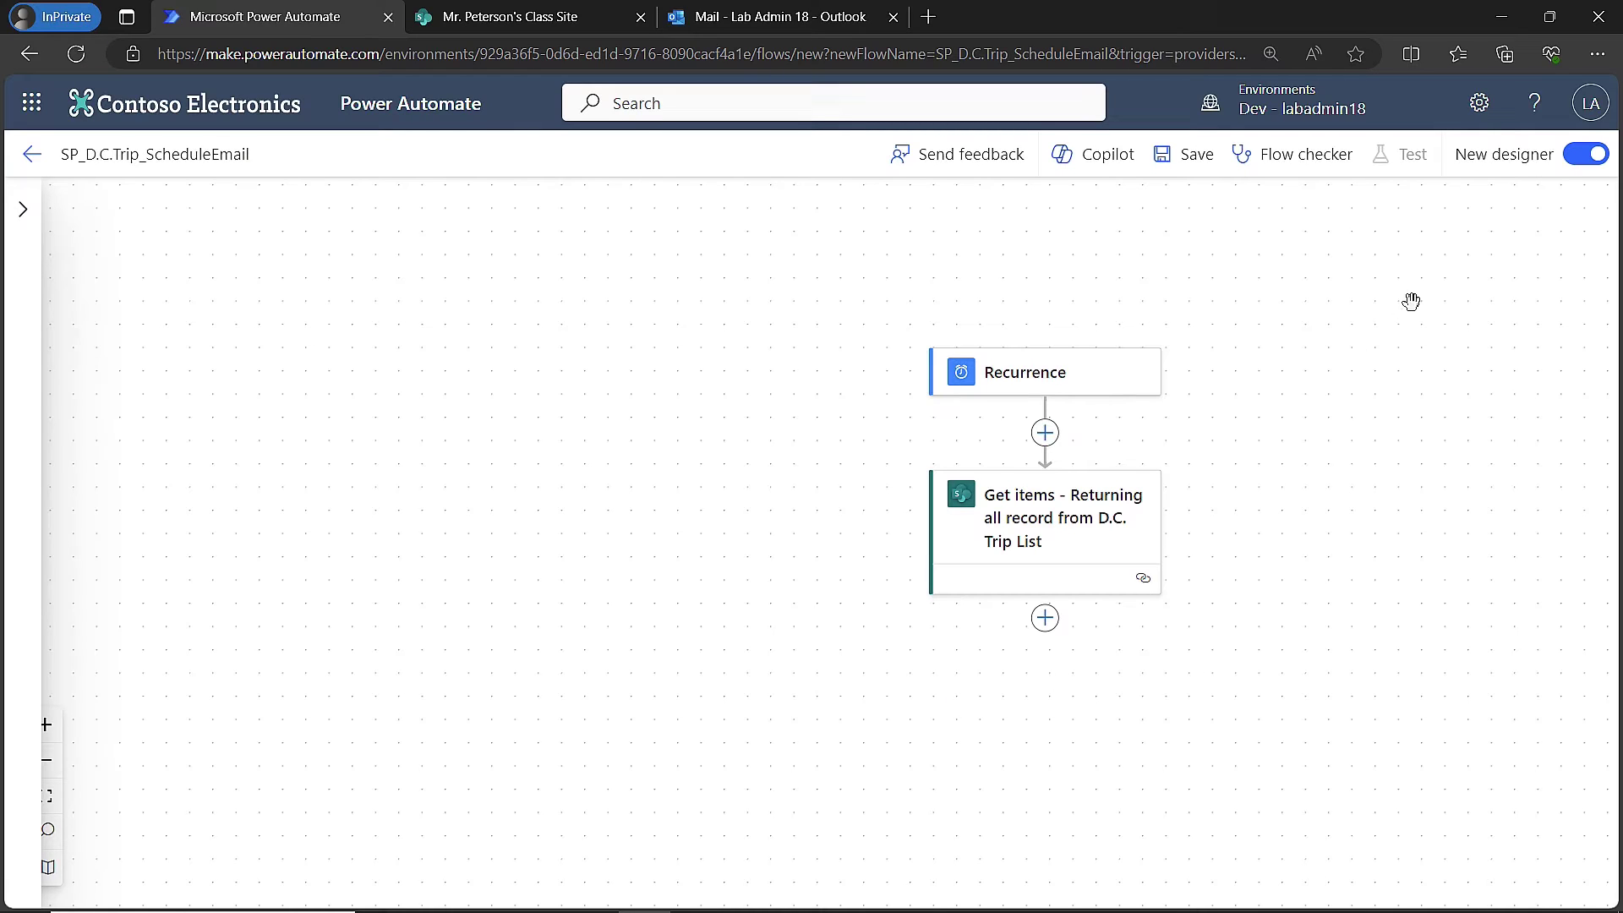
- Save and switch to the classic designer, dismiss the flow checker, and expand Get items
click(1592, 157)
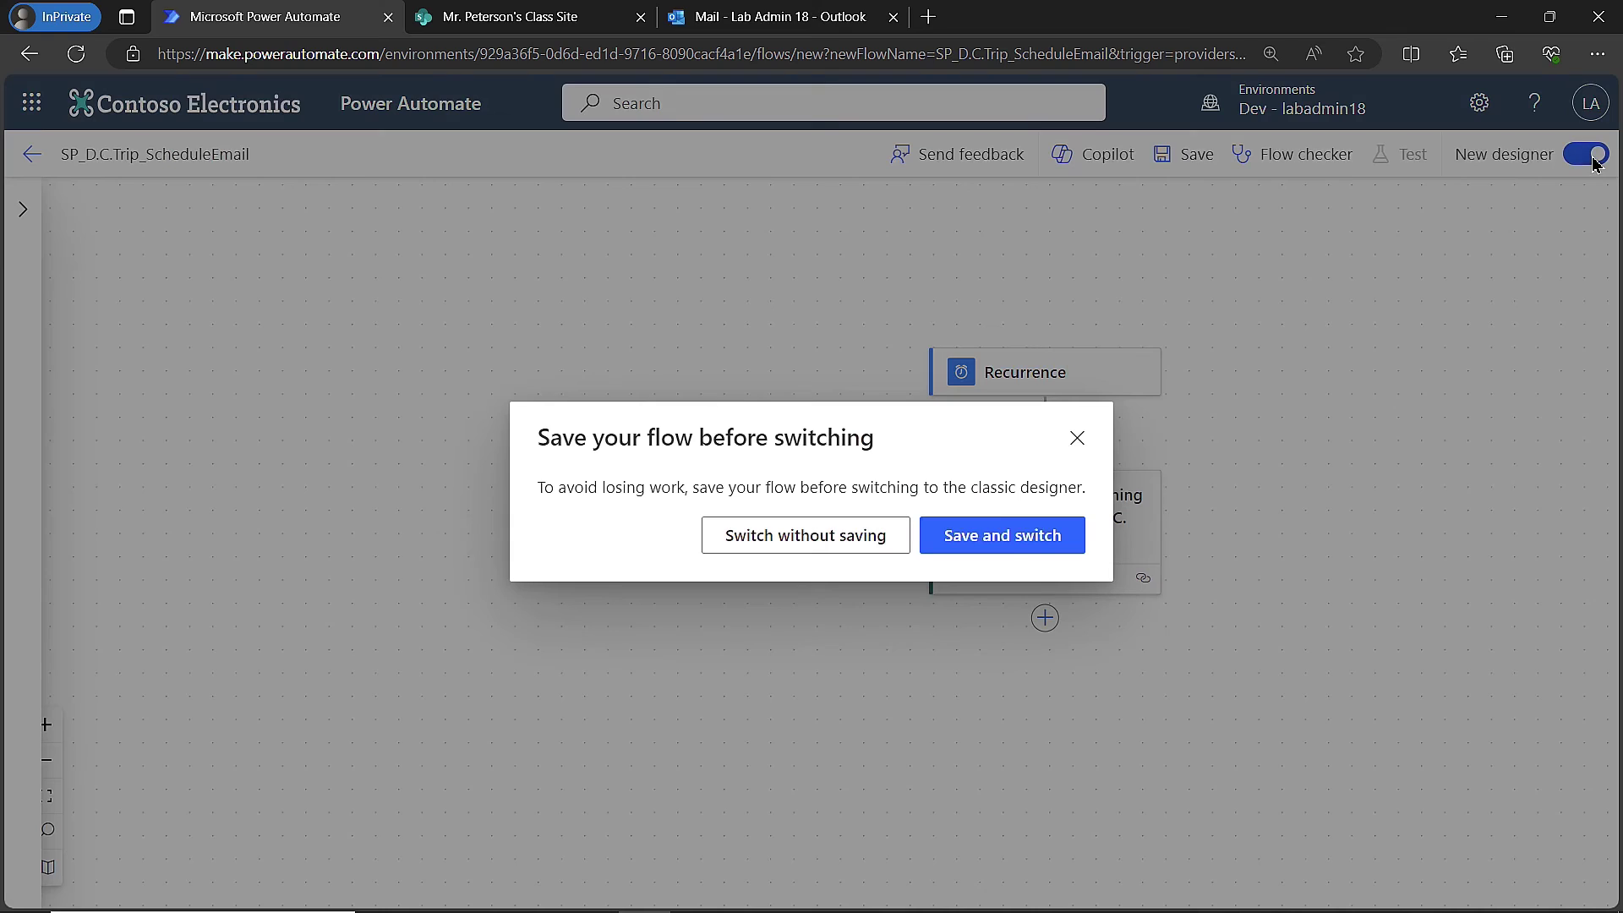
click(1015, 550)
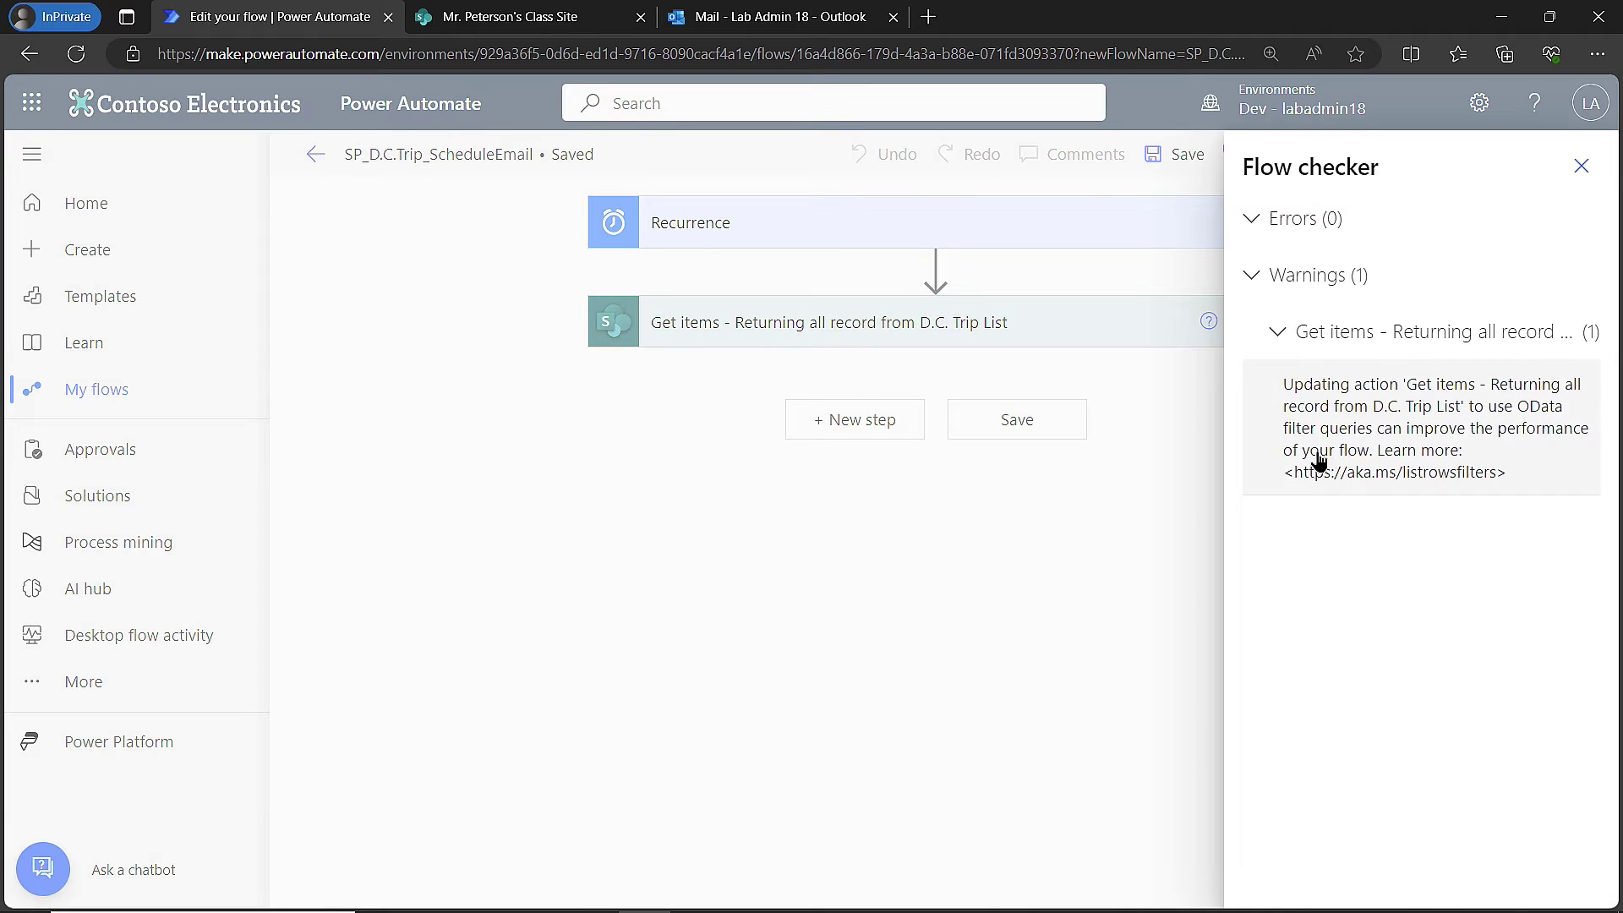
click(1580, 166)
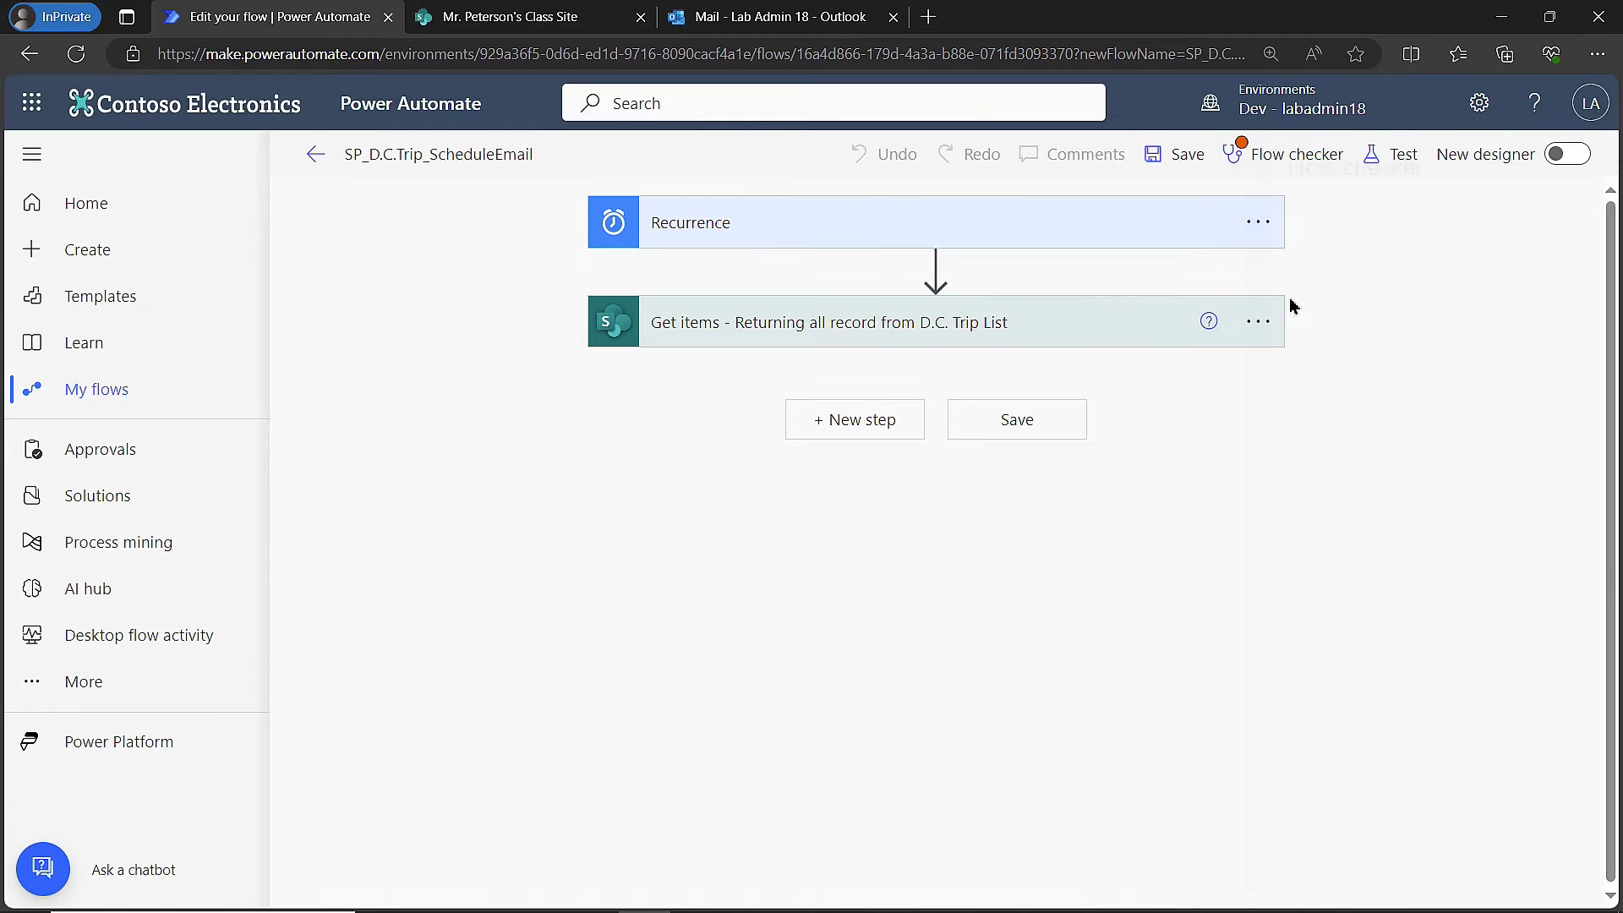
click(32, 158)
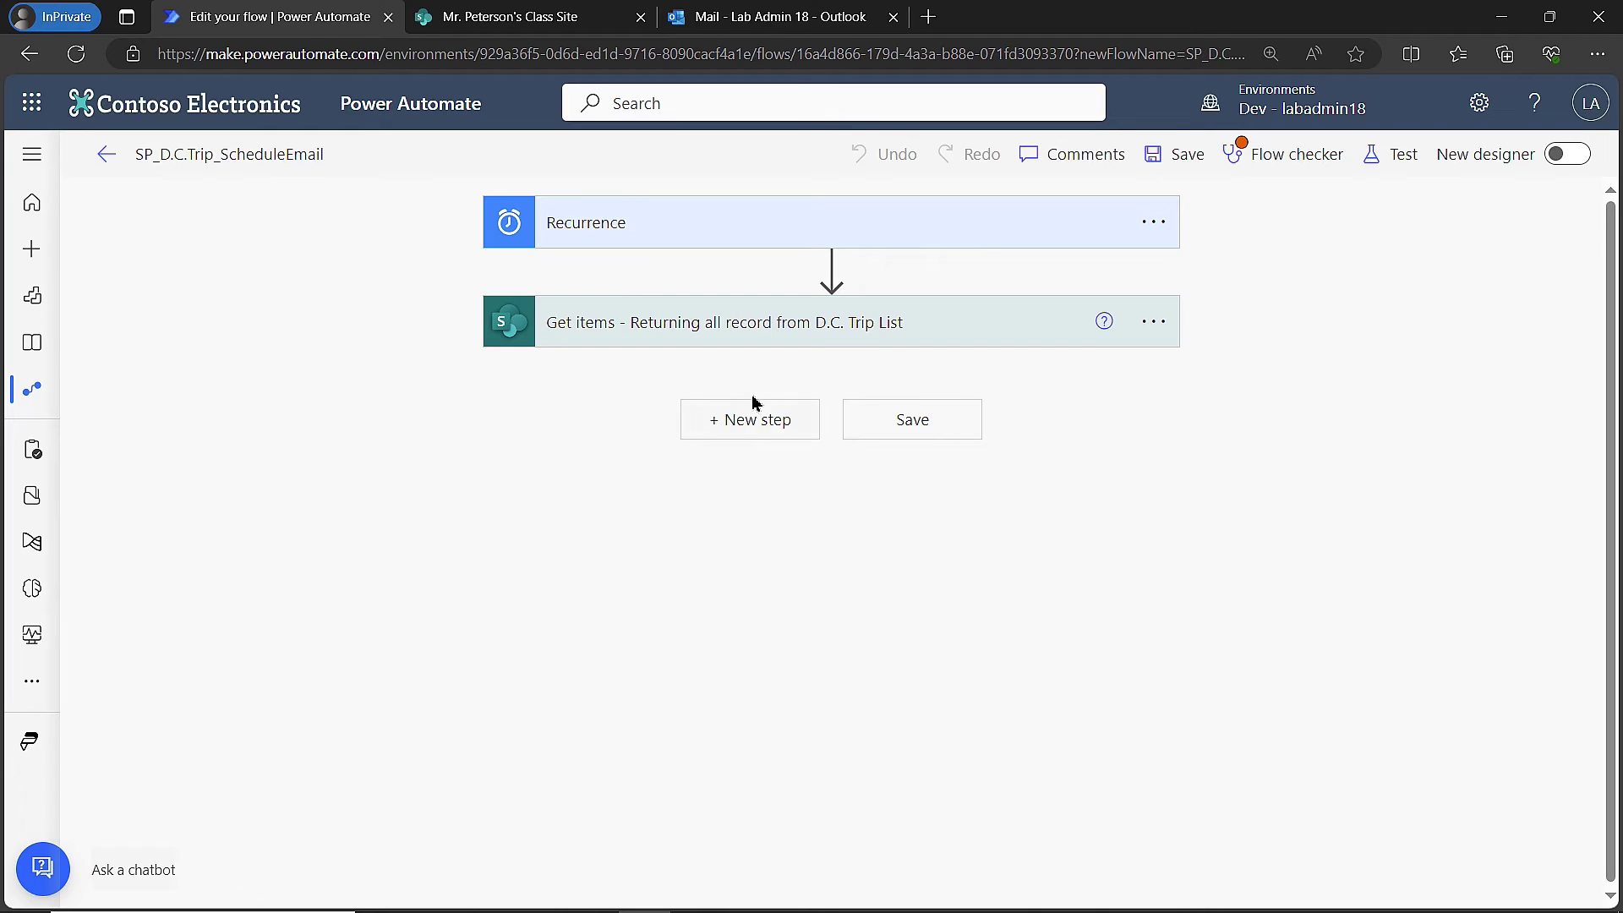
click(655, 336)
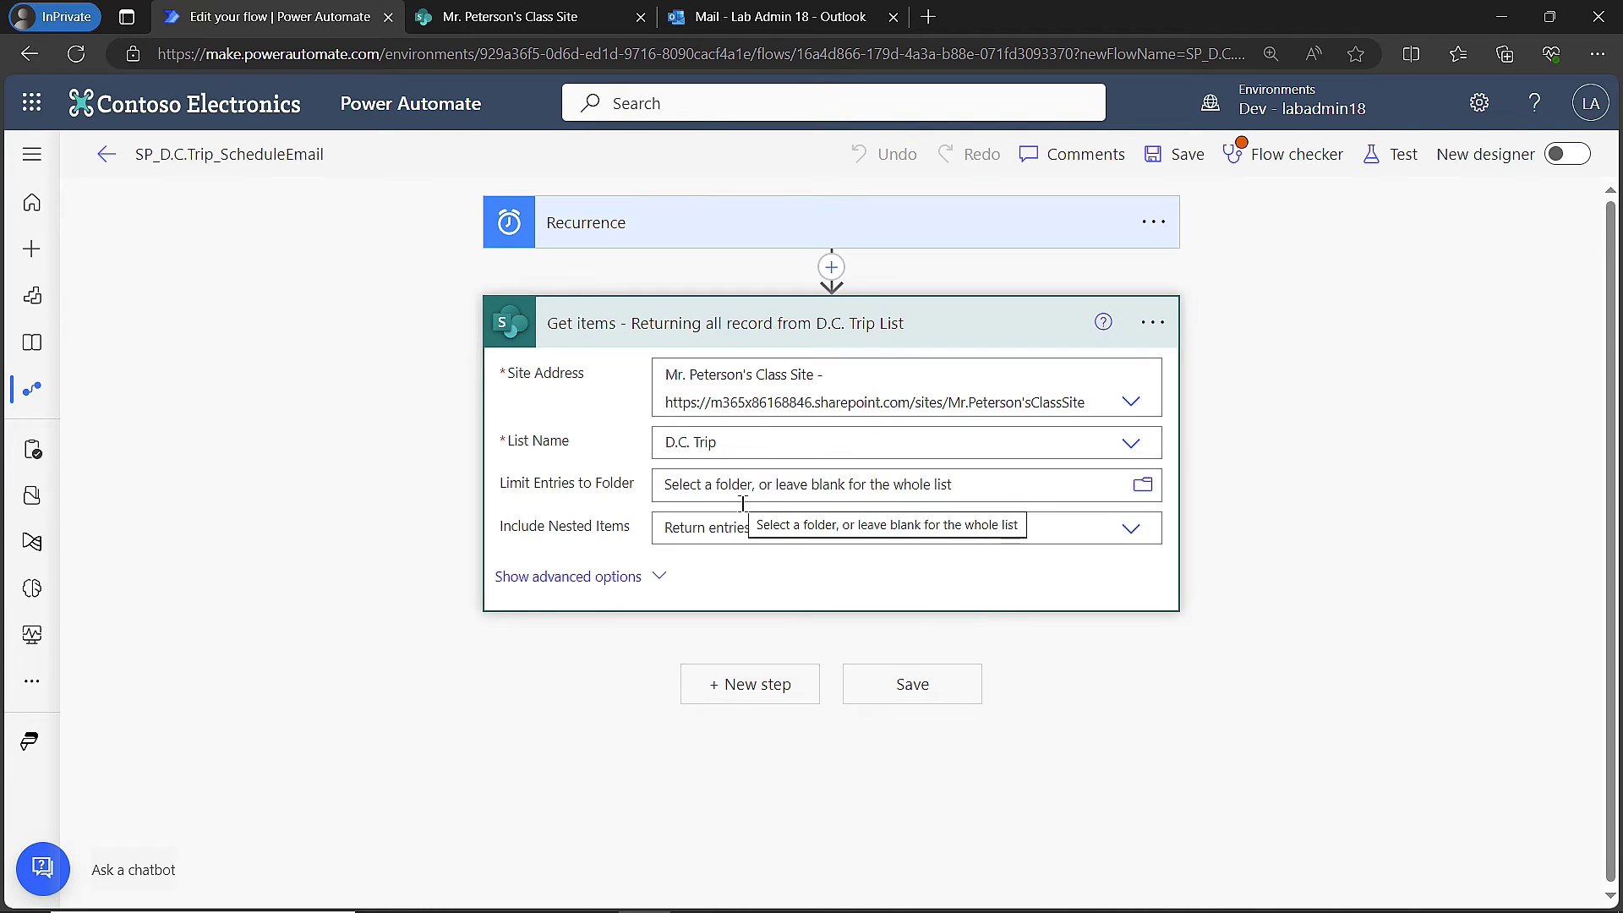
- Search 'send an email' and add Office 365 Outlook's Send an email (V2) as the next step
click(785, 687)
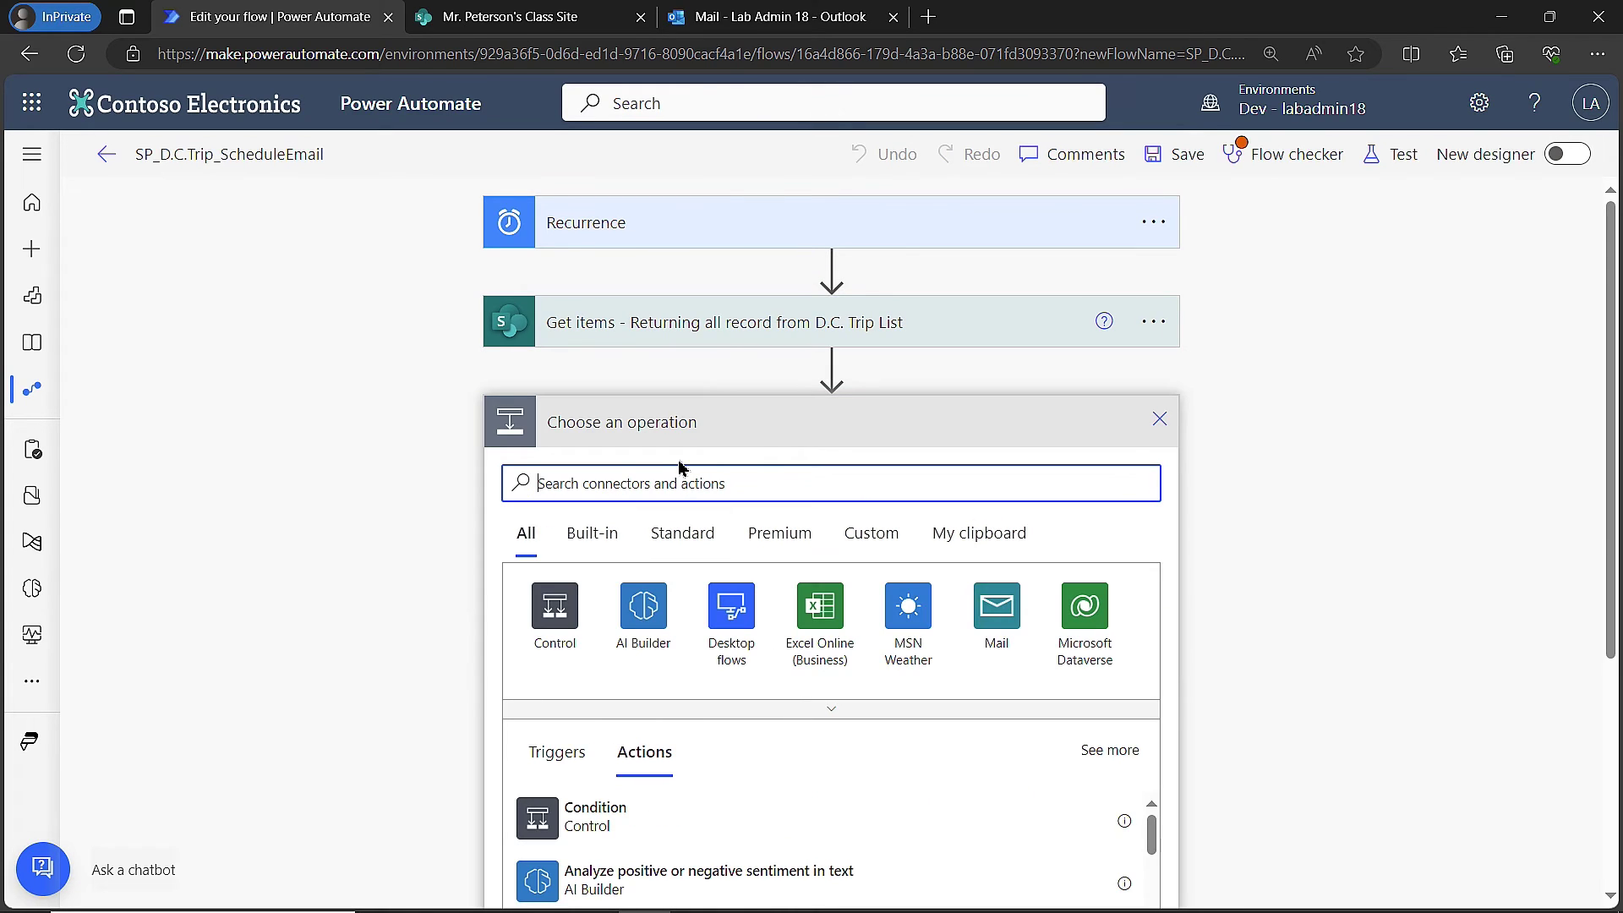
text(send an email)
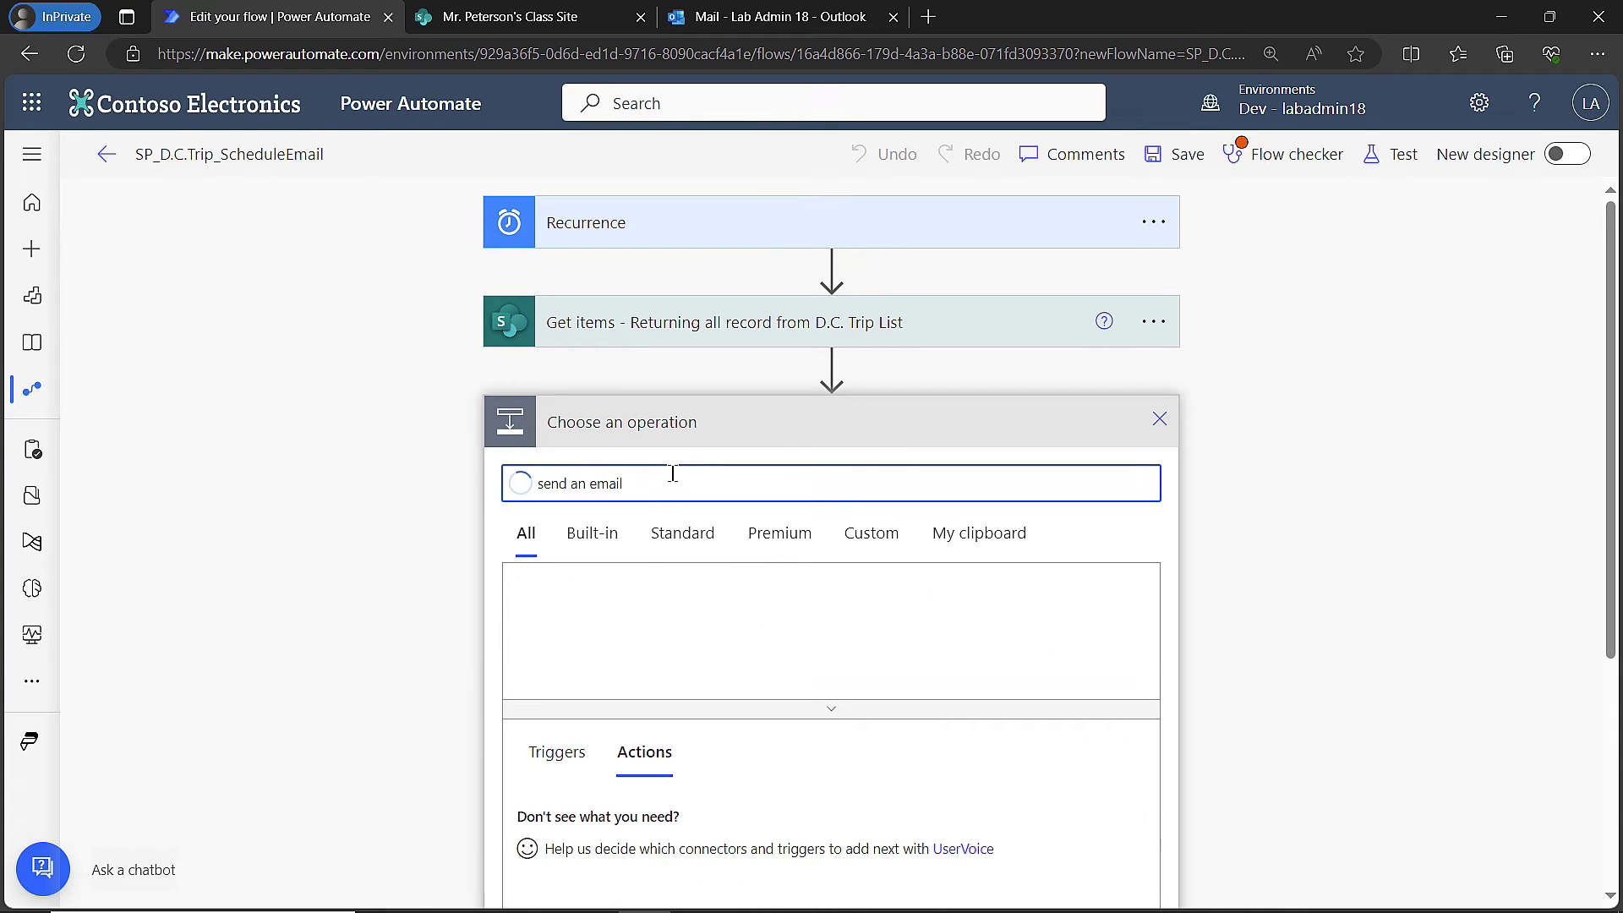
scroll(464, 572, down, 1)
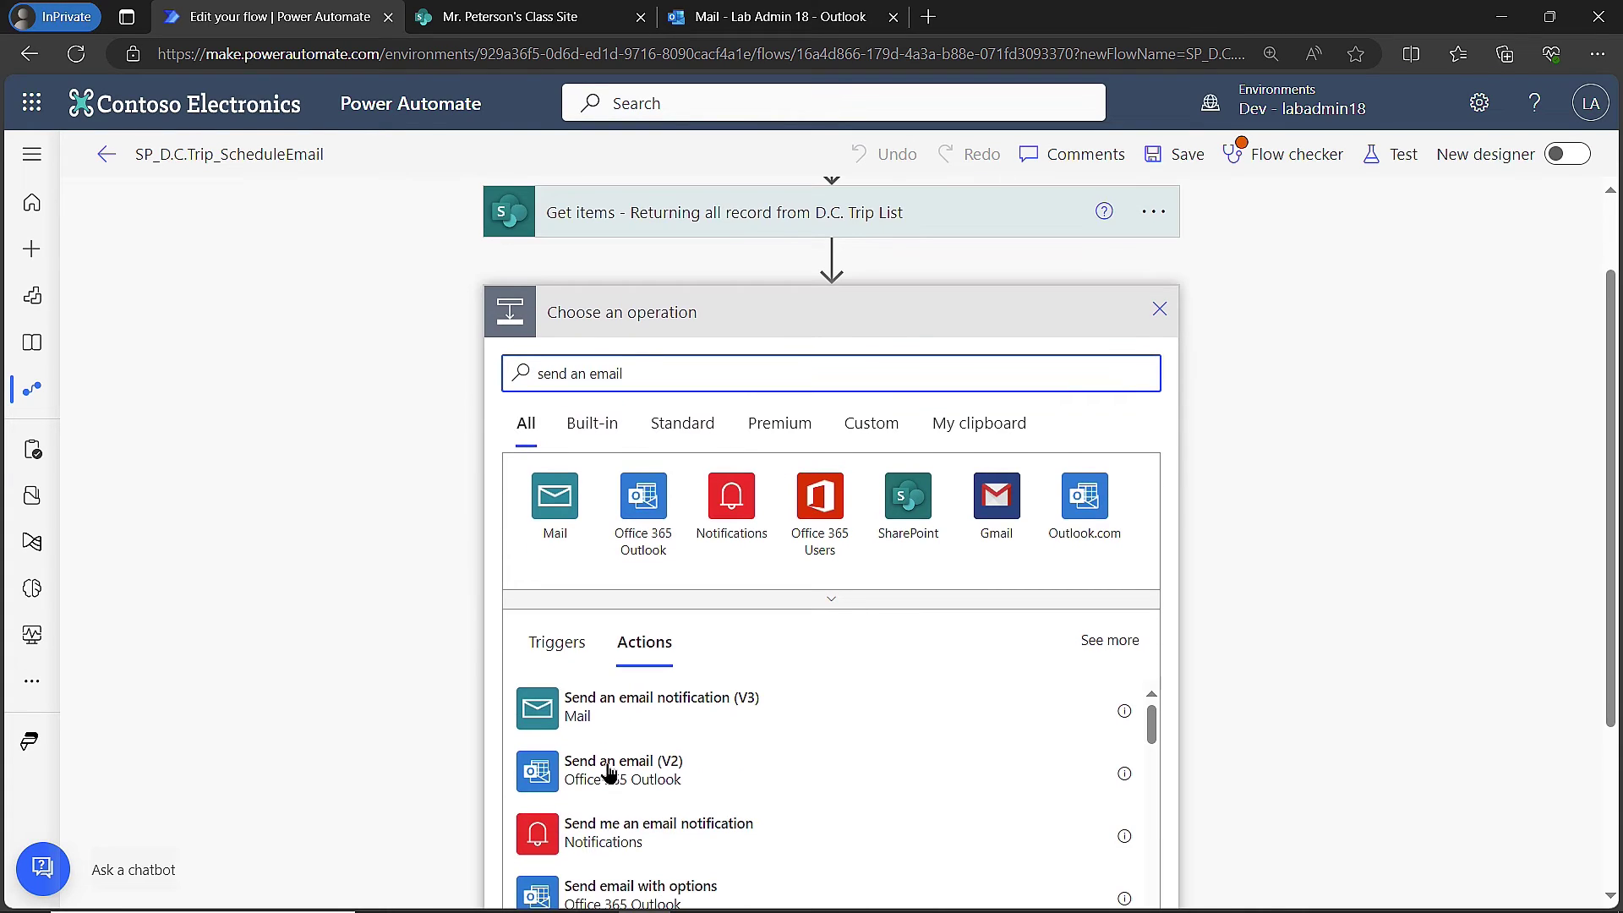
click(683, 784)
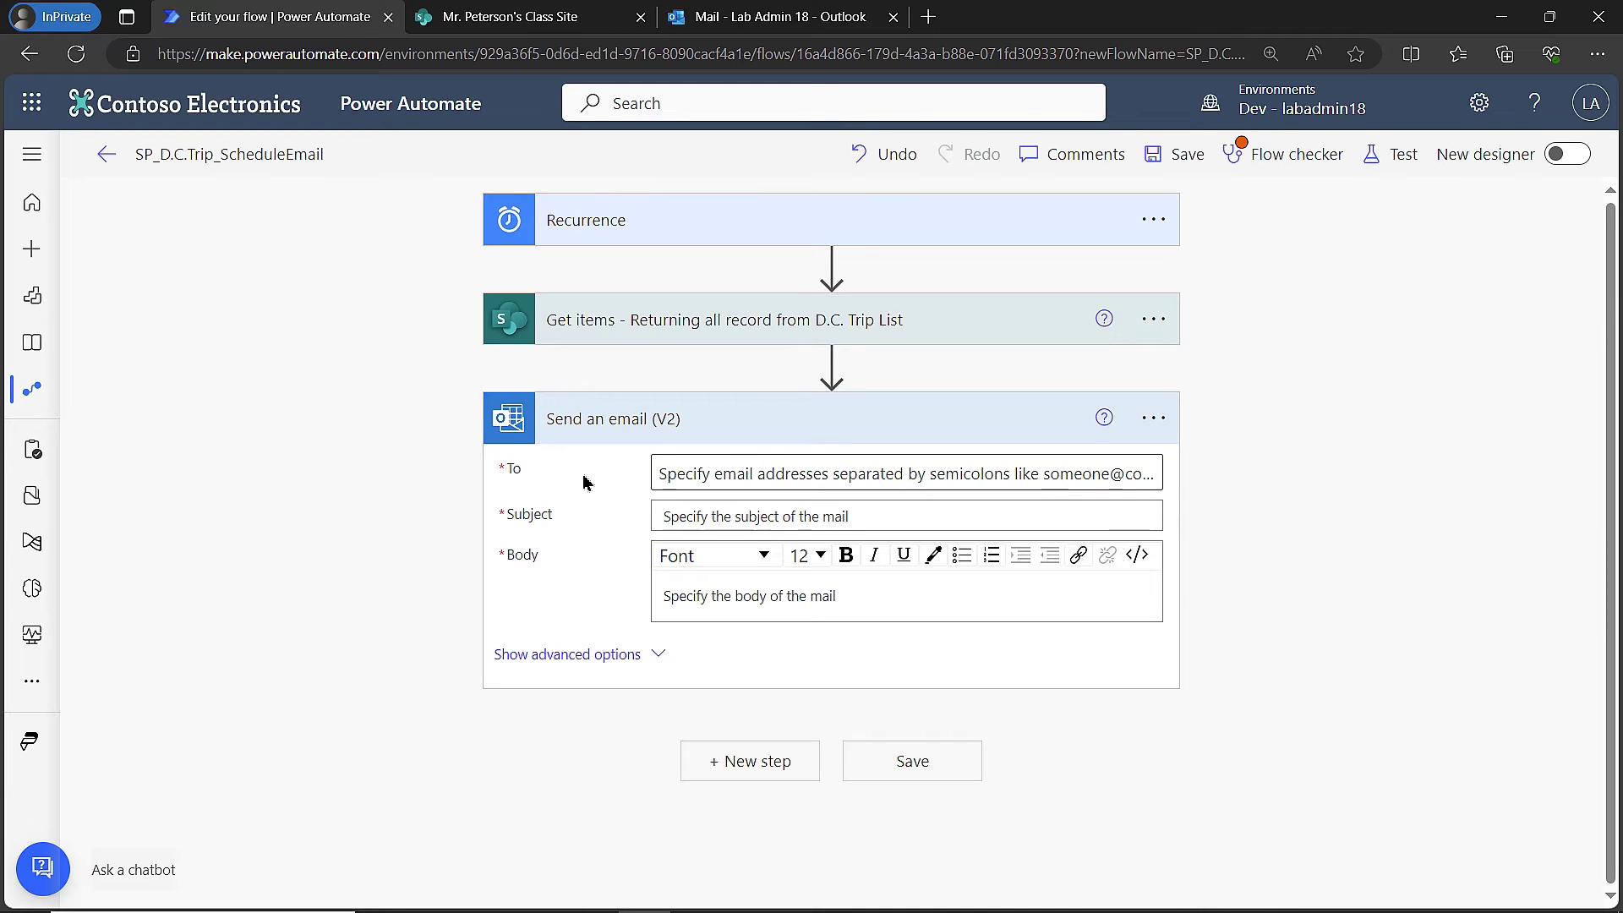
- Set the email's To field to the Parent Email dynamic value, creating an Apply to each loop
click(717, 471)
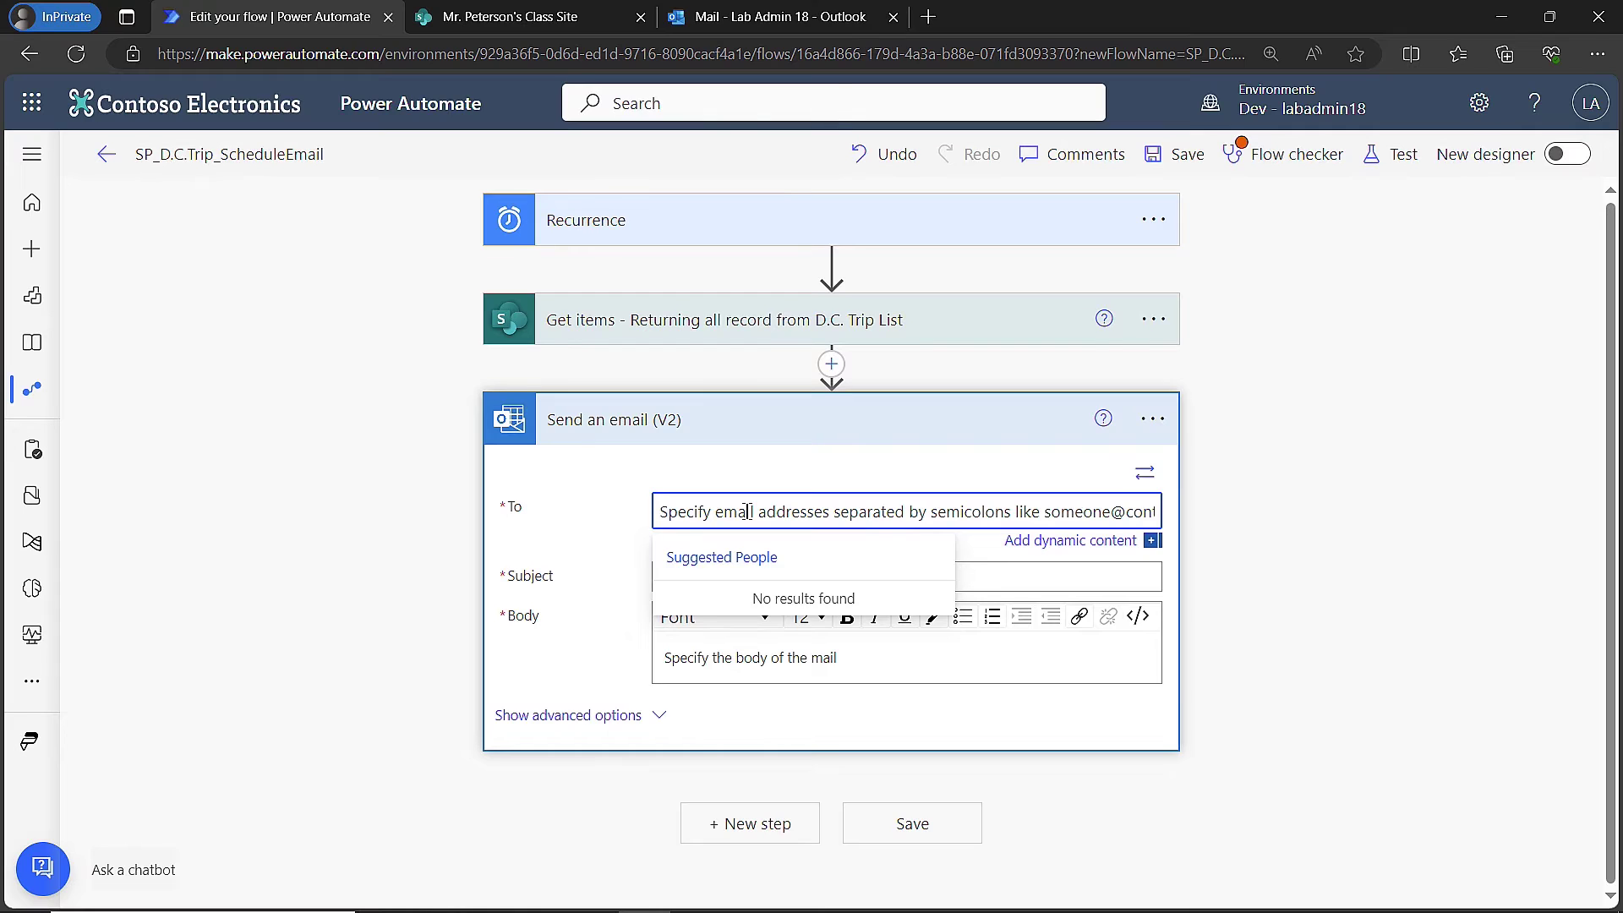
click(1069, 541)
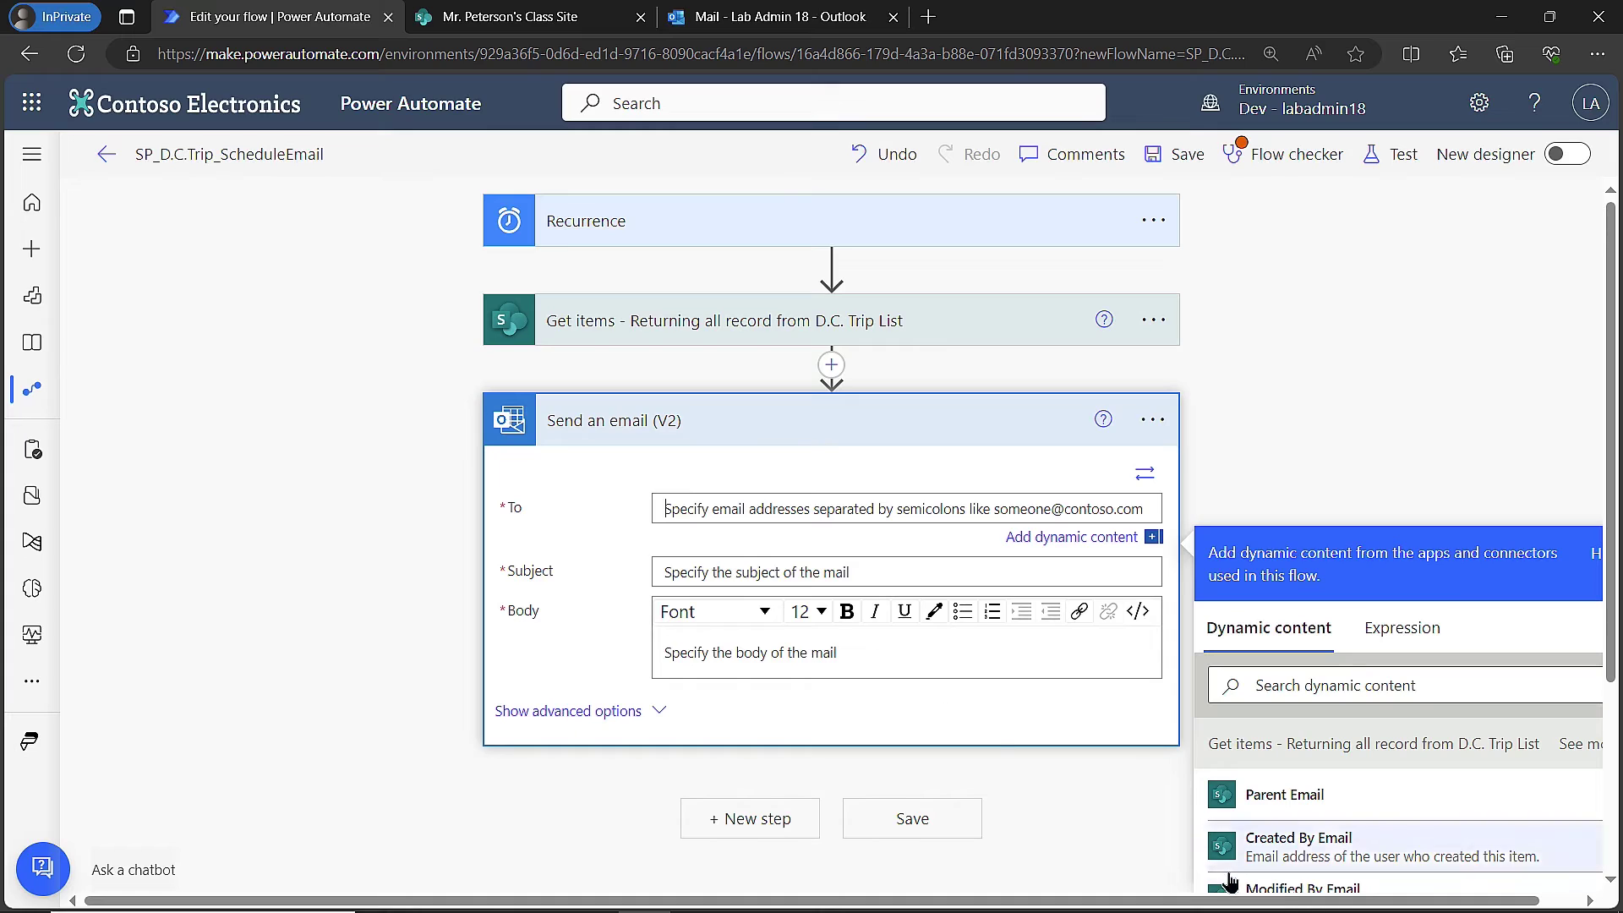
scroll(1255, 895, right, 1)
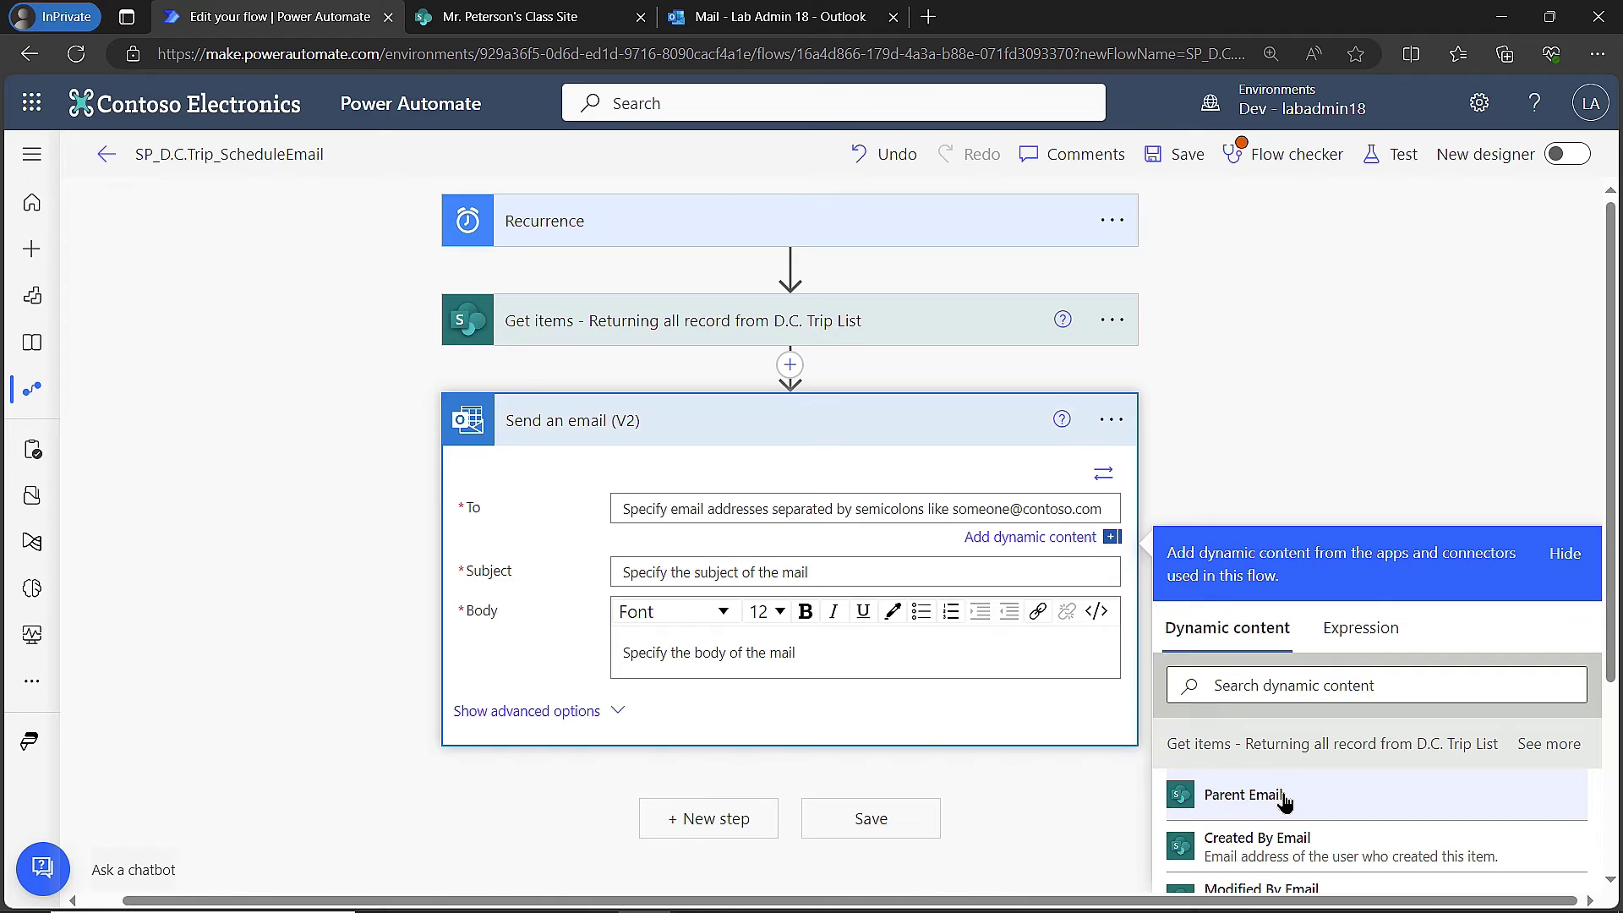
click(1283, 798)
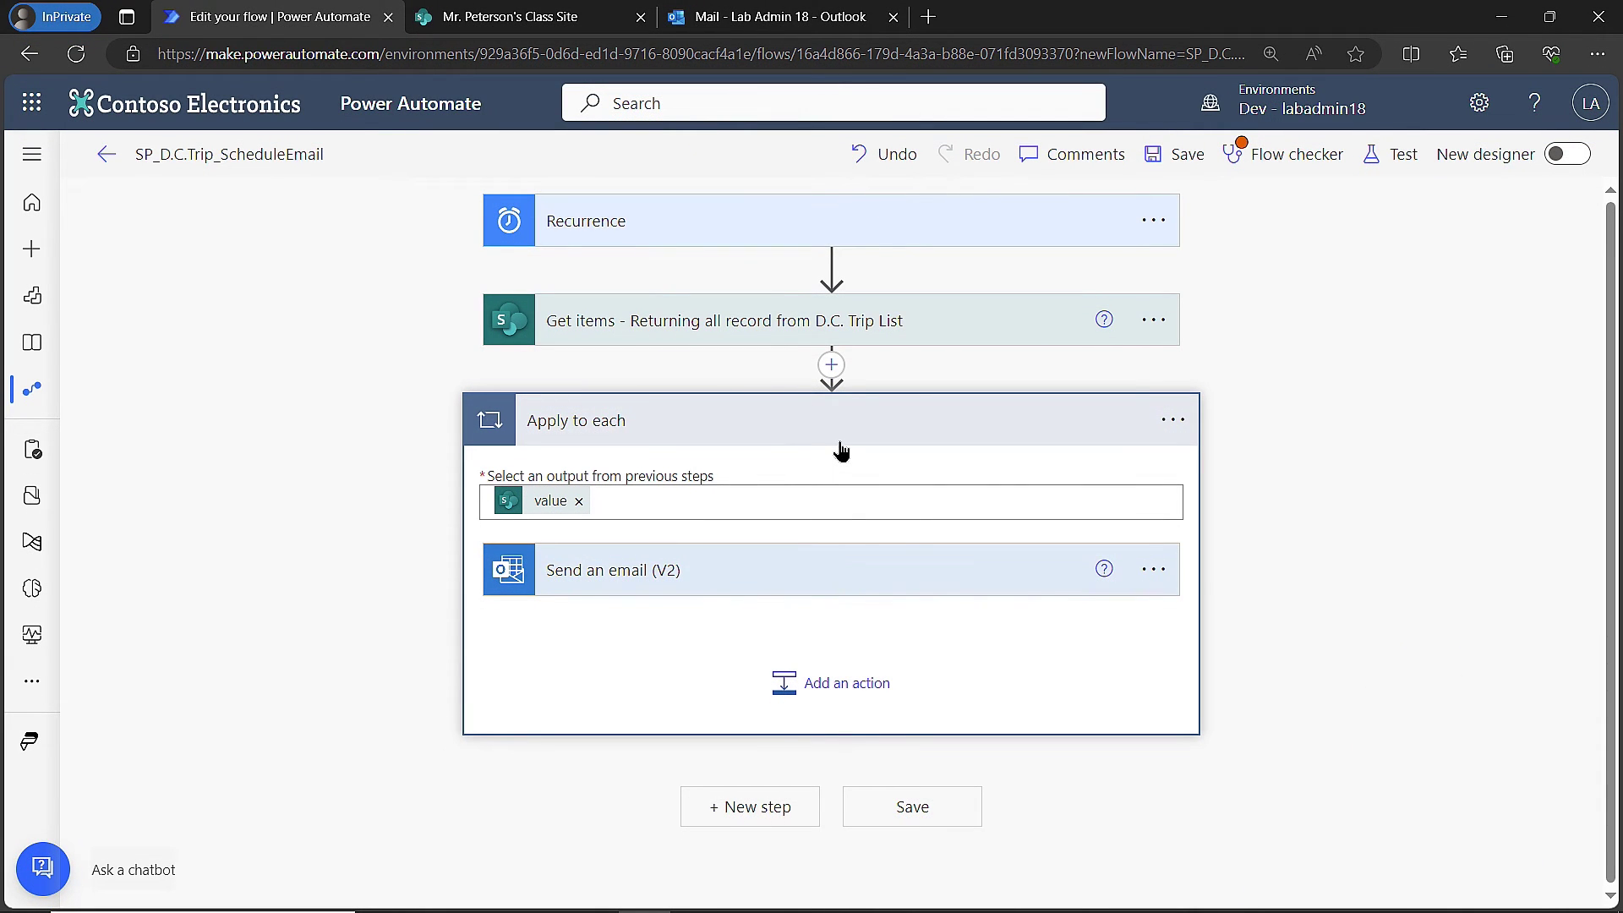
- Expand the looped email step and enter the subject 'Weekly Reminder of your D.C. Trip Finances'
click(787, 570)
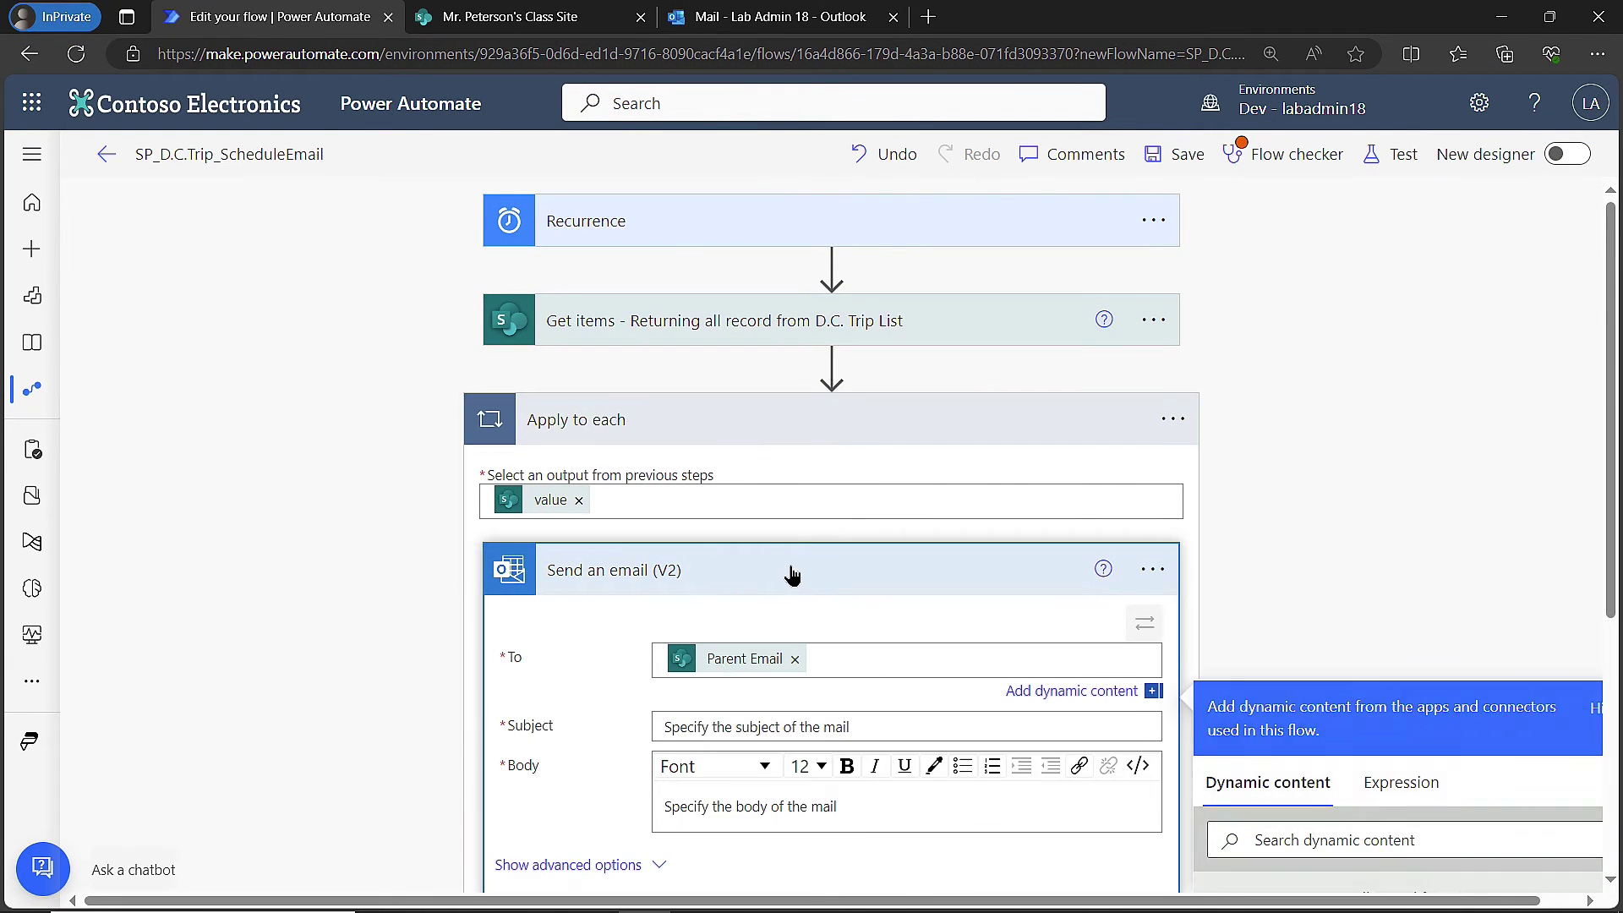
scroll(612, 465, down, 3)
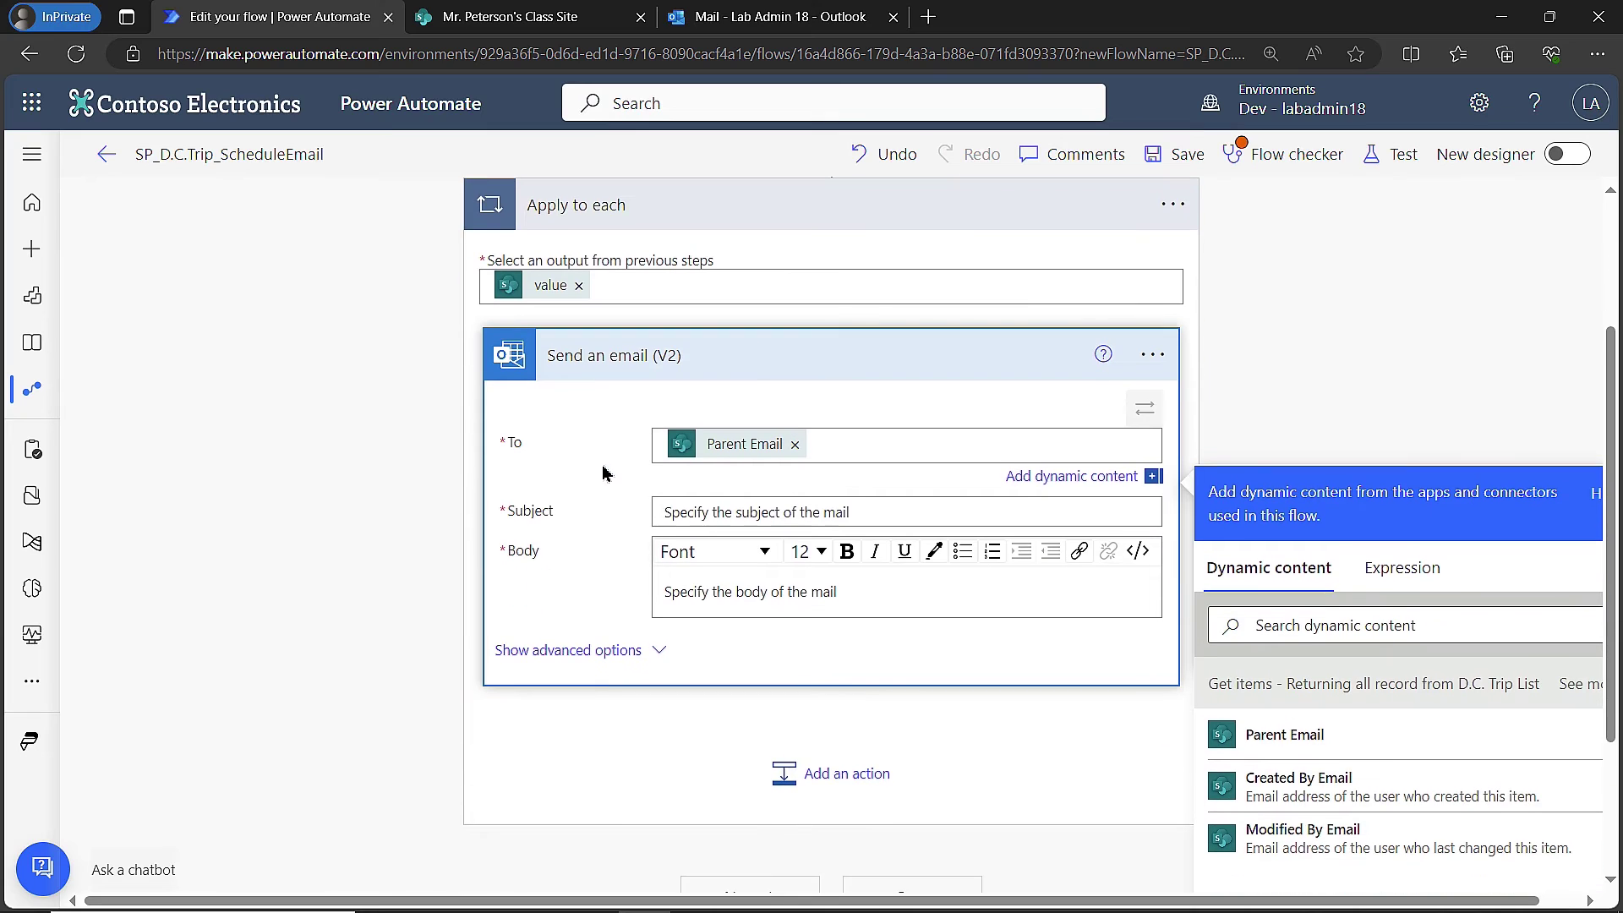
click(772, 514)
text(WE)
key(BackSpace)
text(eekly Reminder of )
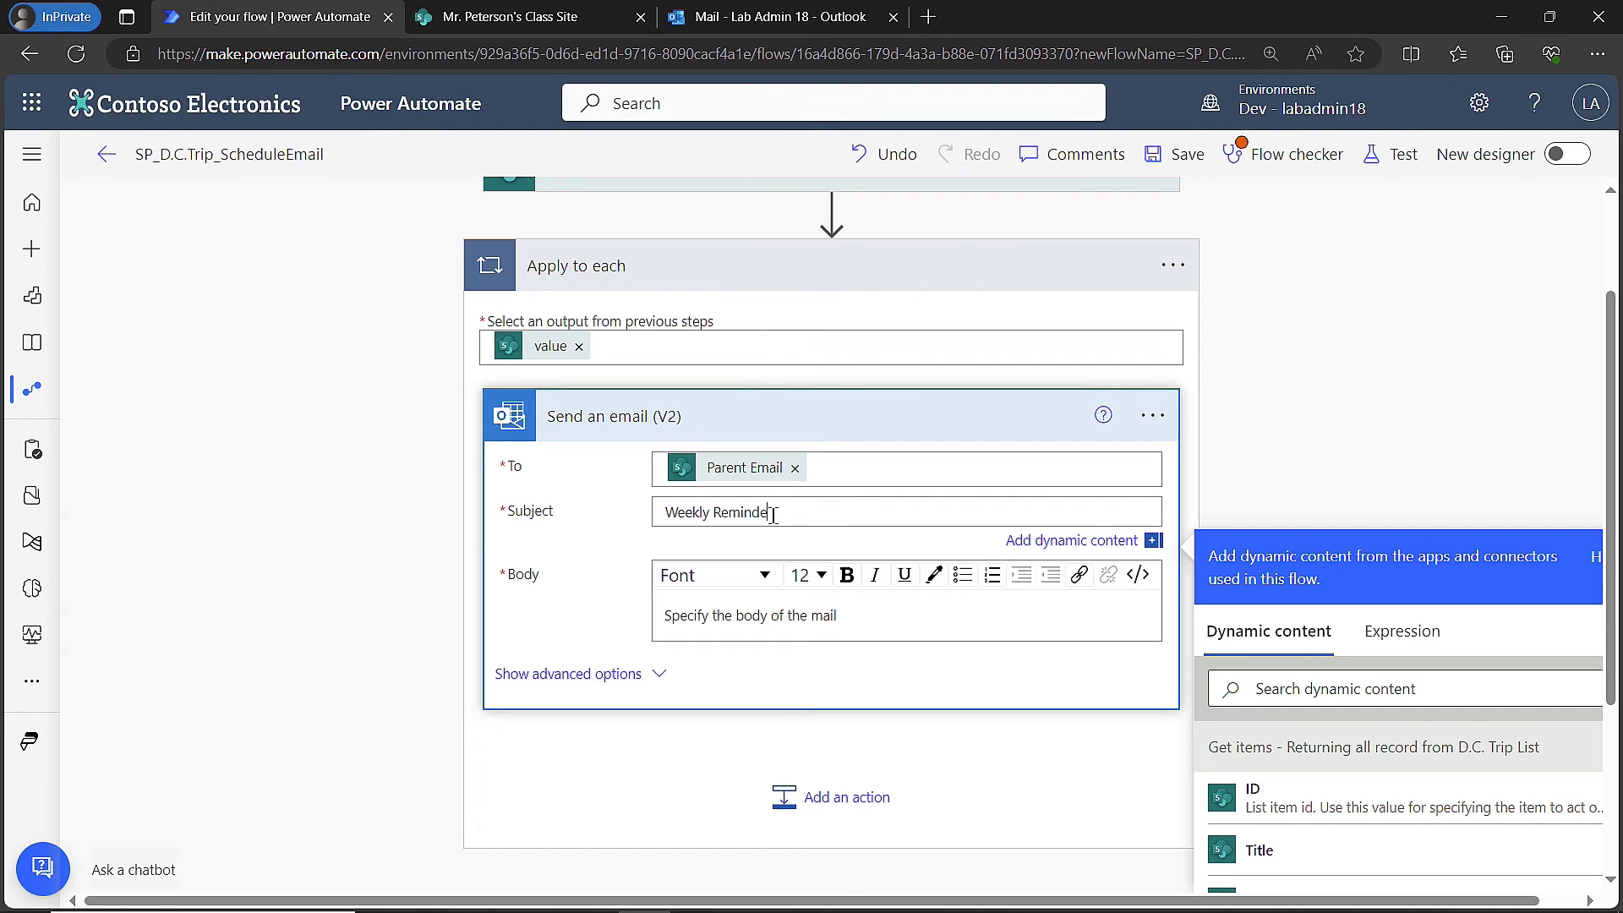
text(your D.C. Trip Finances)
scroll(773, 515, down, 1)
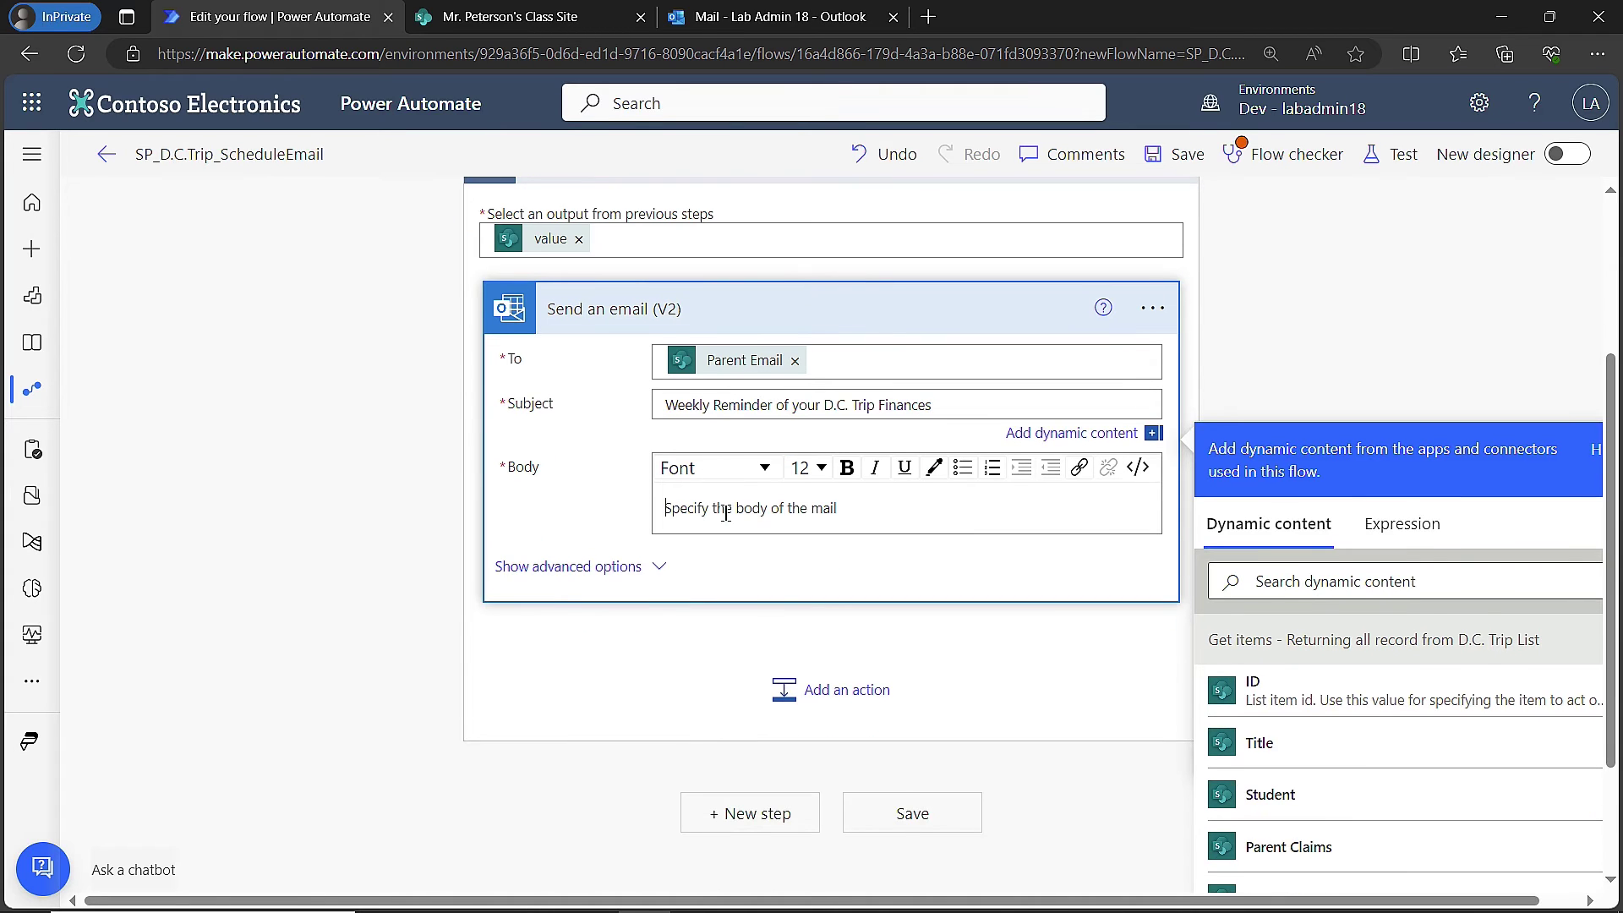
- Begin the email body with 'Dear', the parent's DisplayName dynamic value and a comma
click(805, 504)
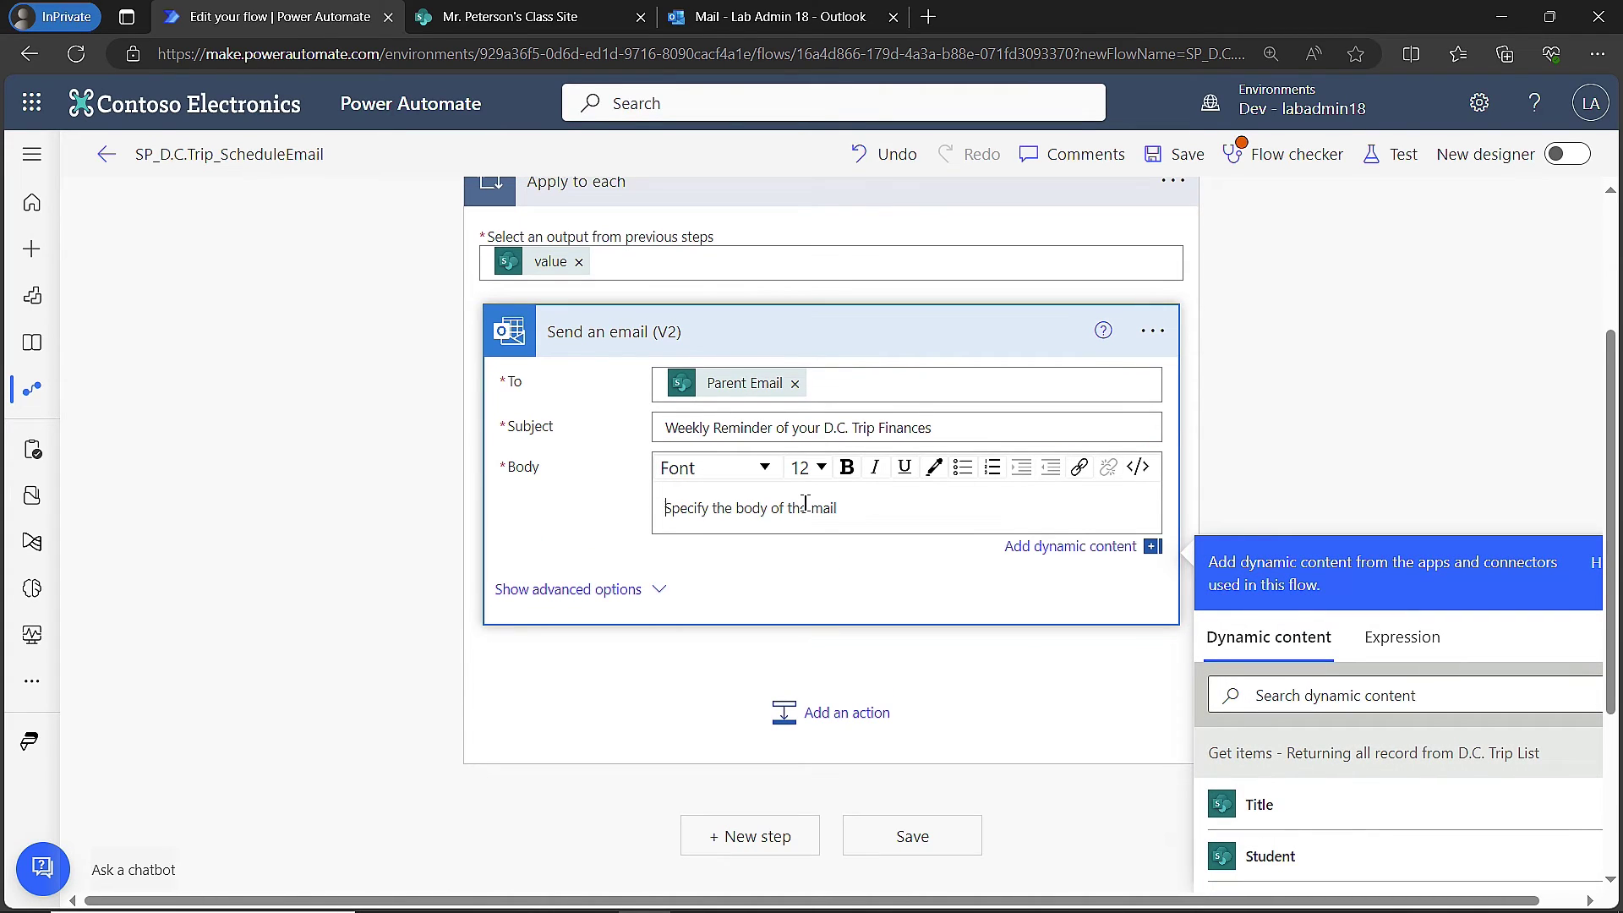
text(Dear)
click(1350, 693)
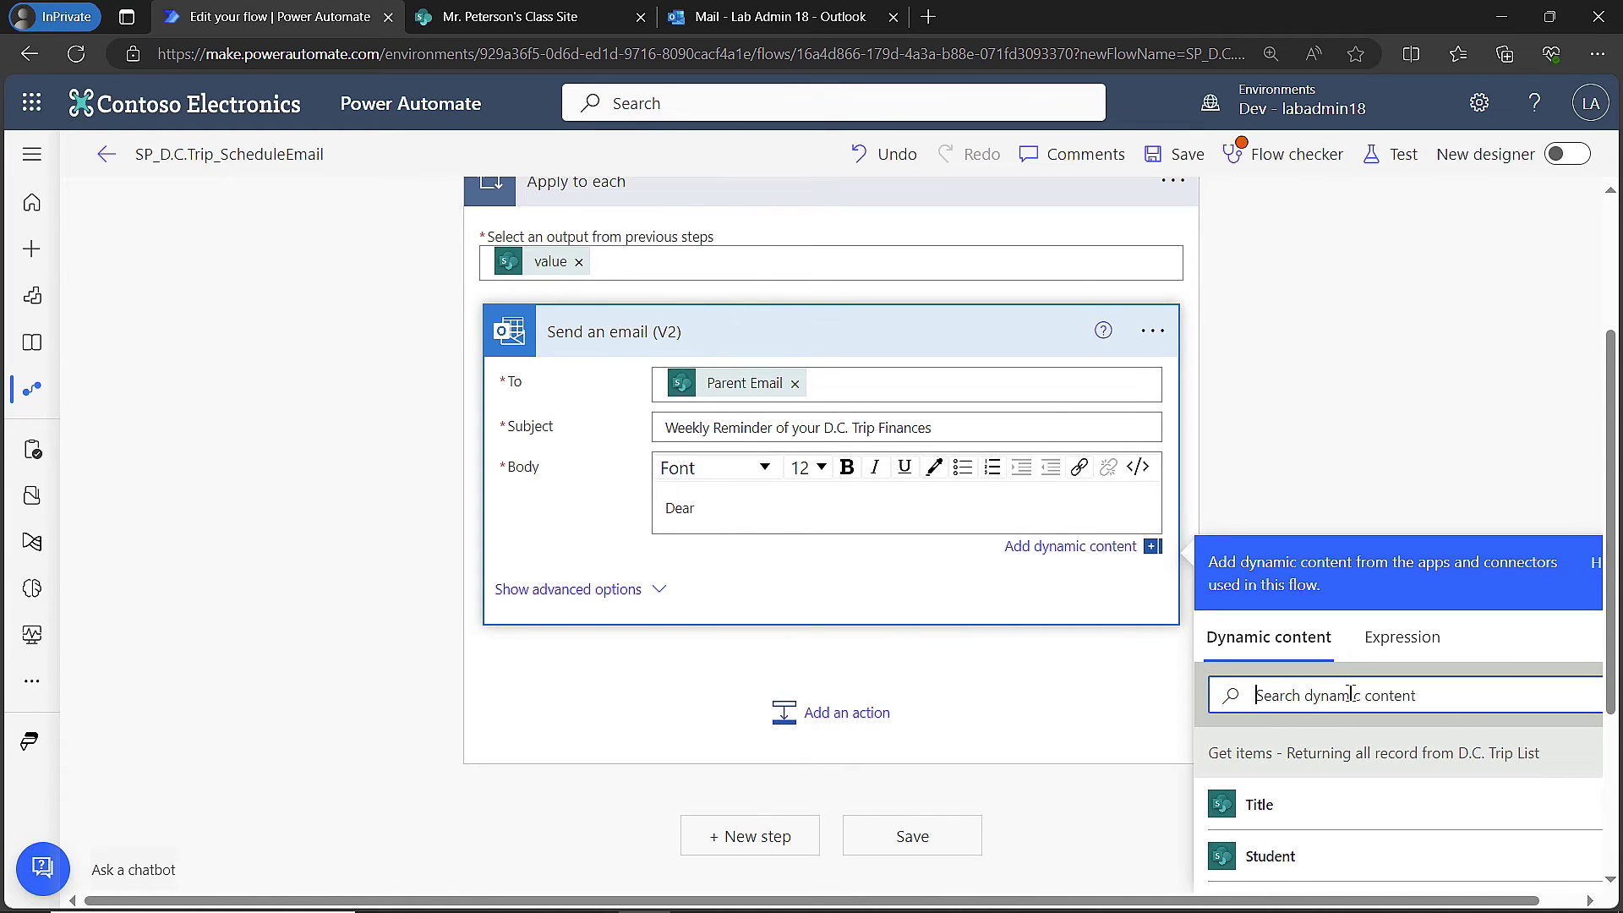
text(parent)
scroll(1344, 503, down, 1)
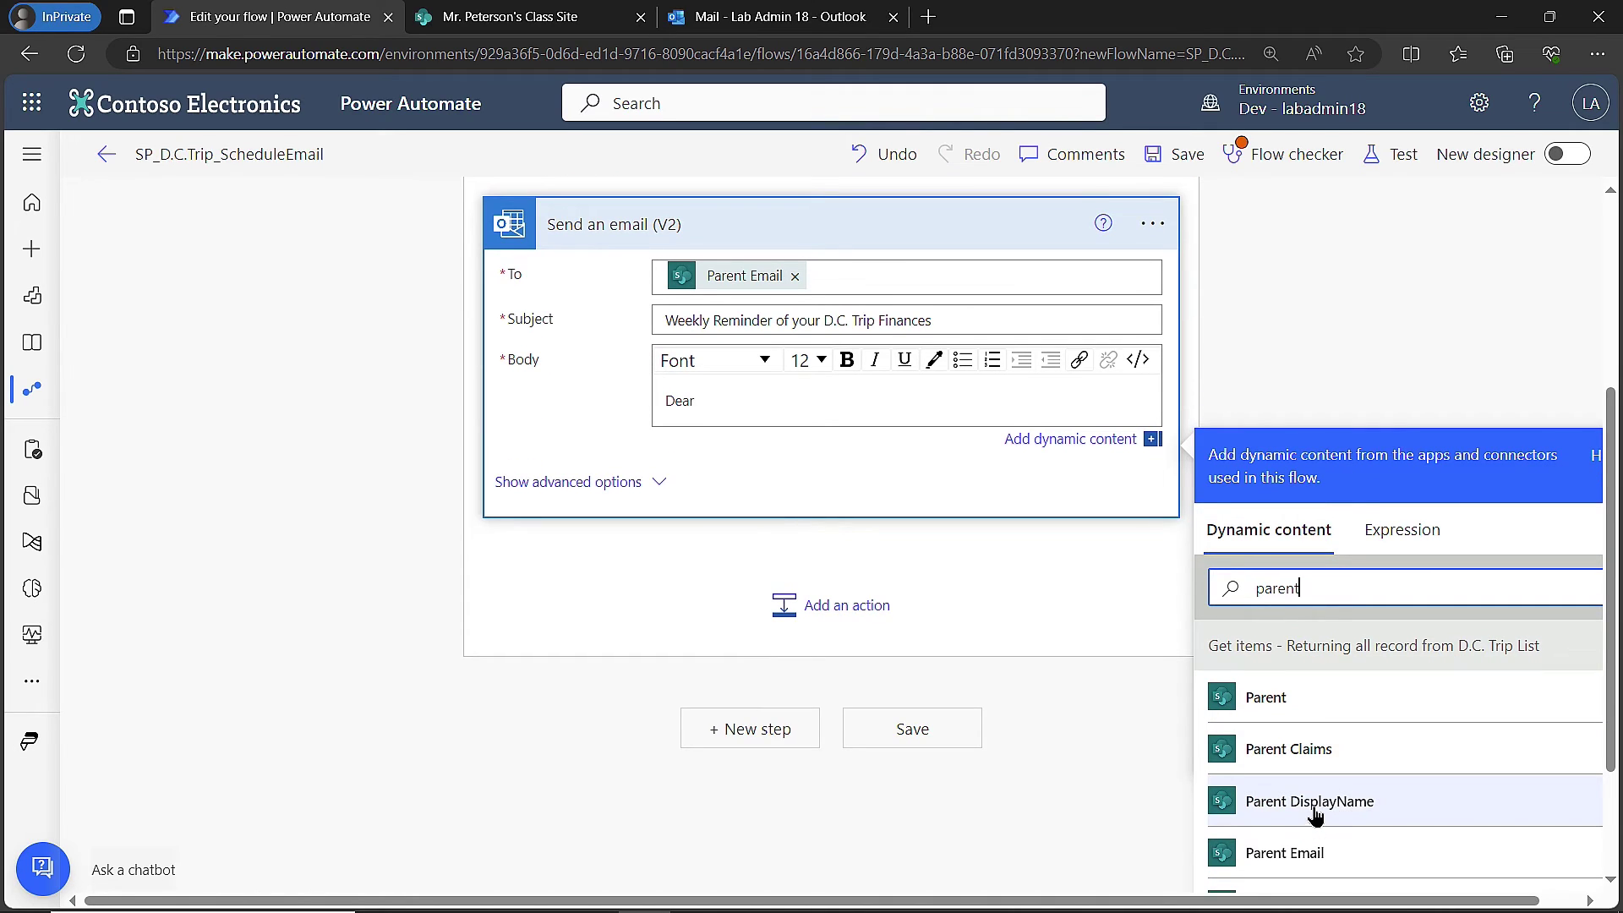
click(1308, 802)
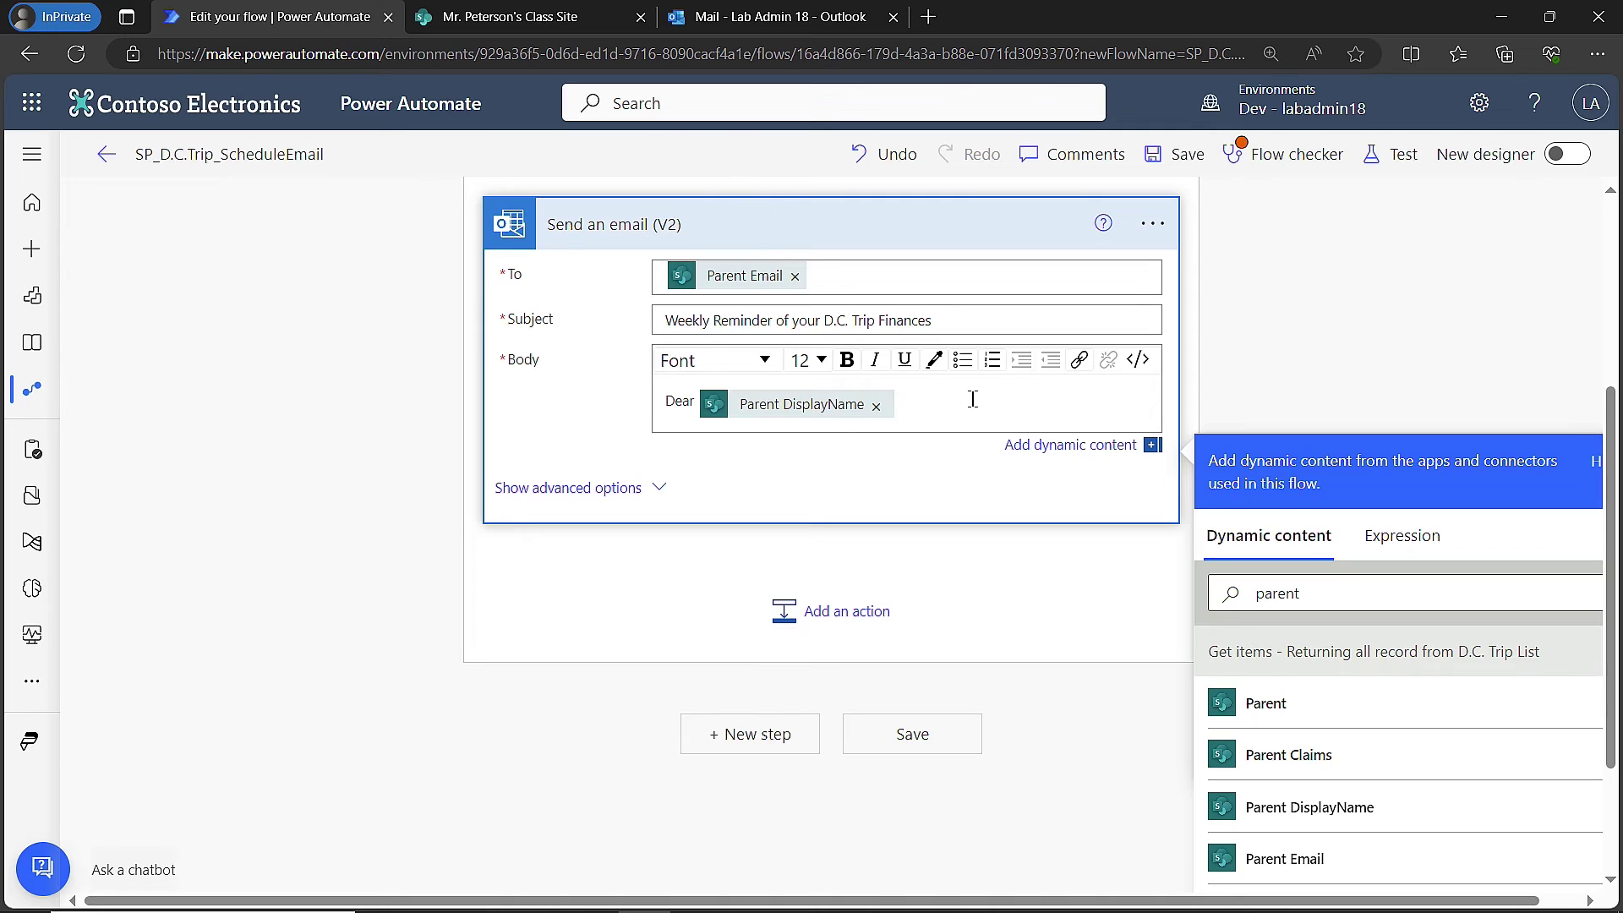
text(,)
- On a new line below the greeting, write 'Your total payments amount to'
key(Return)
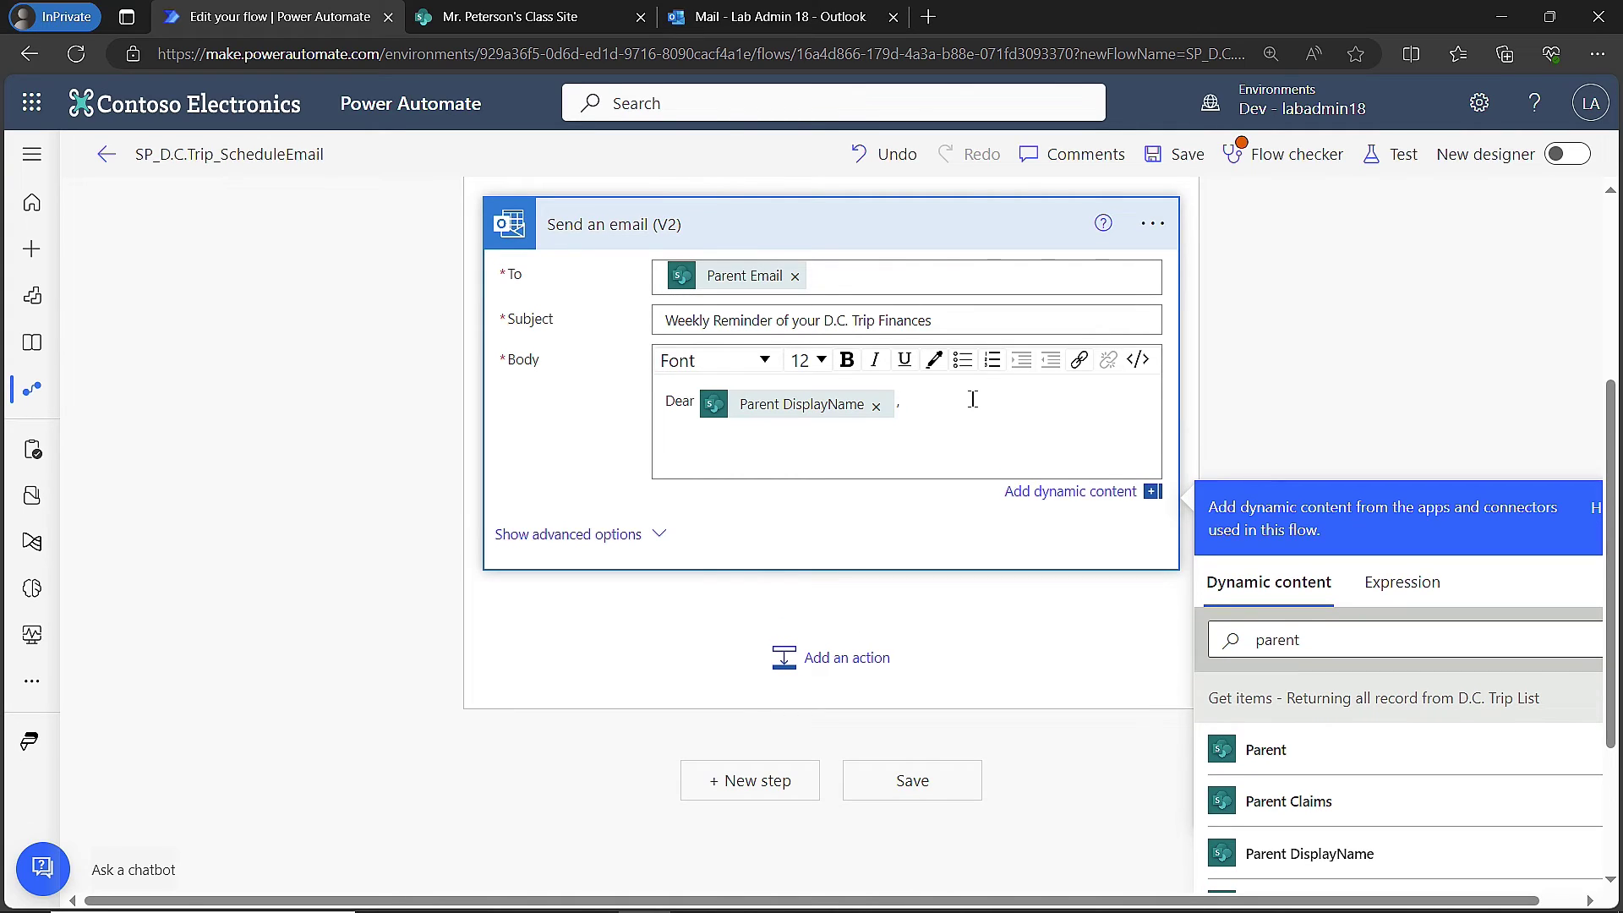
text(Your total payments amount to)
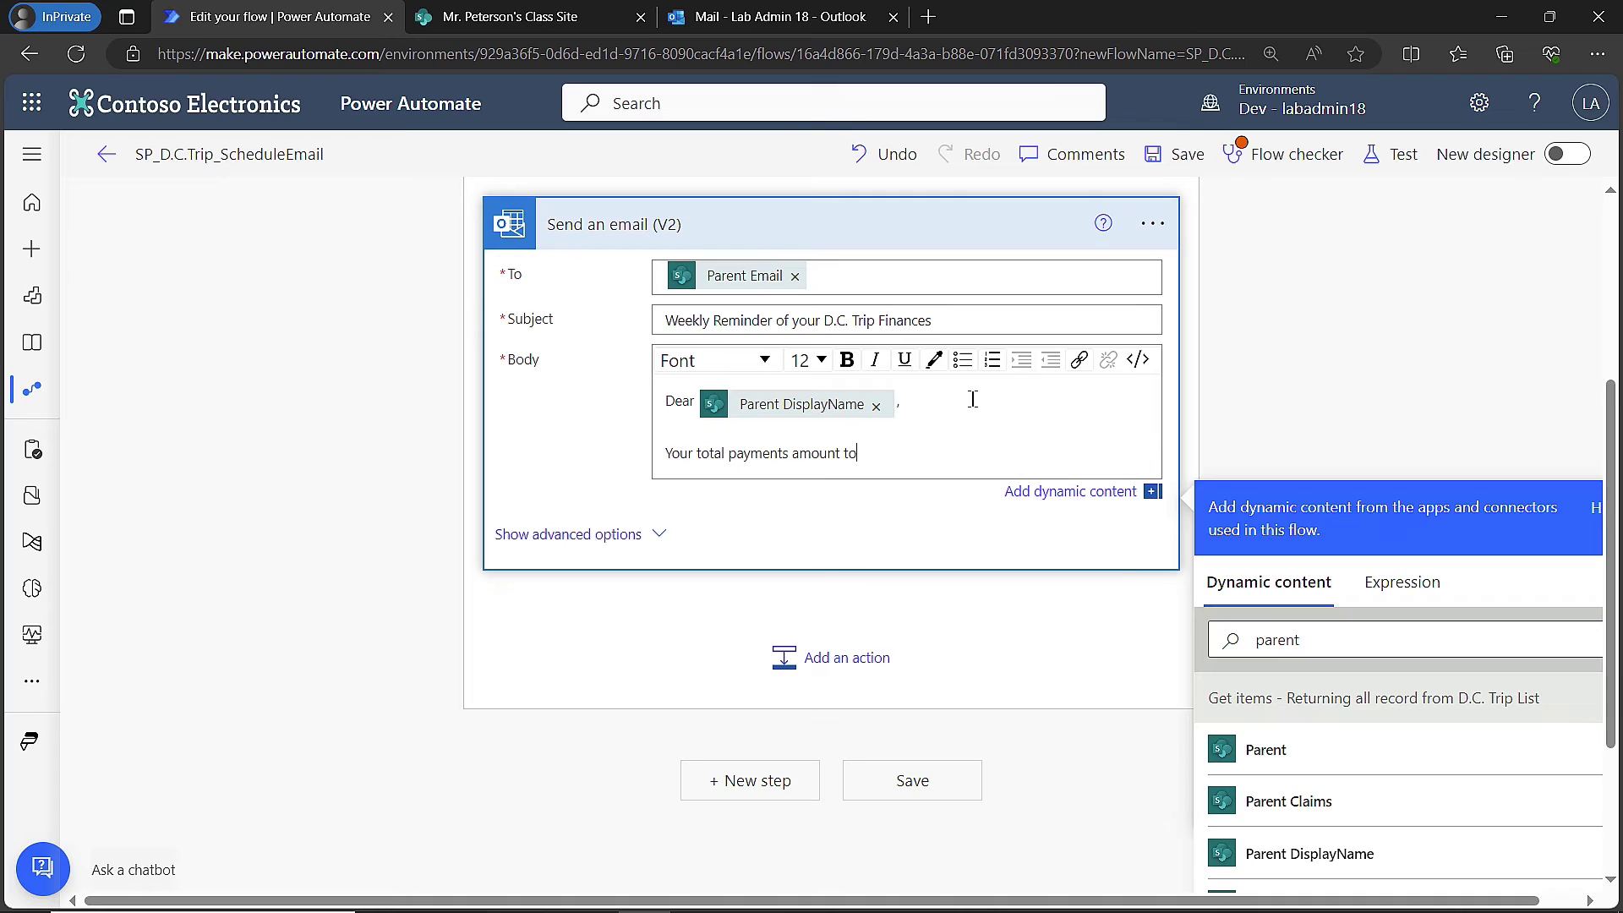
- Insert the Amount Paid field, followed by 'for the total cost of the trip which is'
click(1318, 644)
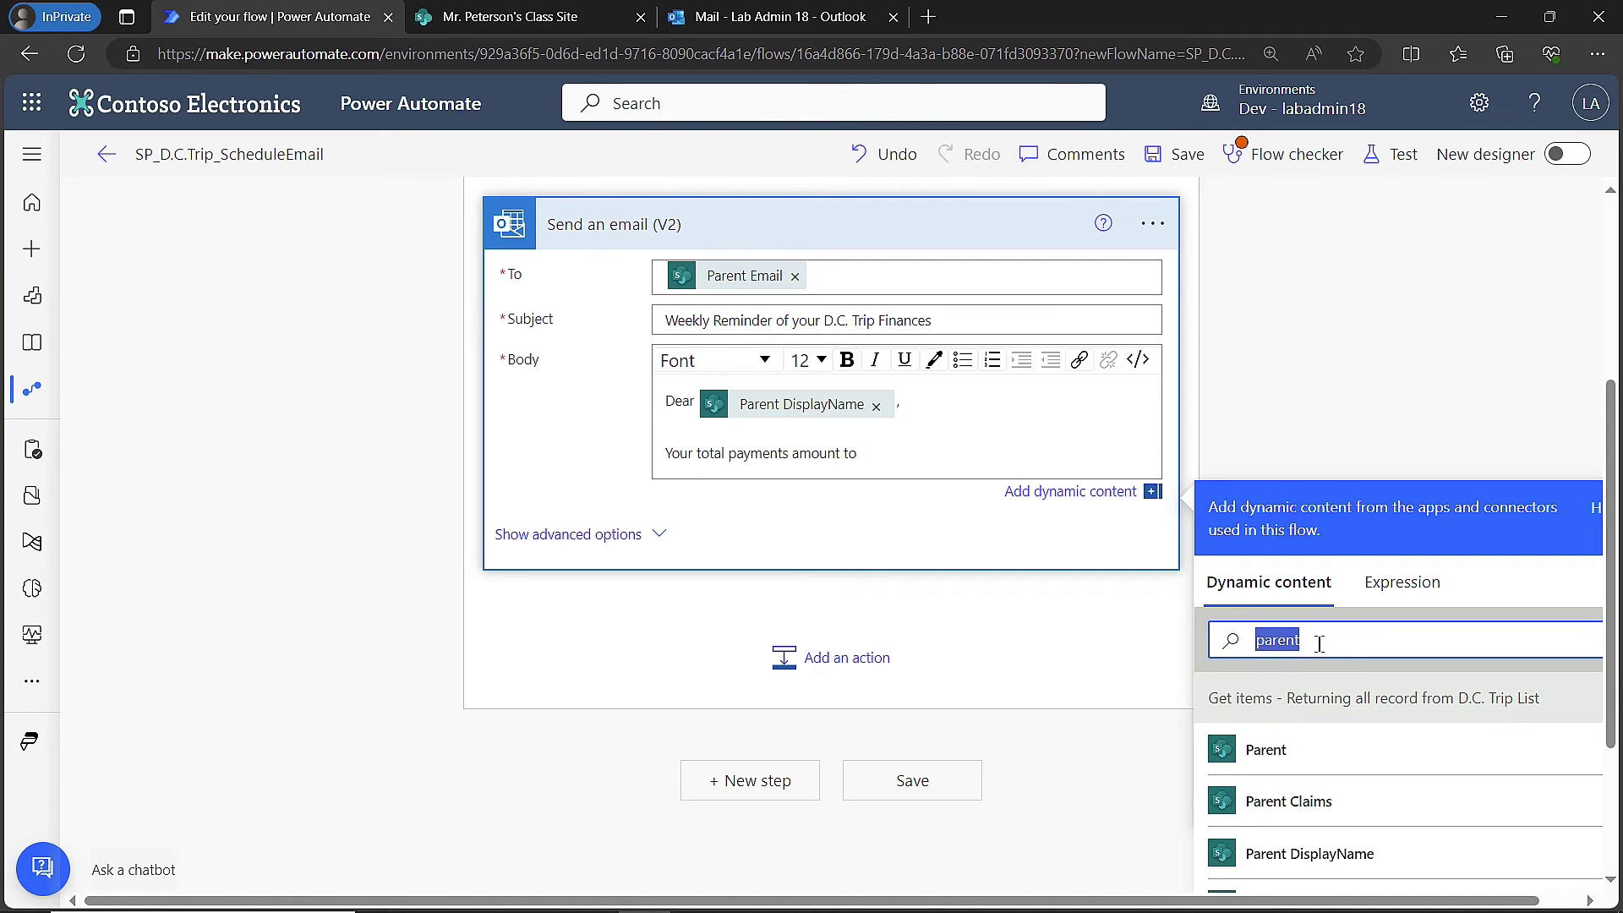
text(amount)
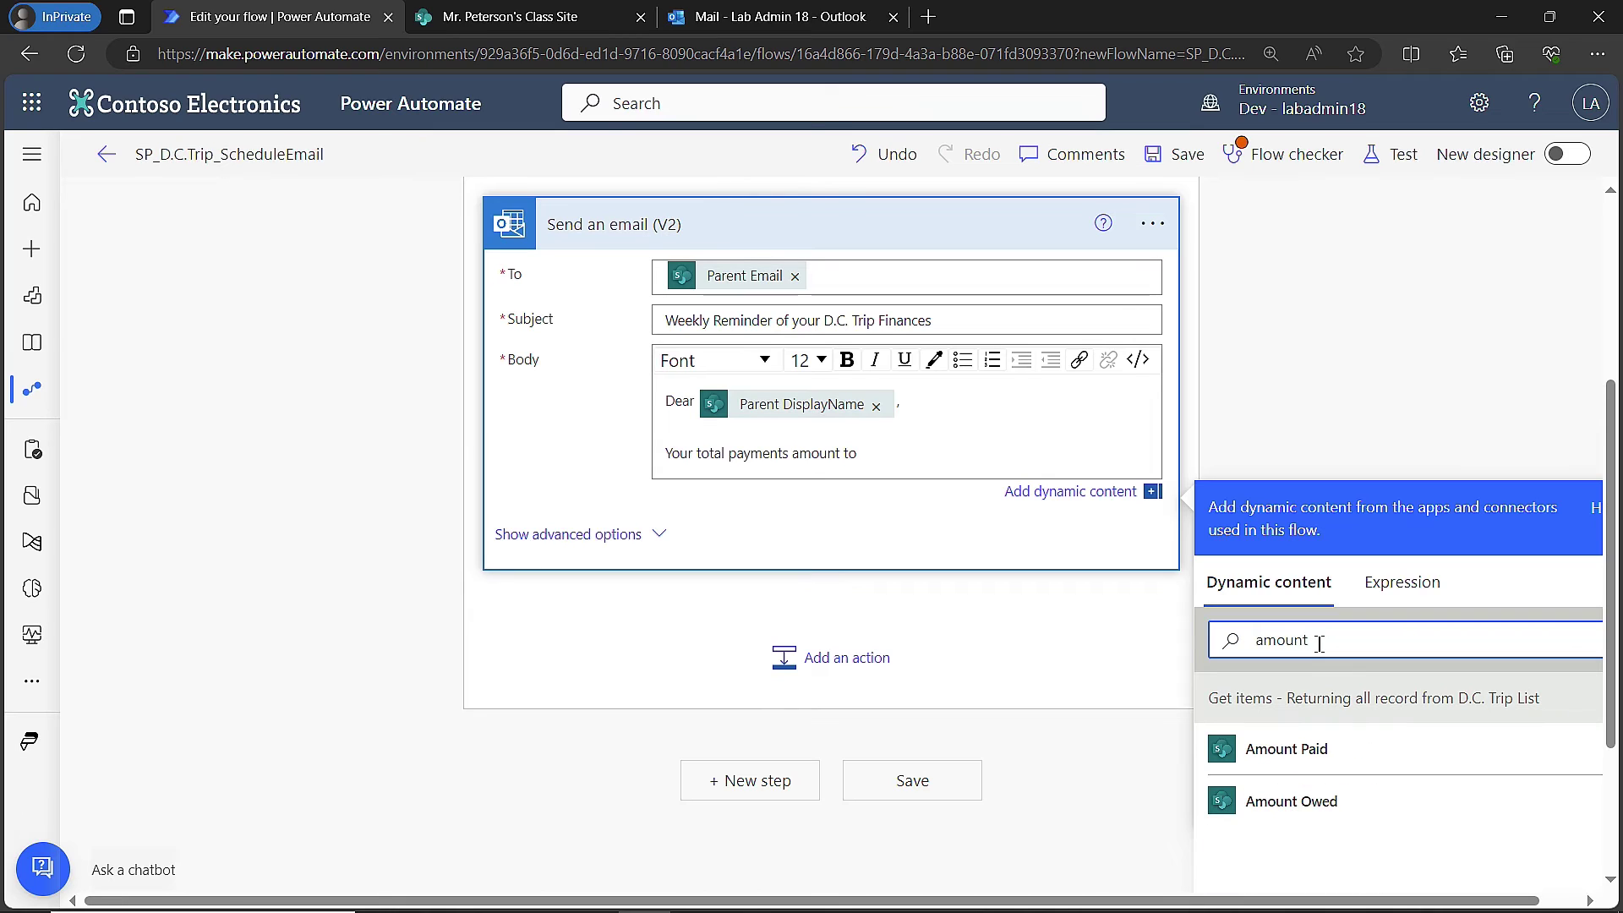
click(1302, 752)
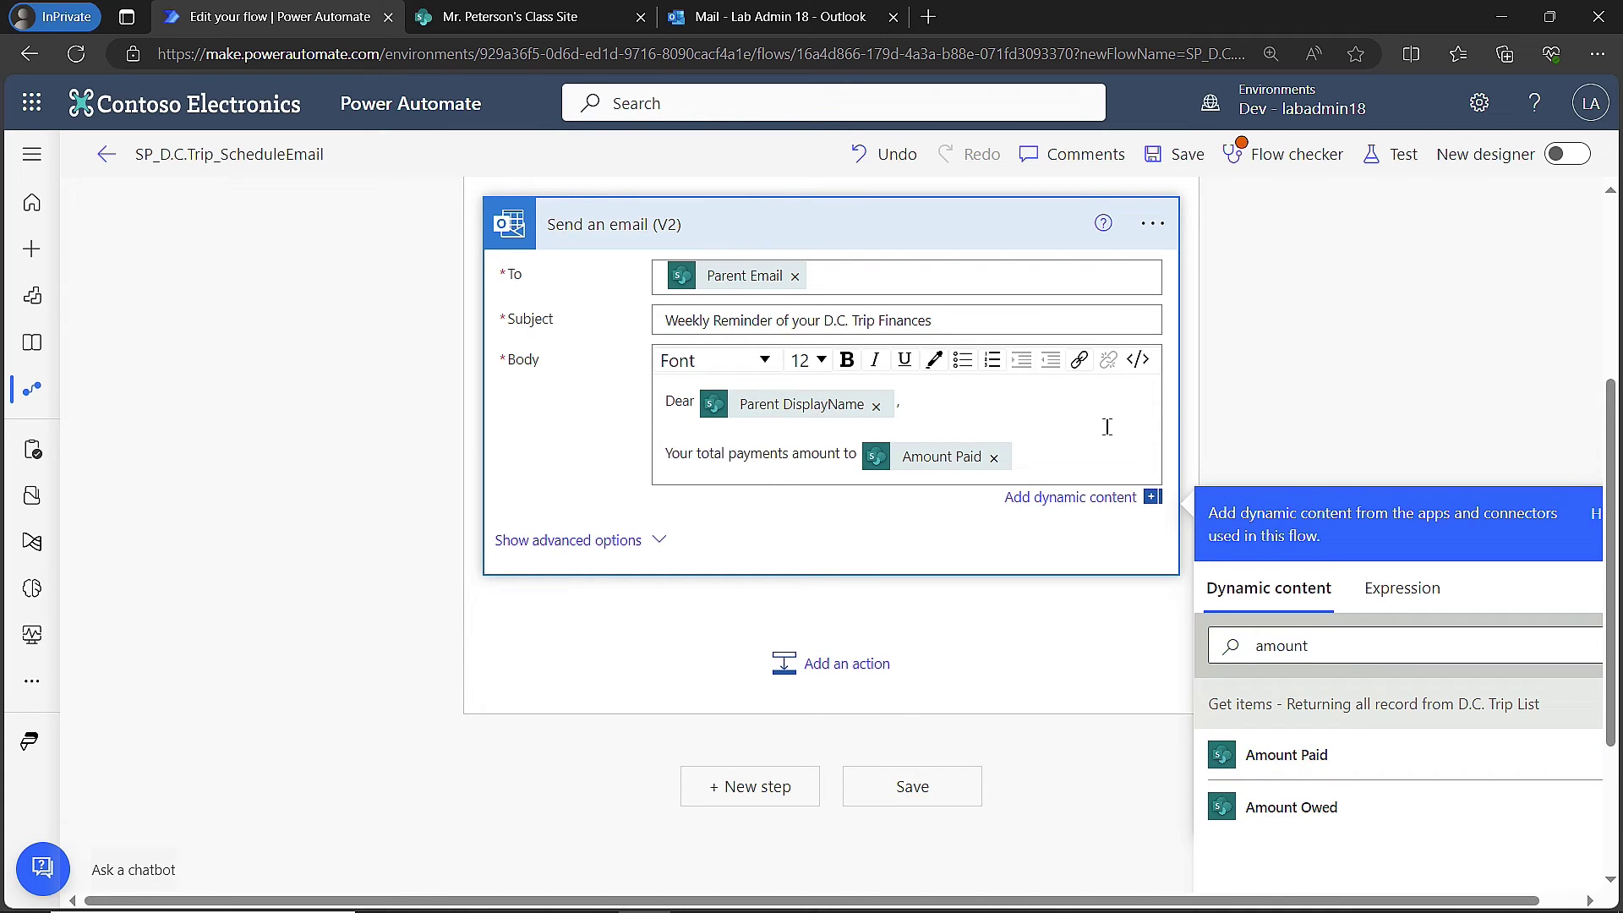
text(for the total cost of the trip )
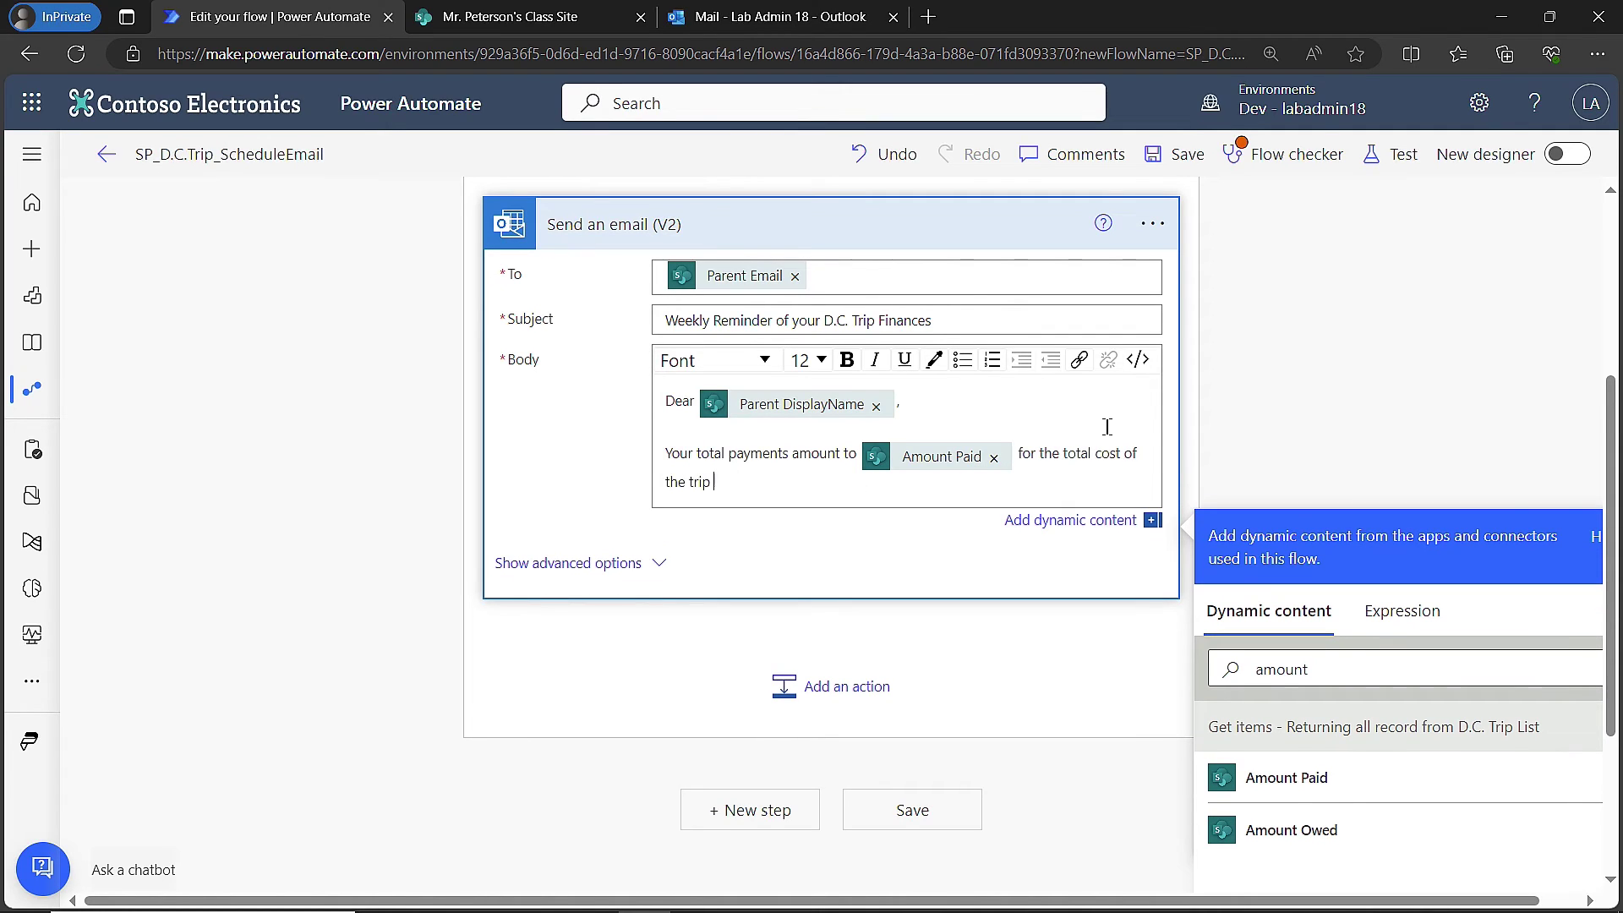
text(which is)
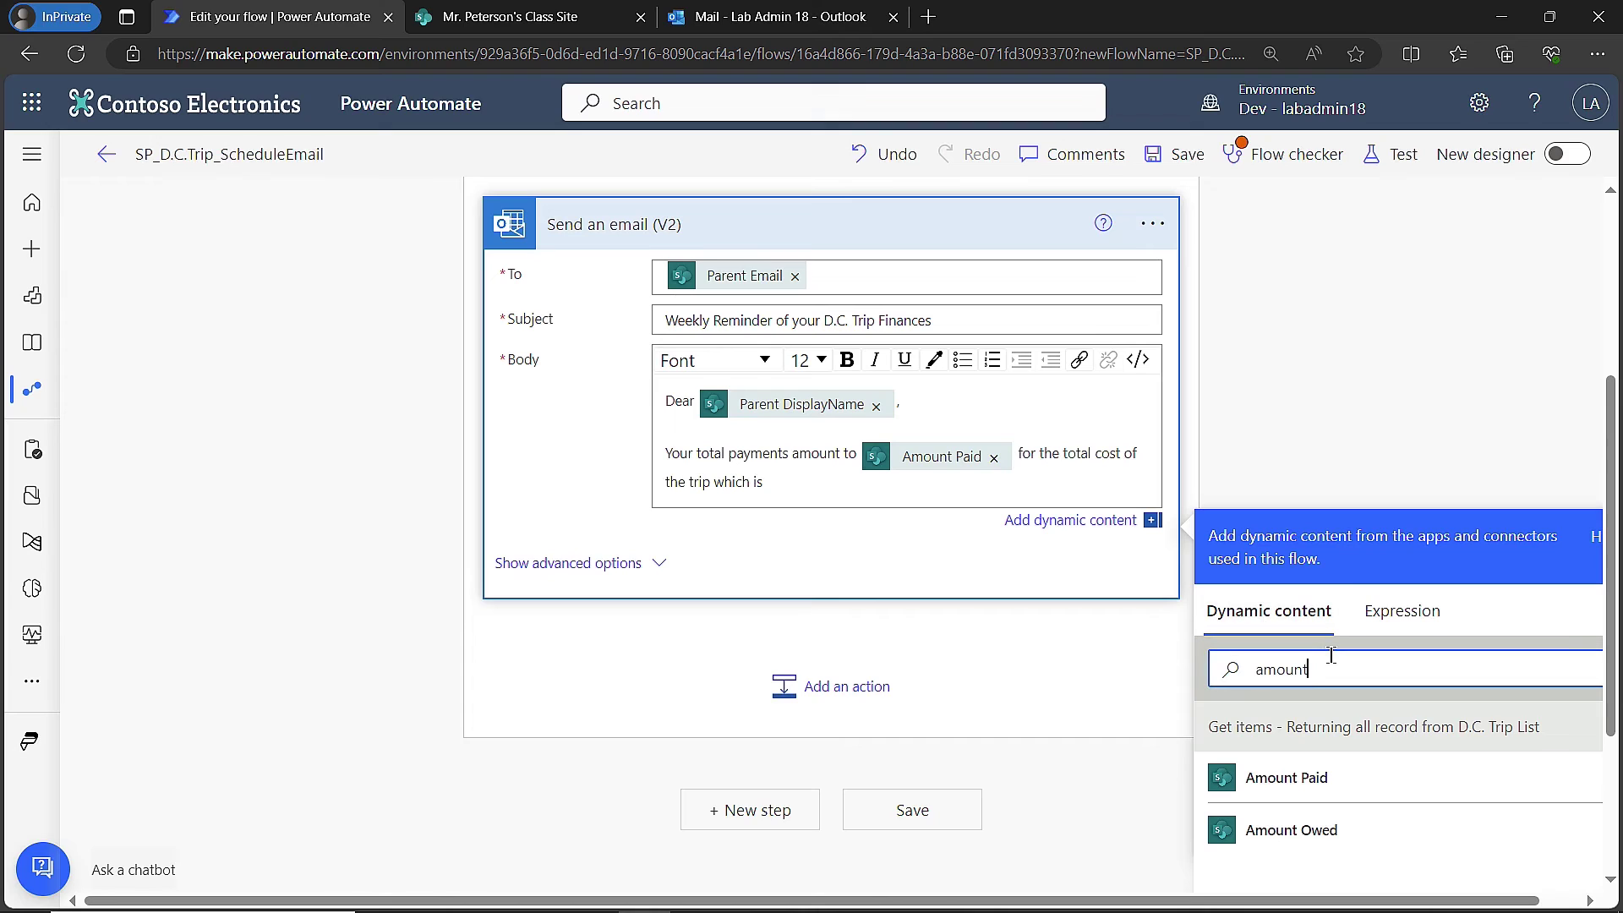
- Add Cost Of Trip, then ', this means you still owe' and Amount Owed with a period
double_click(1331, 655)
text(total)
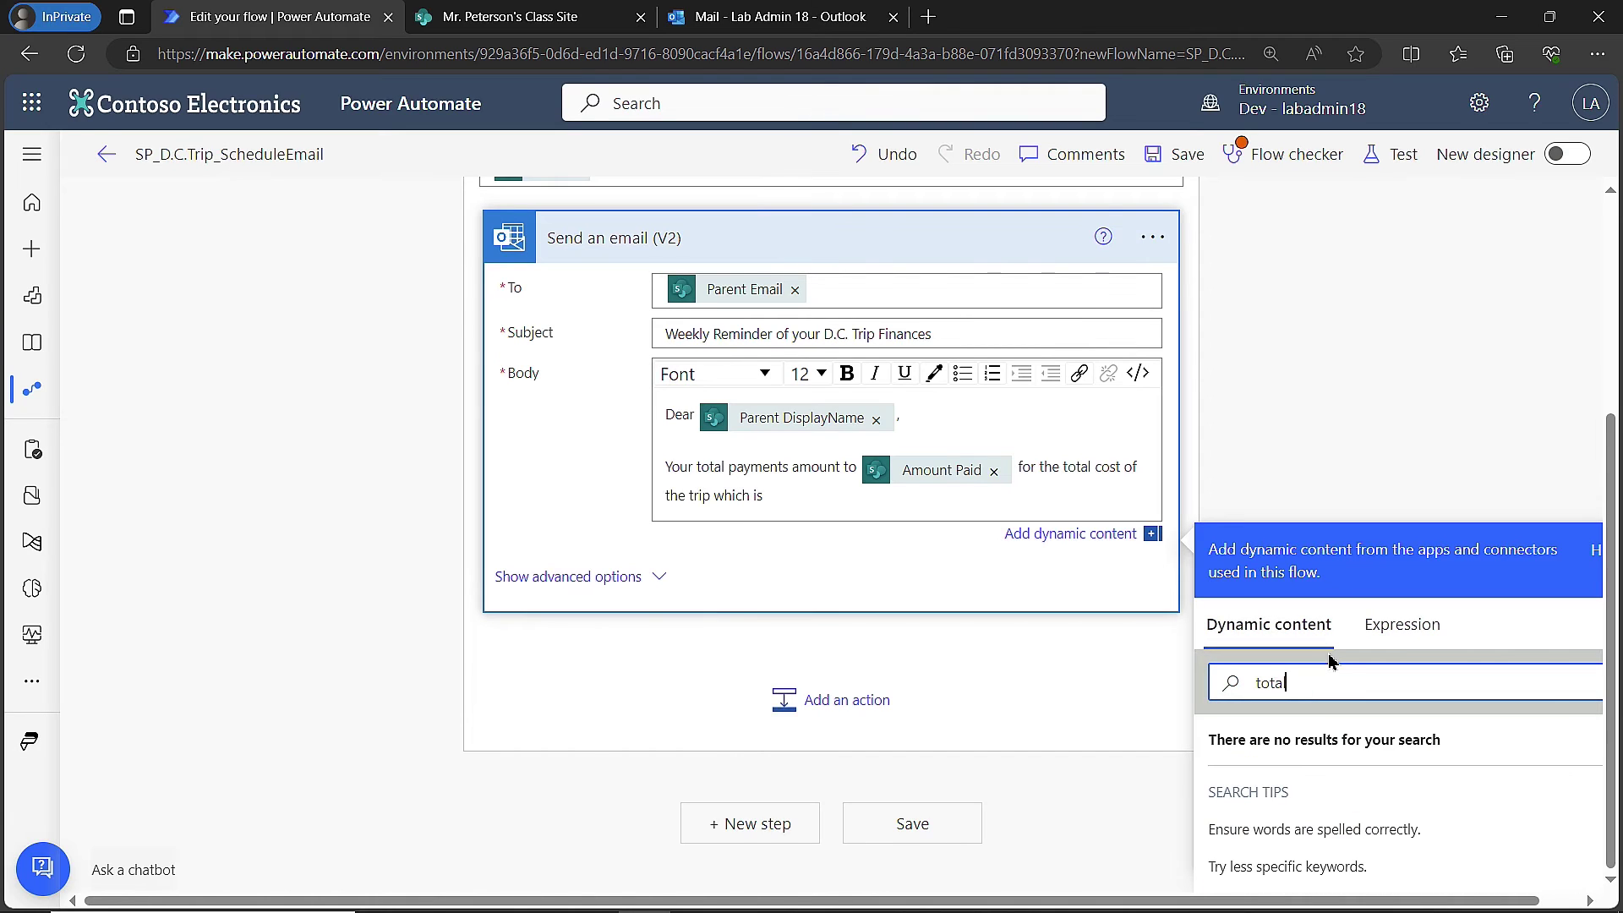
key(BackSpace)
key(BackSpace)
key(BackSpace)
key(BackSpace)
text(cost)
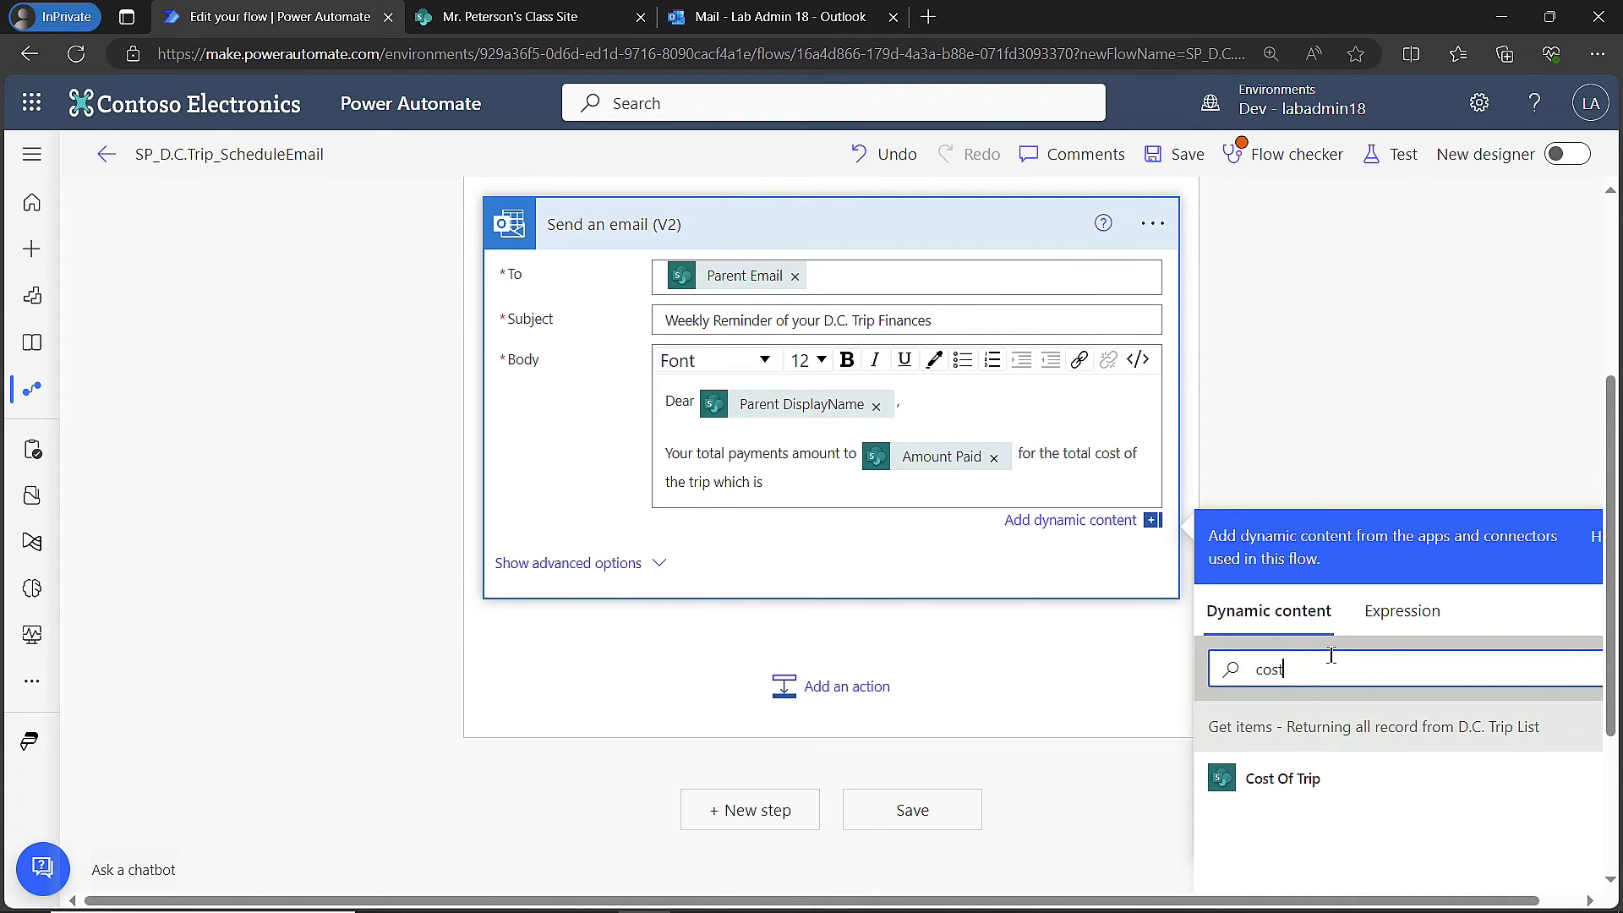
click(1302, 783)
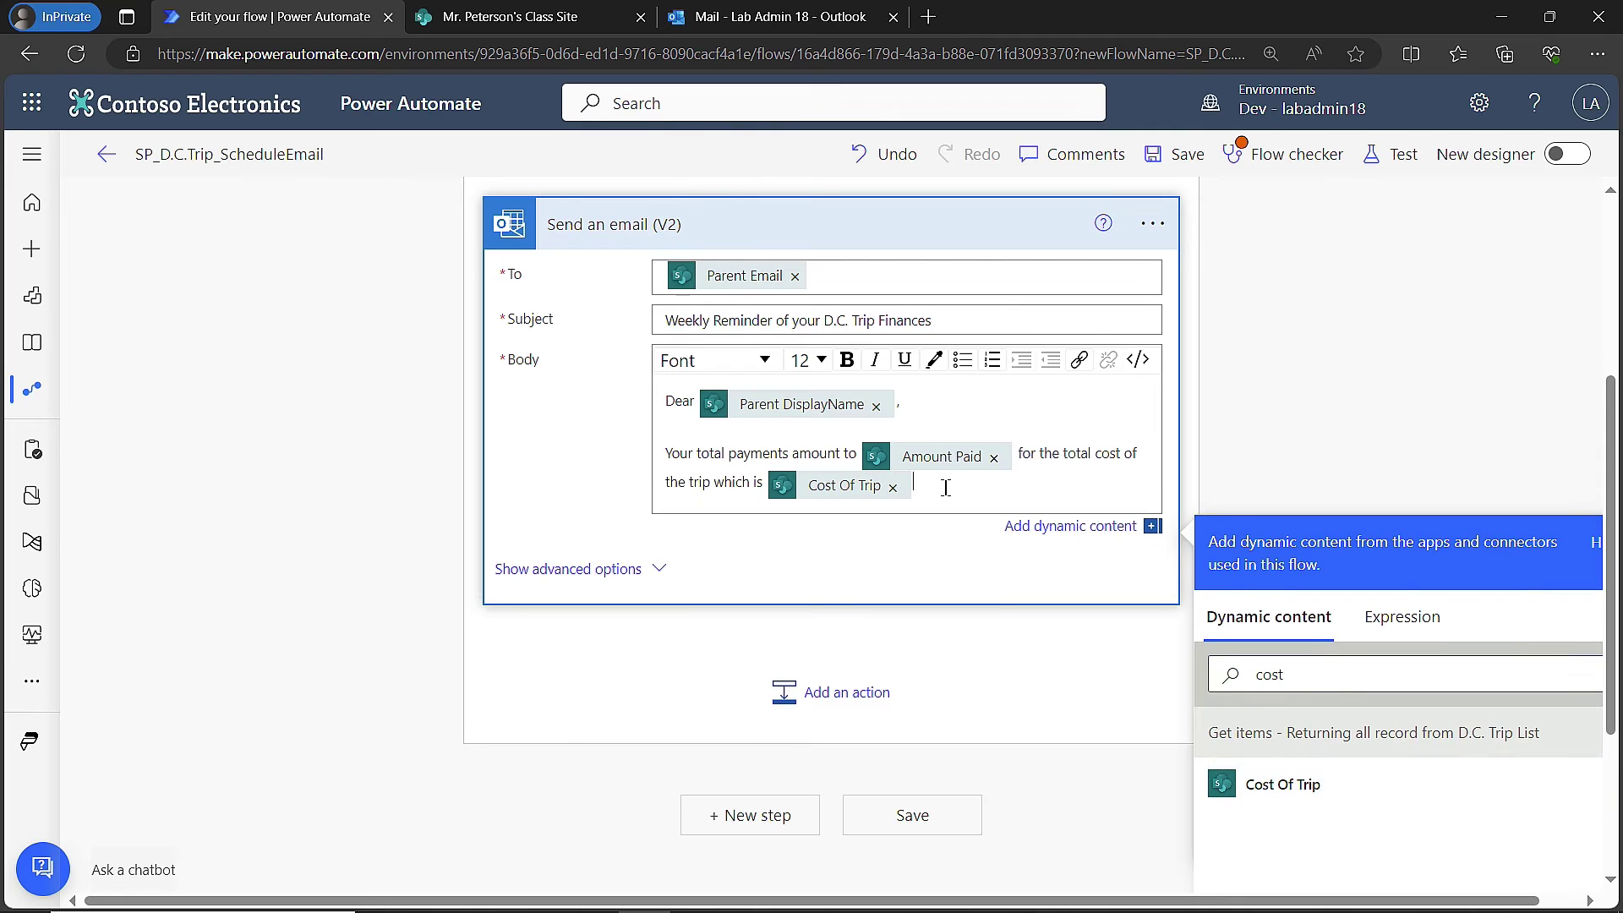
text(, this means you still owe)
double_click(1339, 677)
text(owe)
click(1267, 784)
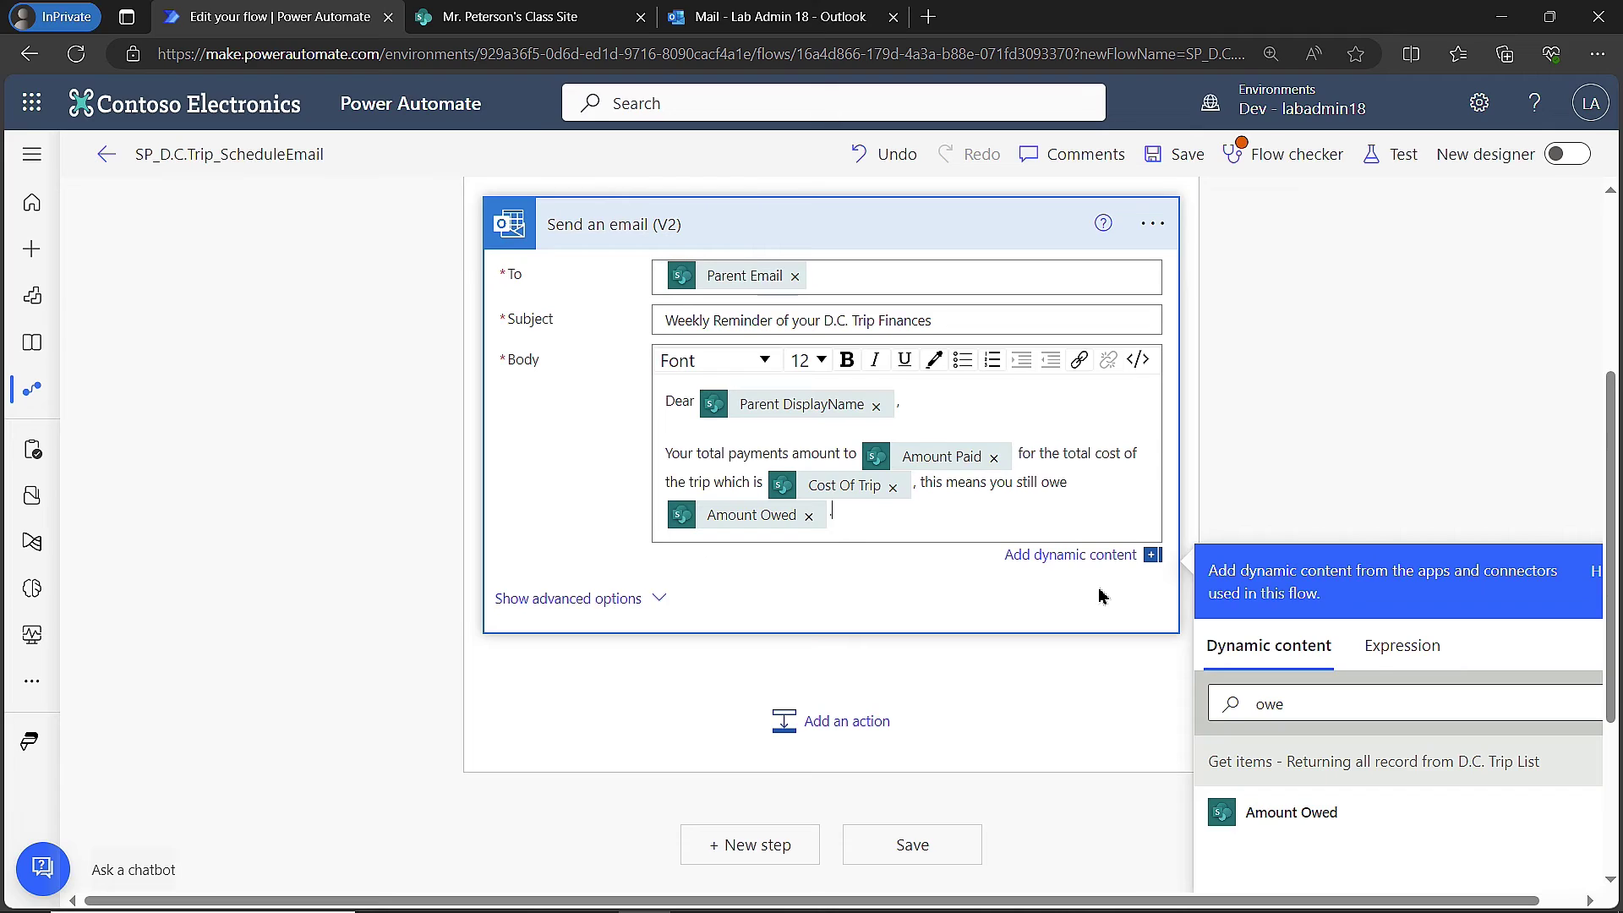
text(.)
- Add the closing line 'If you have questions please let me know' and insert 'as of this email' after payments
key(Return)
text(IF yo)
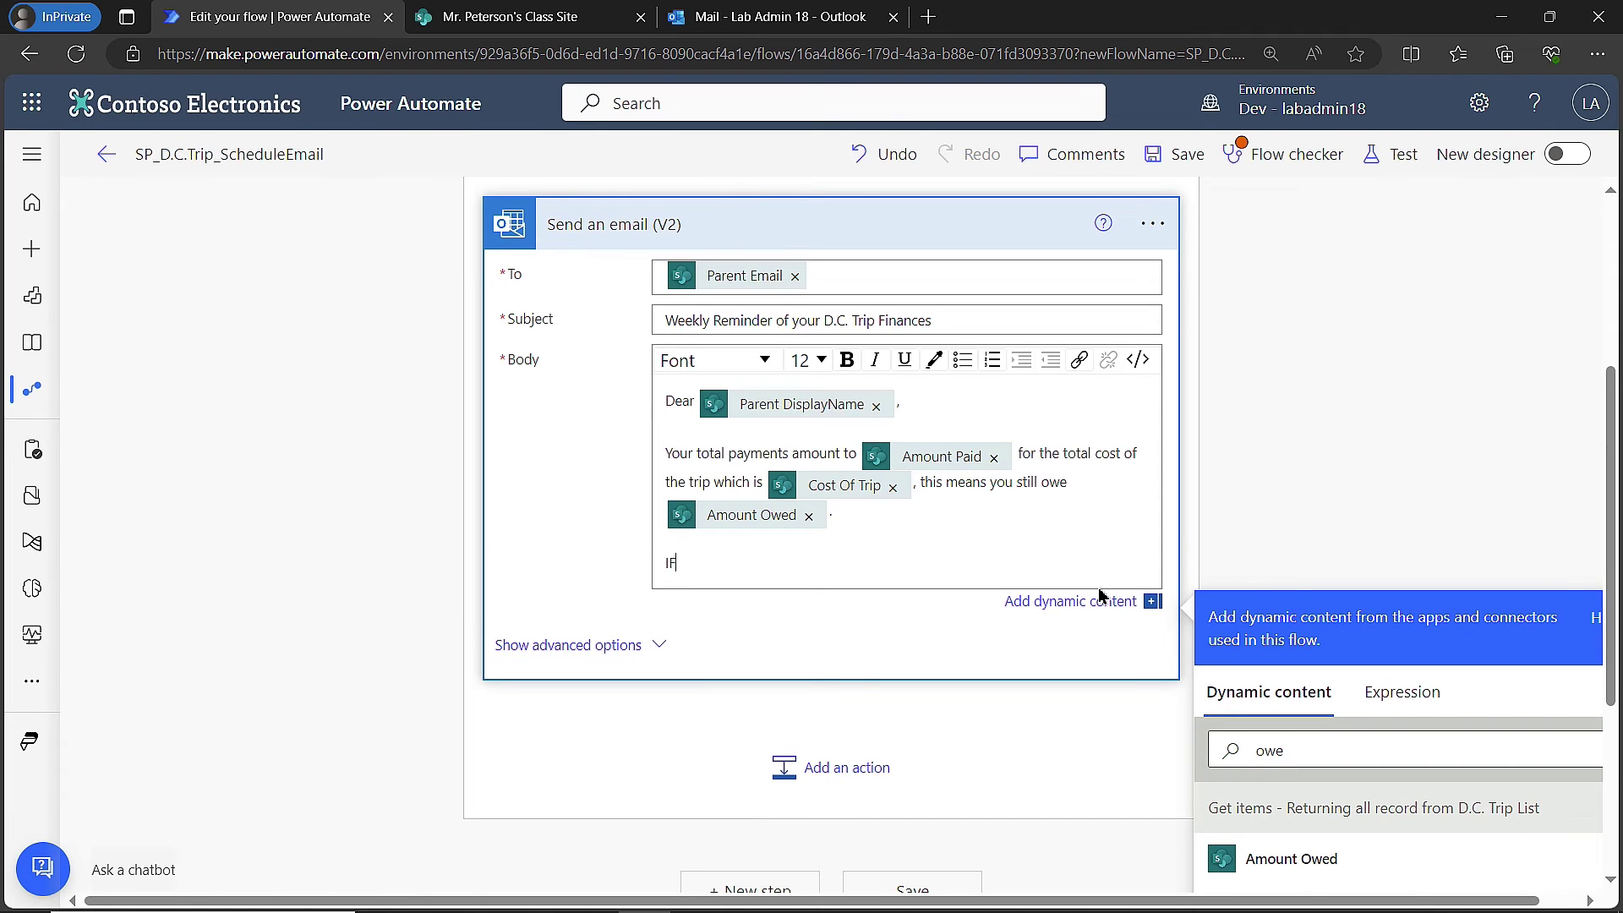
key(BackSpace)
text(f you have questions please let me know.)
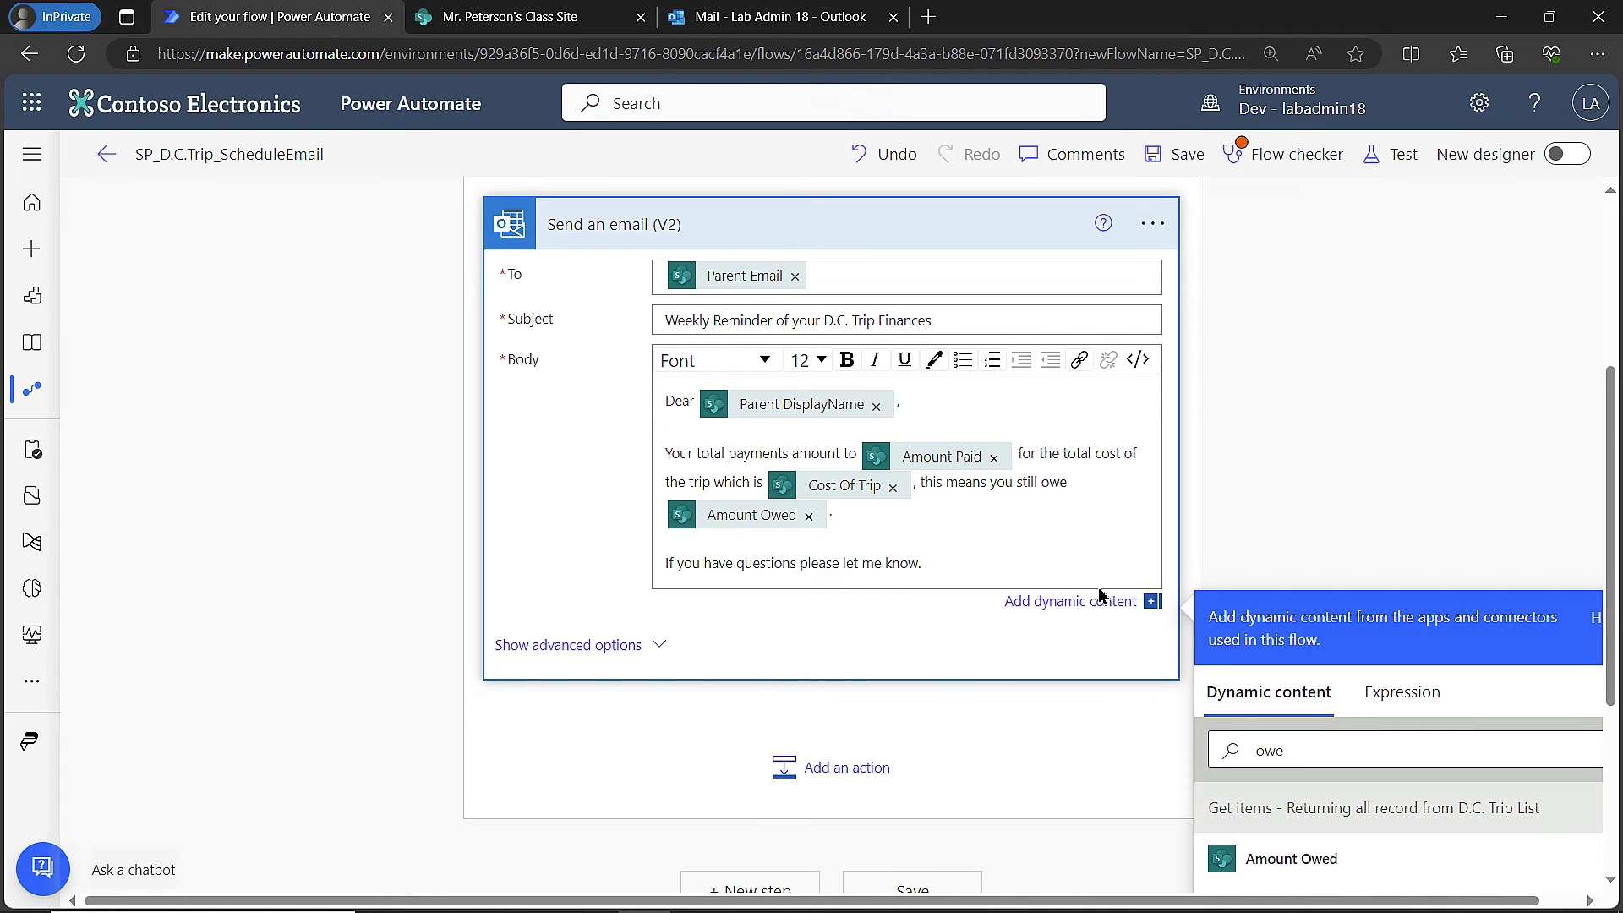
click(788, 453)
text(as of this email)
text(l)
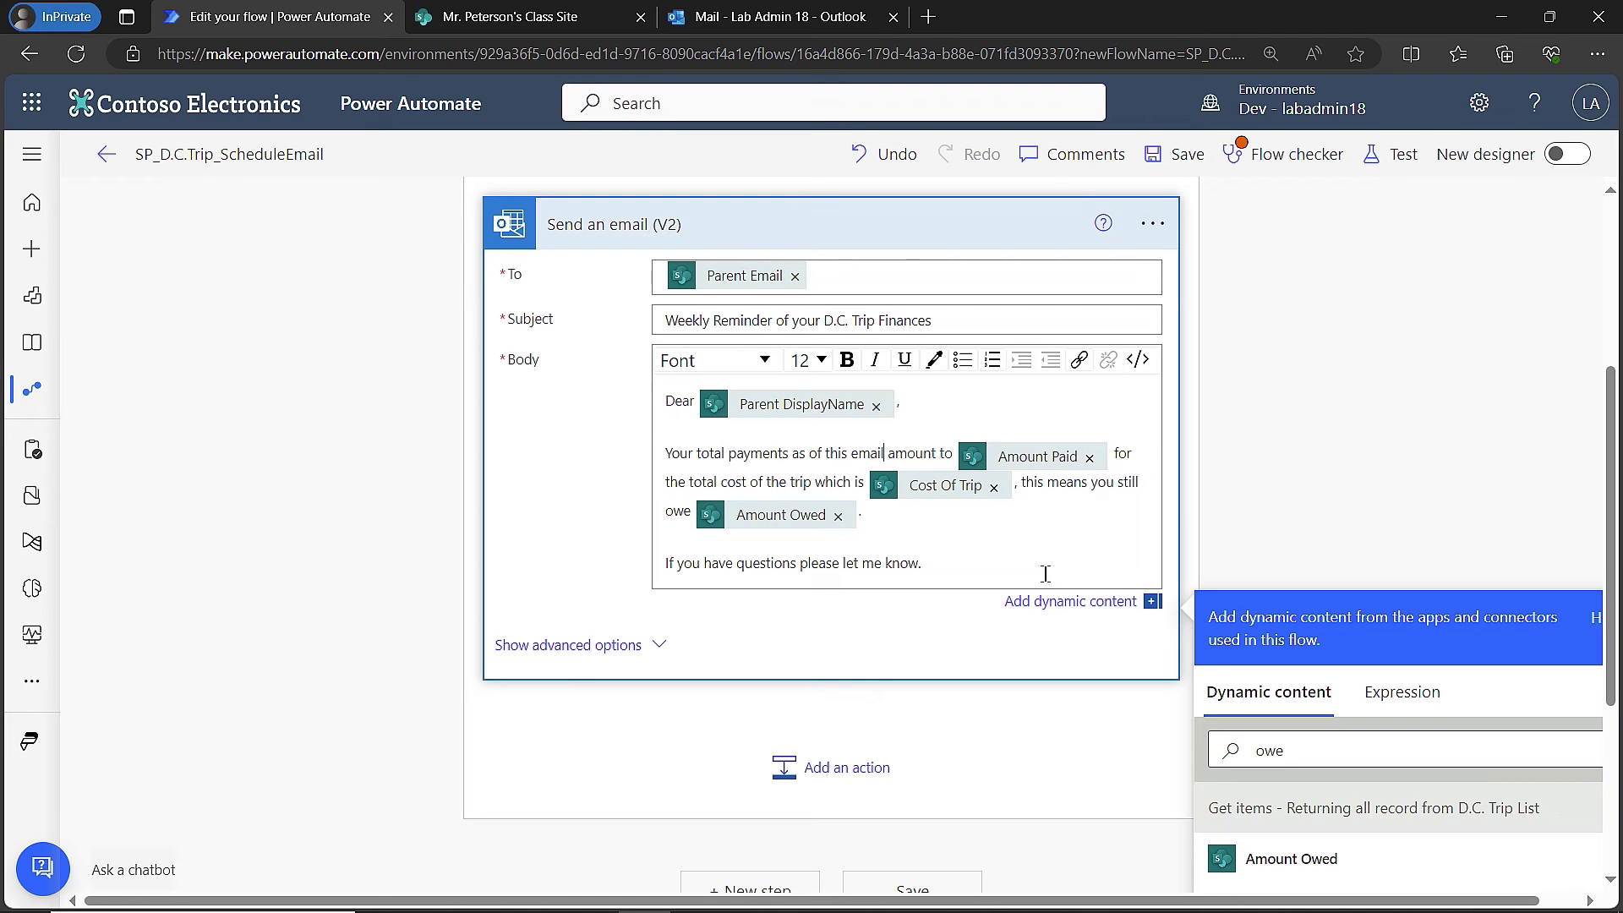
- Save the flow, dismiss the Flow checker pane, and bring up the Test Flow options
click(1185, 161)
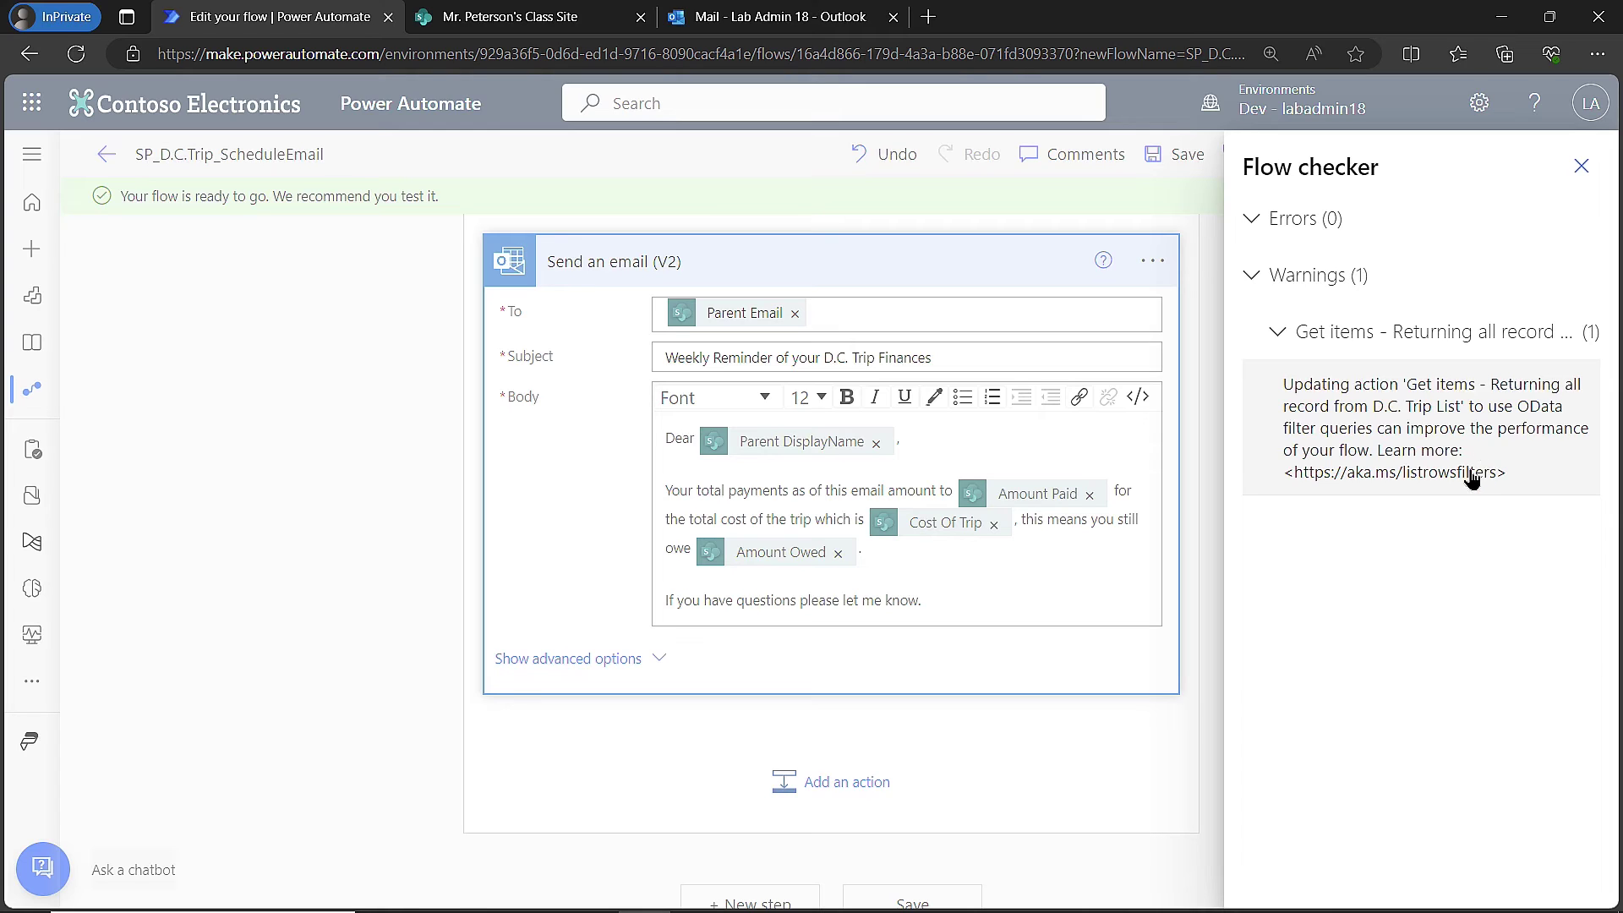
click(1581, 170)
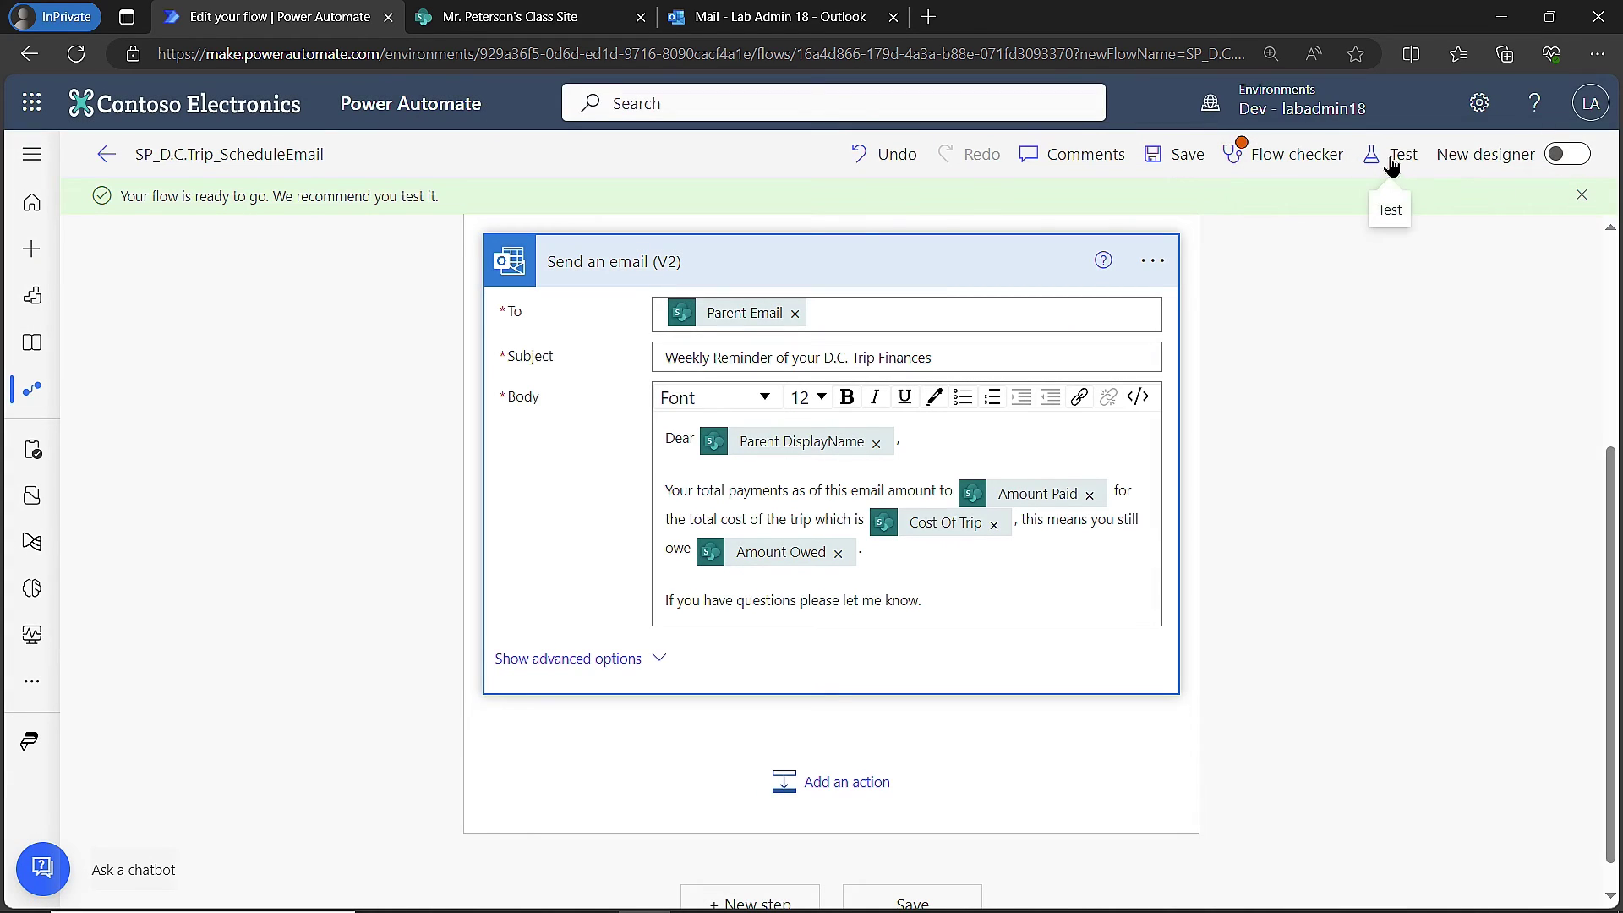
click(1392, 165)
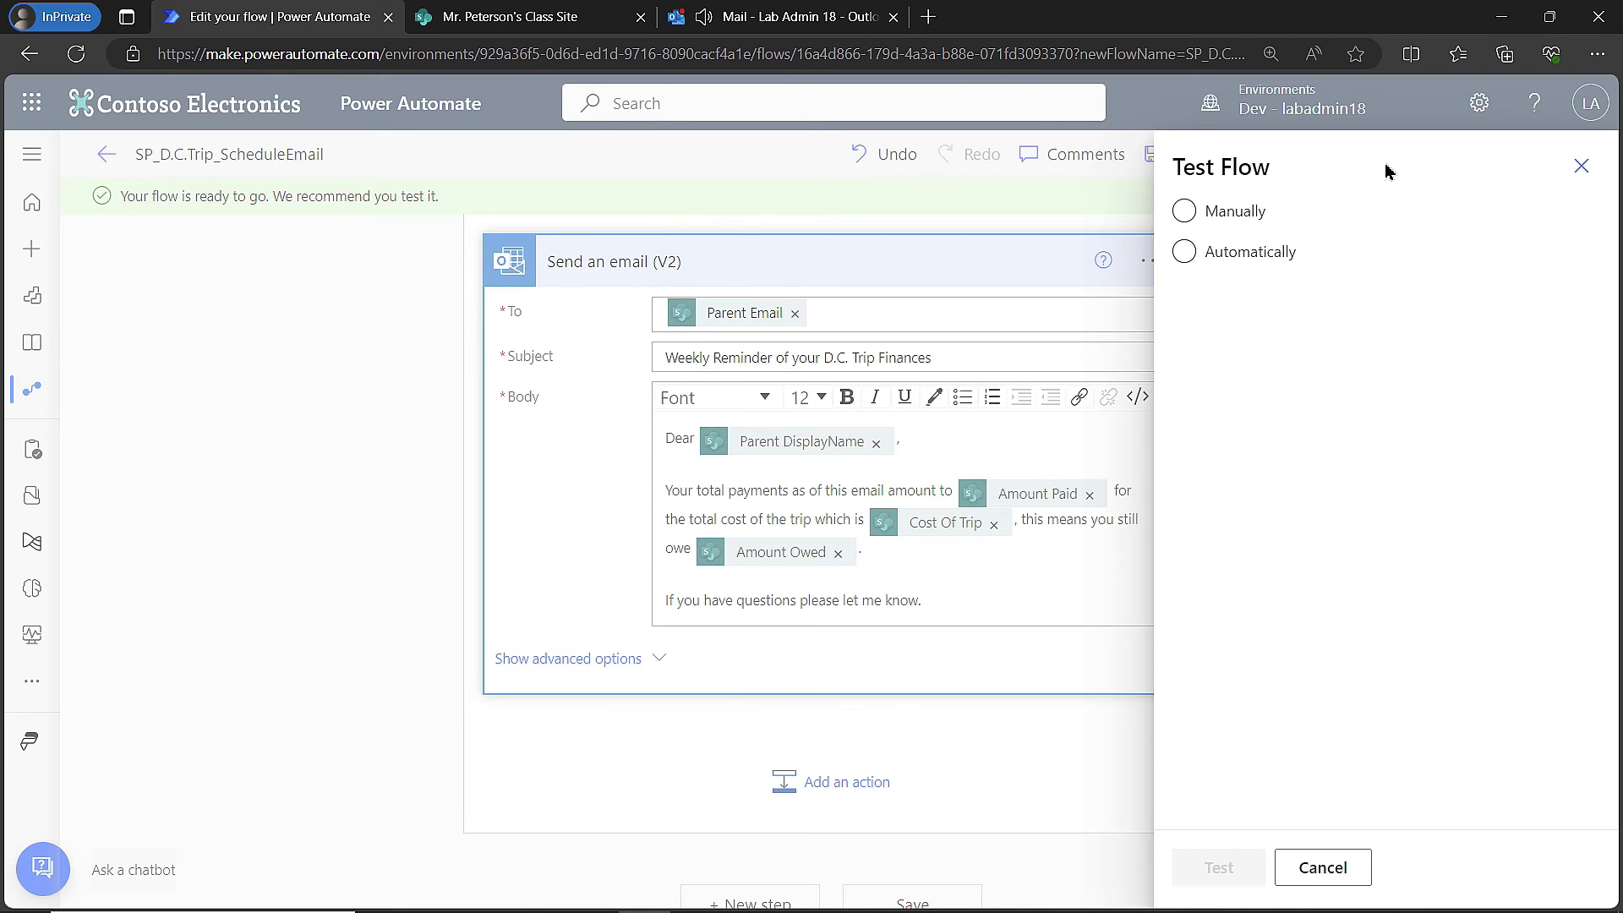
- Choose the Manually test option and run the flow to send the reminder emails
click(1184, 211)
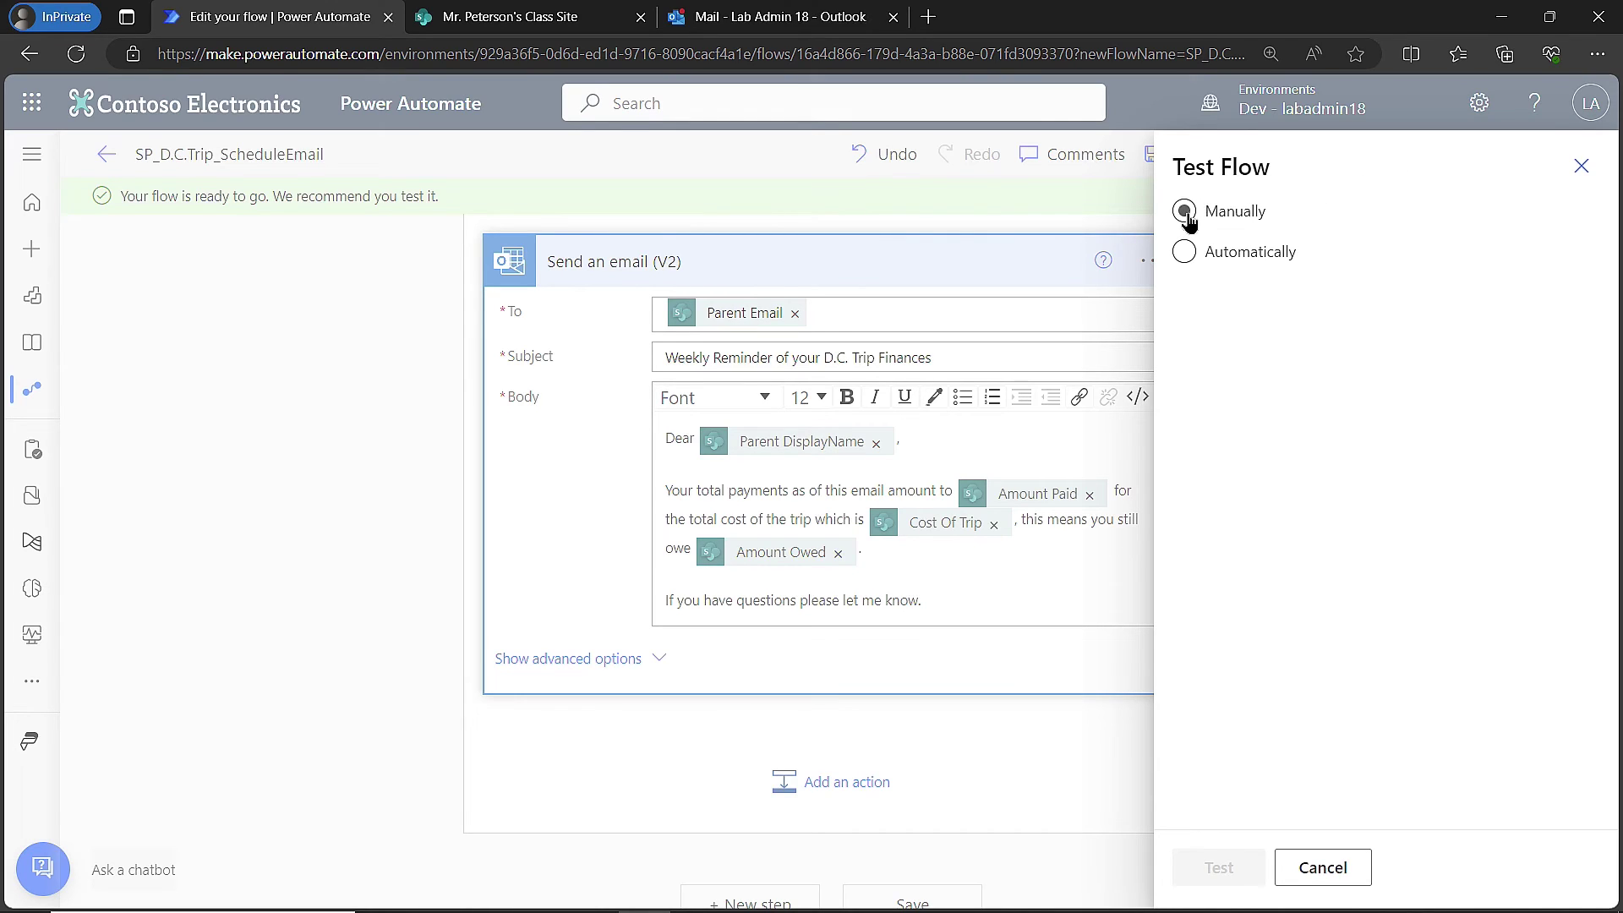
click(1184, 211)
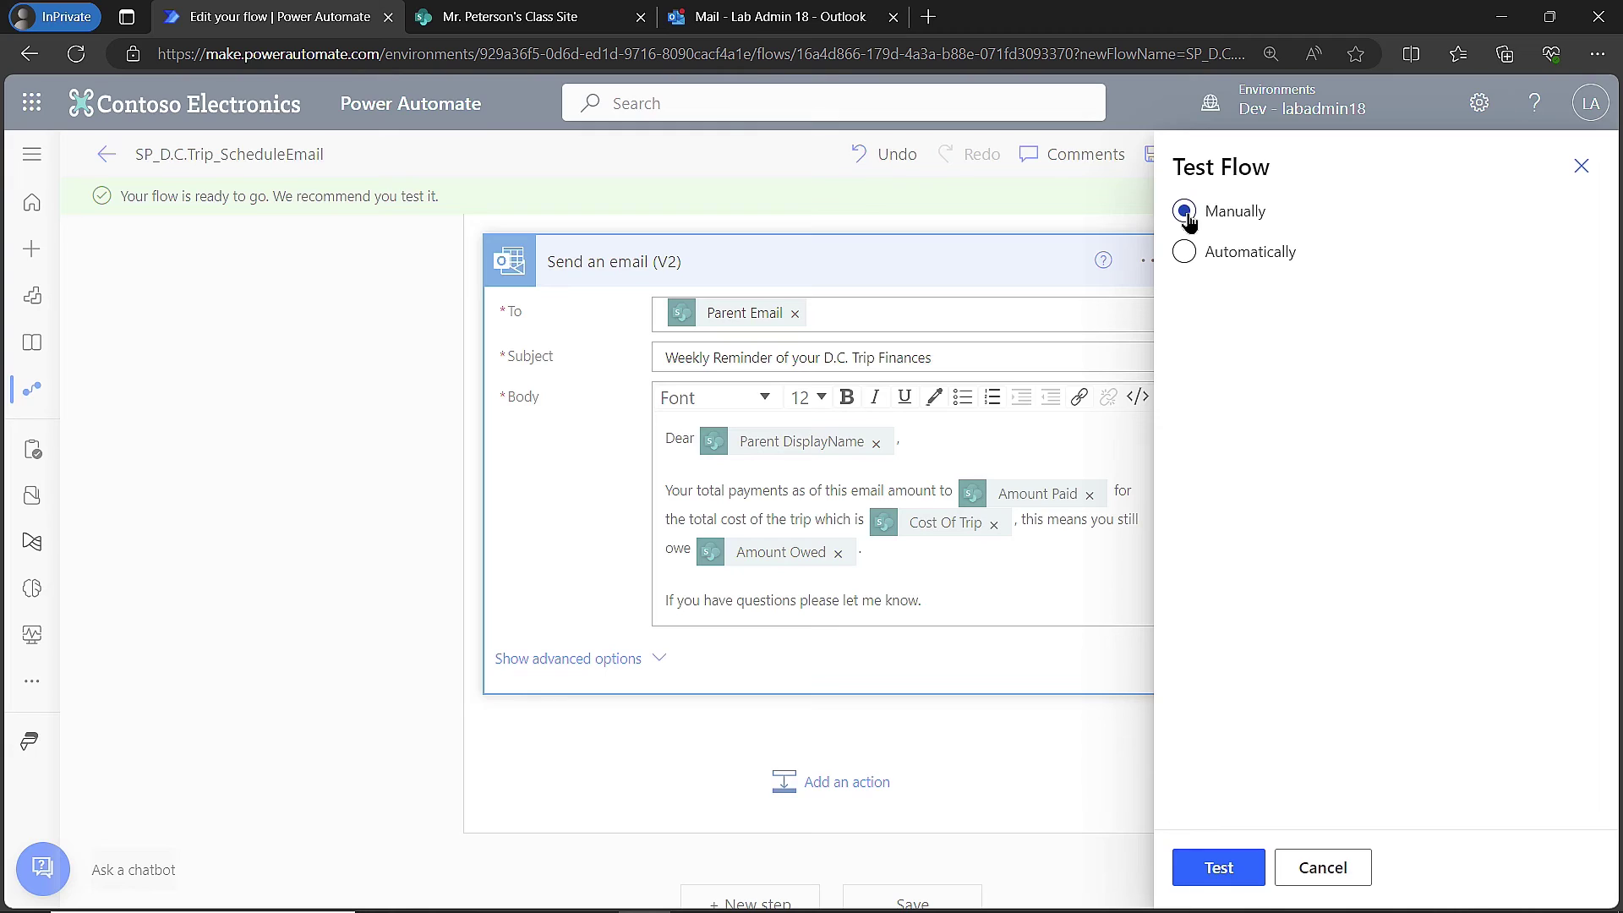
click(1219, 868)
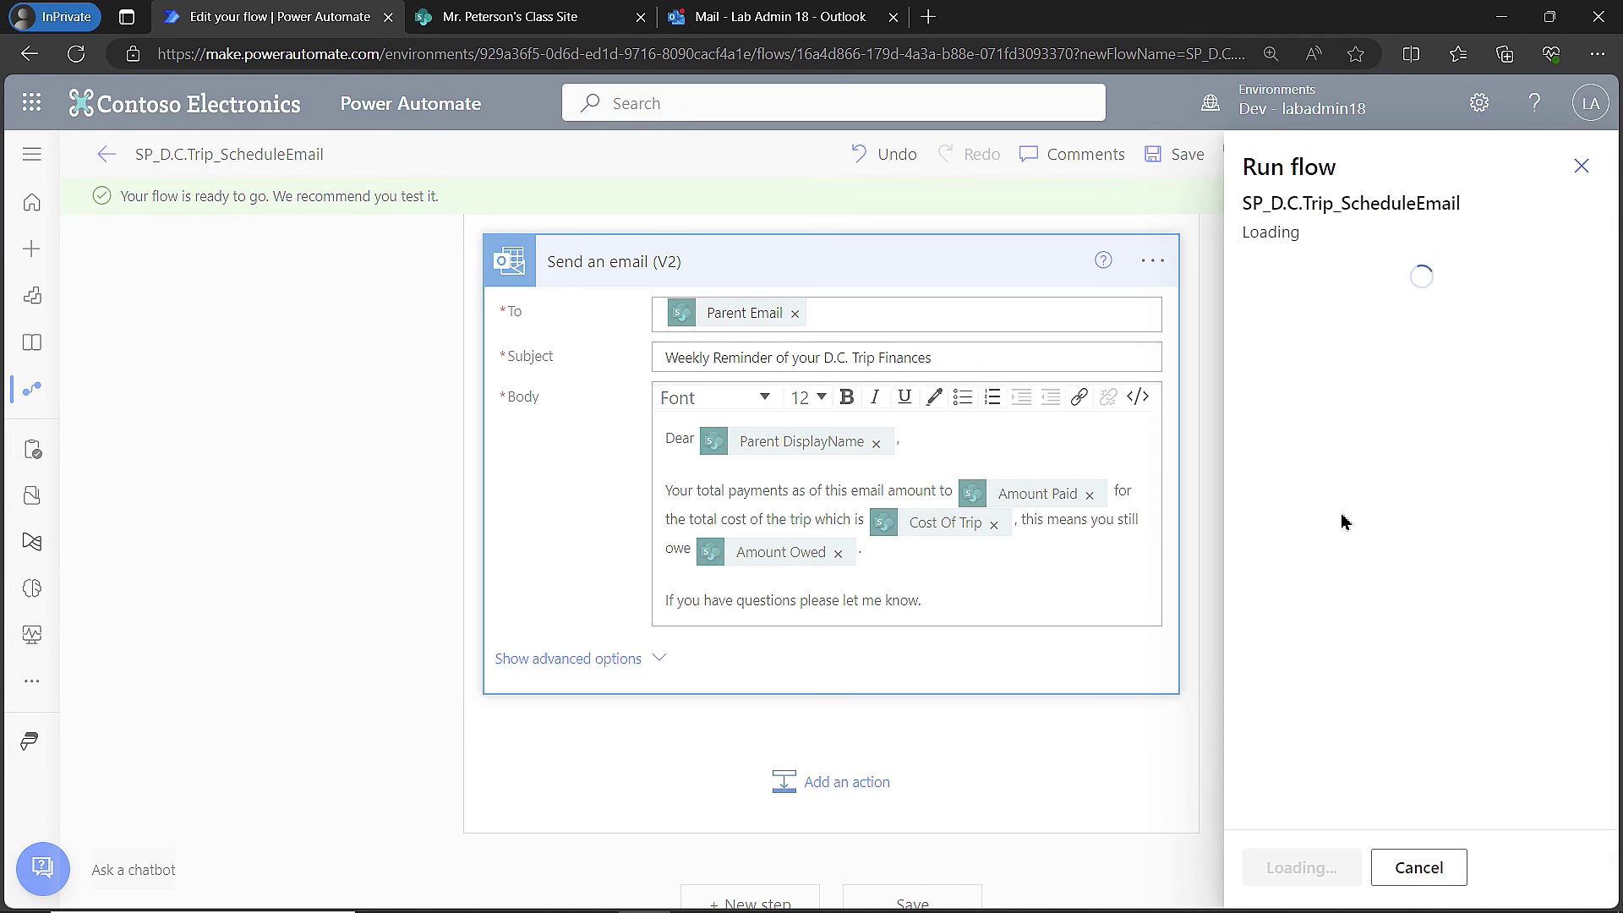
click(1320, 865)
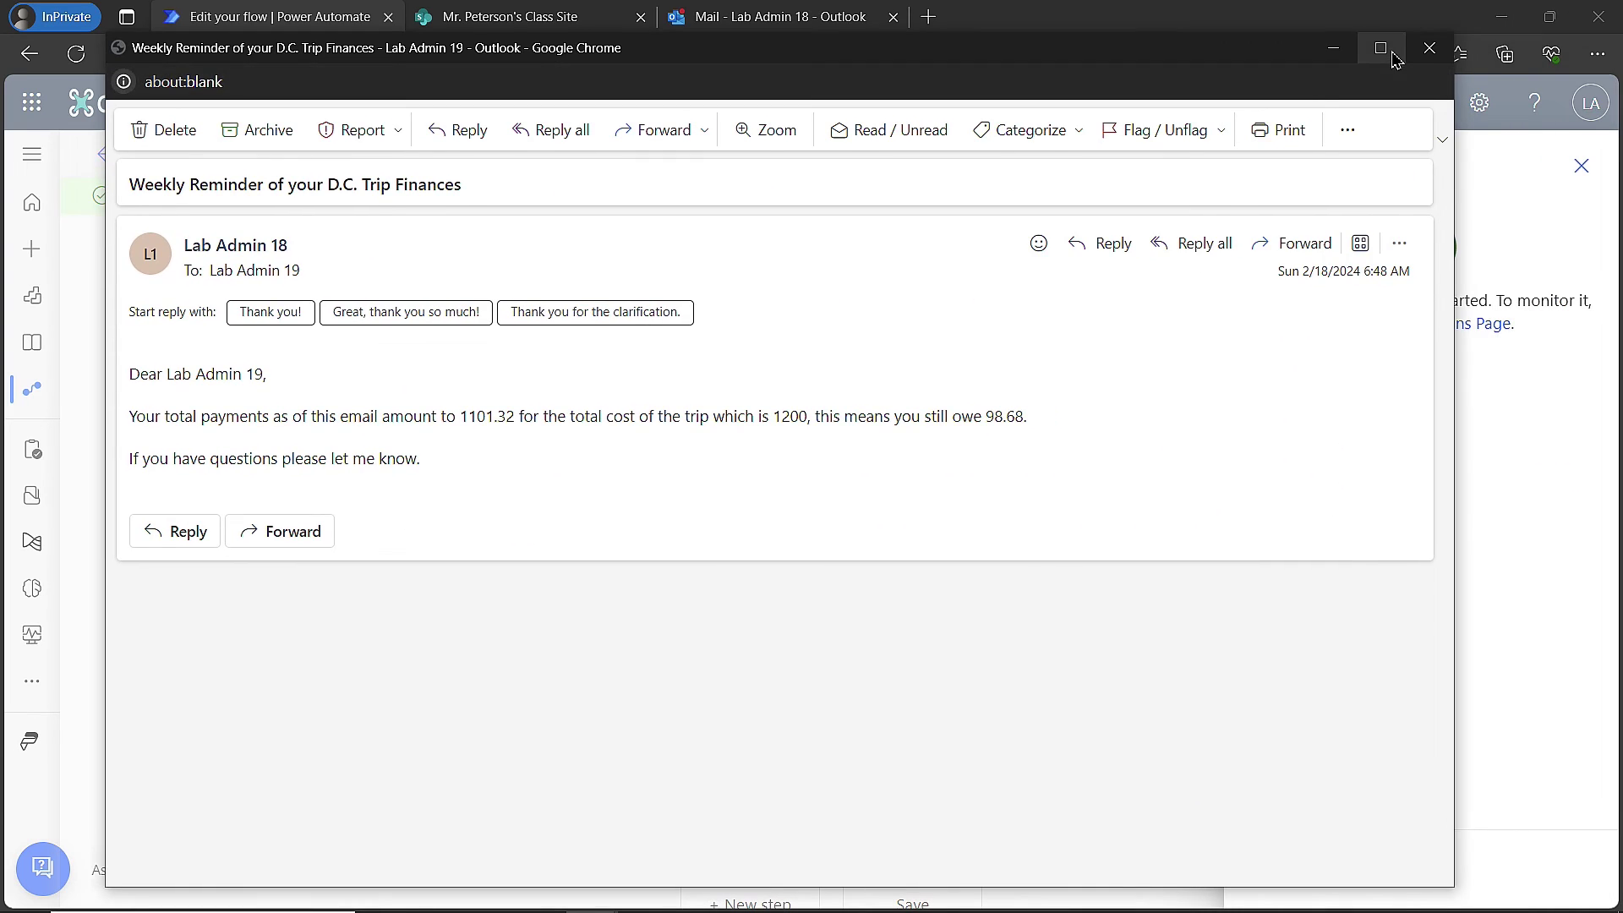
- Maximize the Outlook reminder showing 1101.32 paid of 1200 and 98.68 owed, then close it
click(1380, 48)
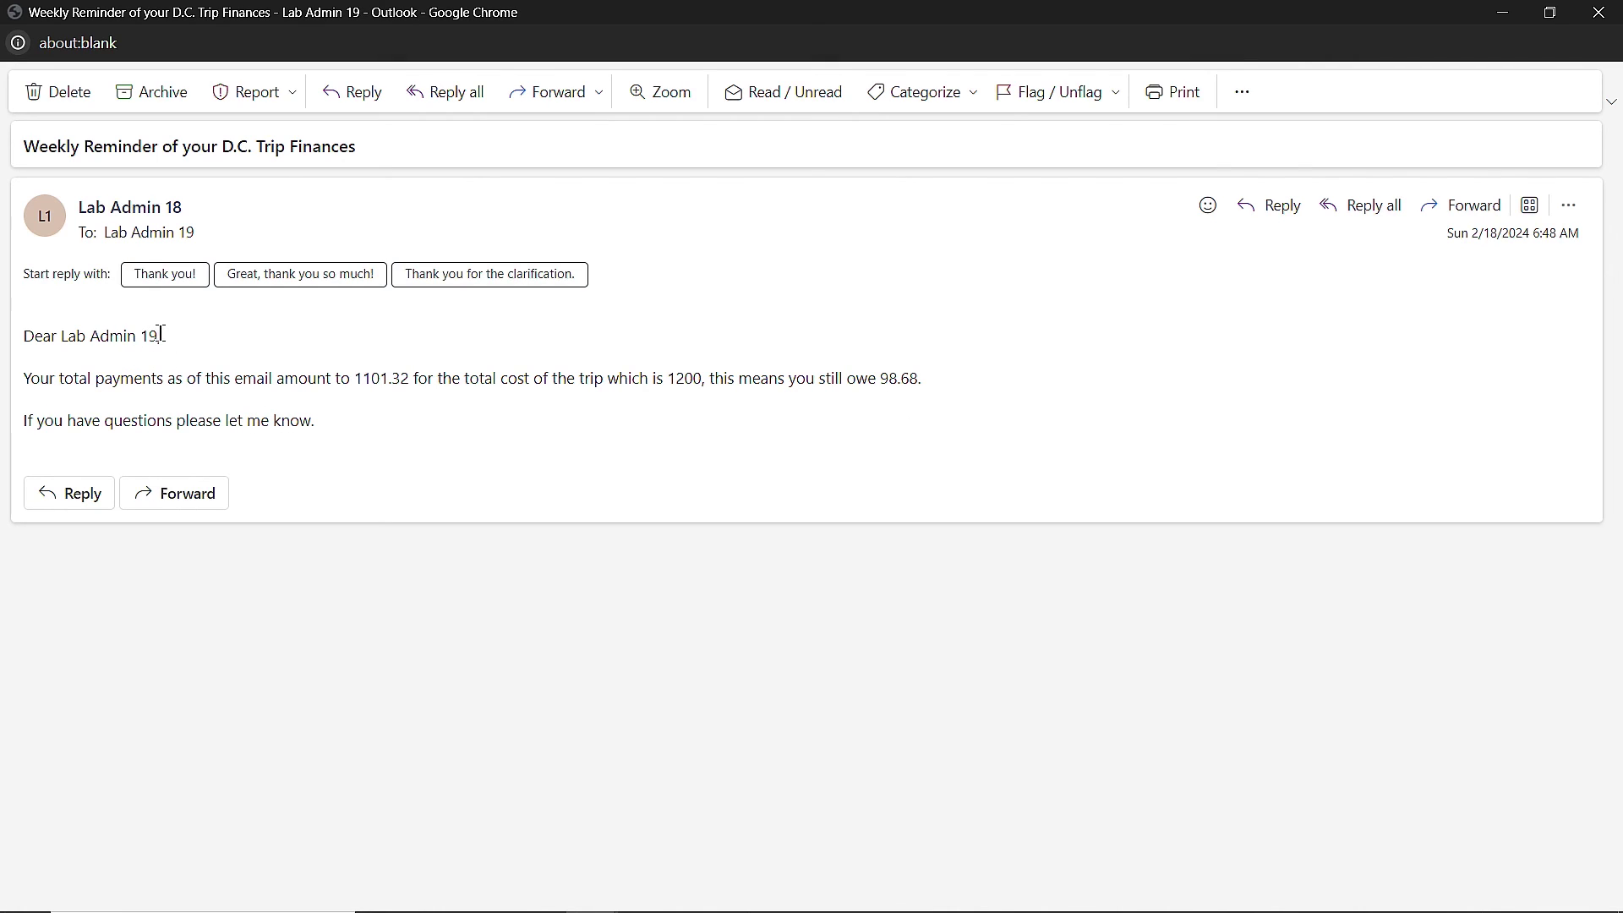
double_click(1152, 32)
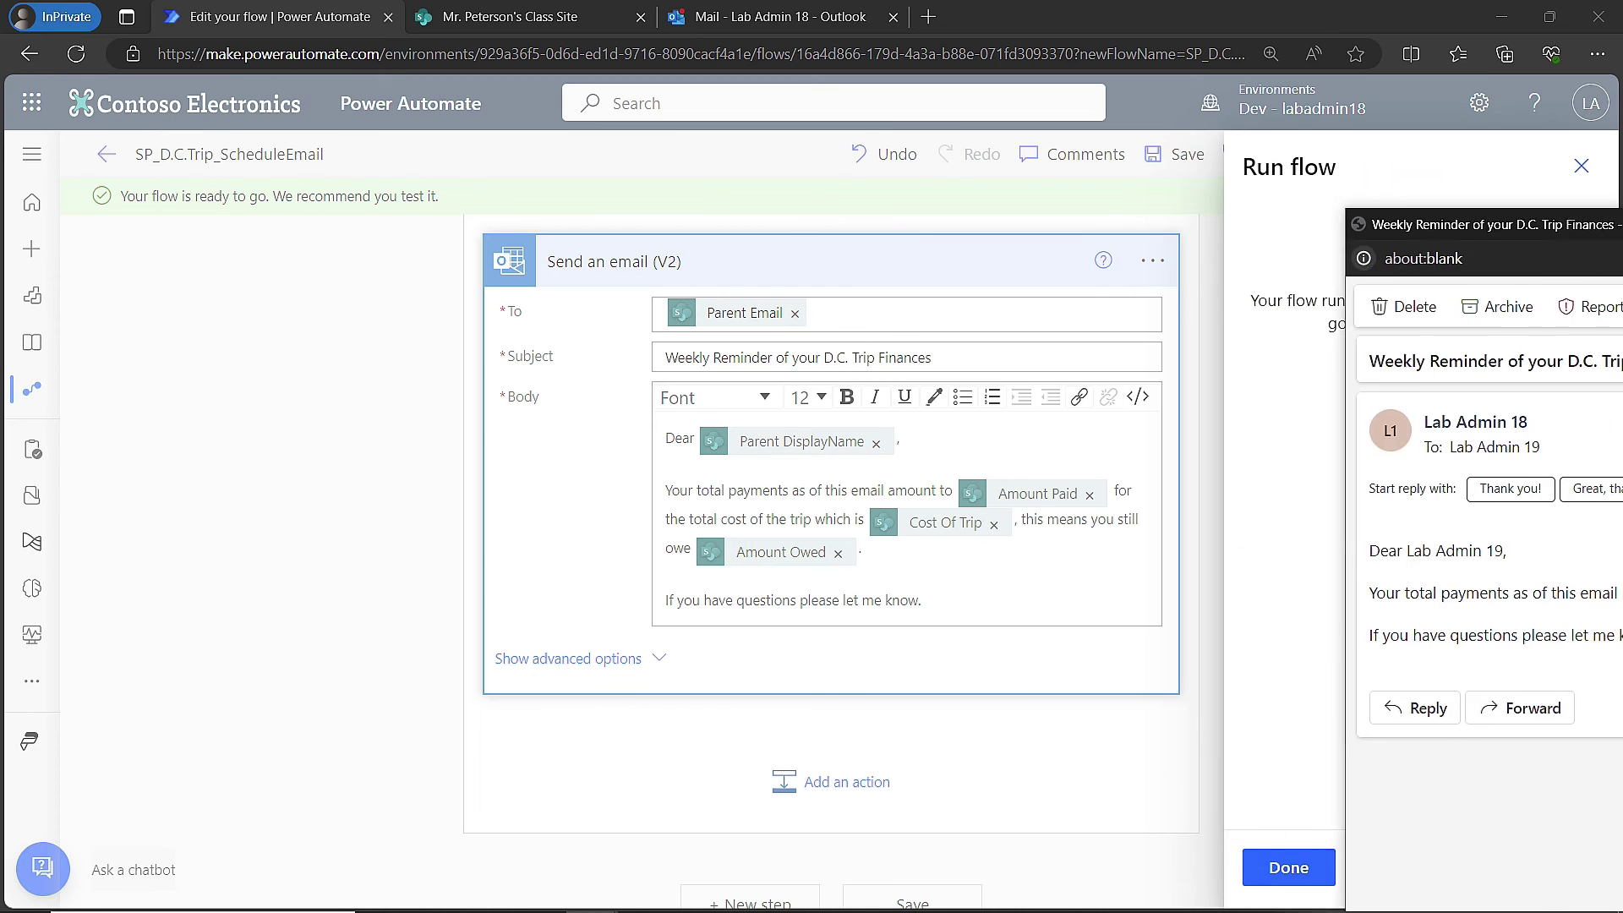
key(alt+F4)
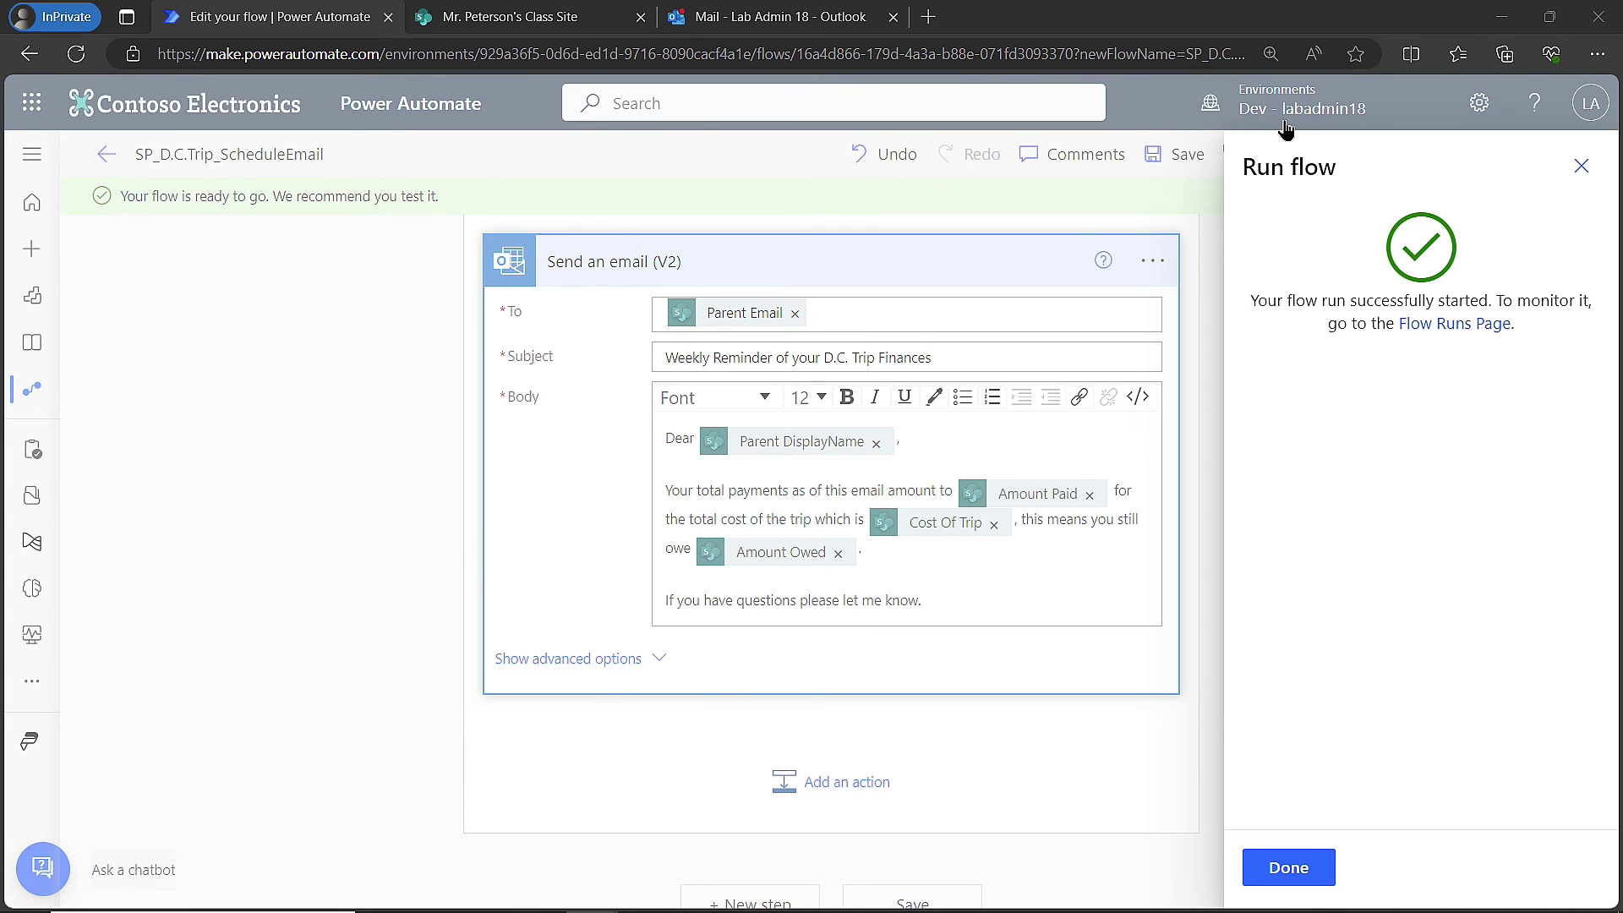
- Switch to the D.C. Trip SharePoint list and drag the Outlook tab into its own window
click(551, 10)
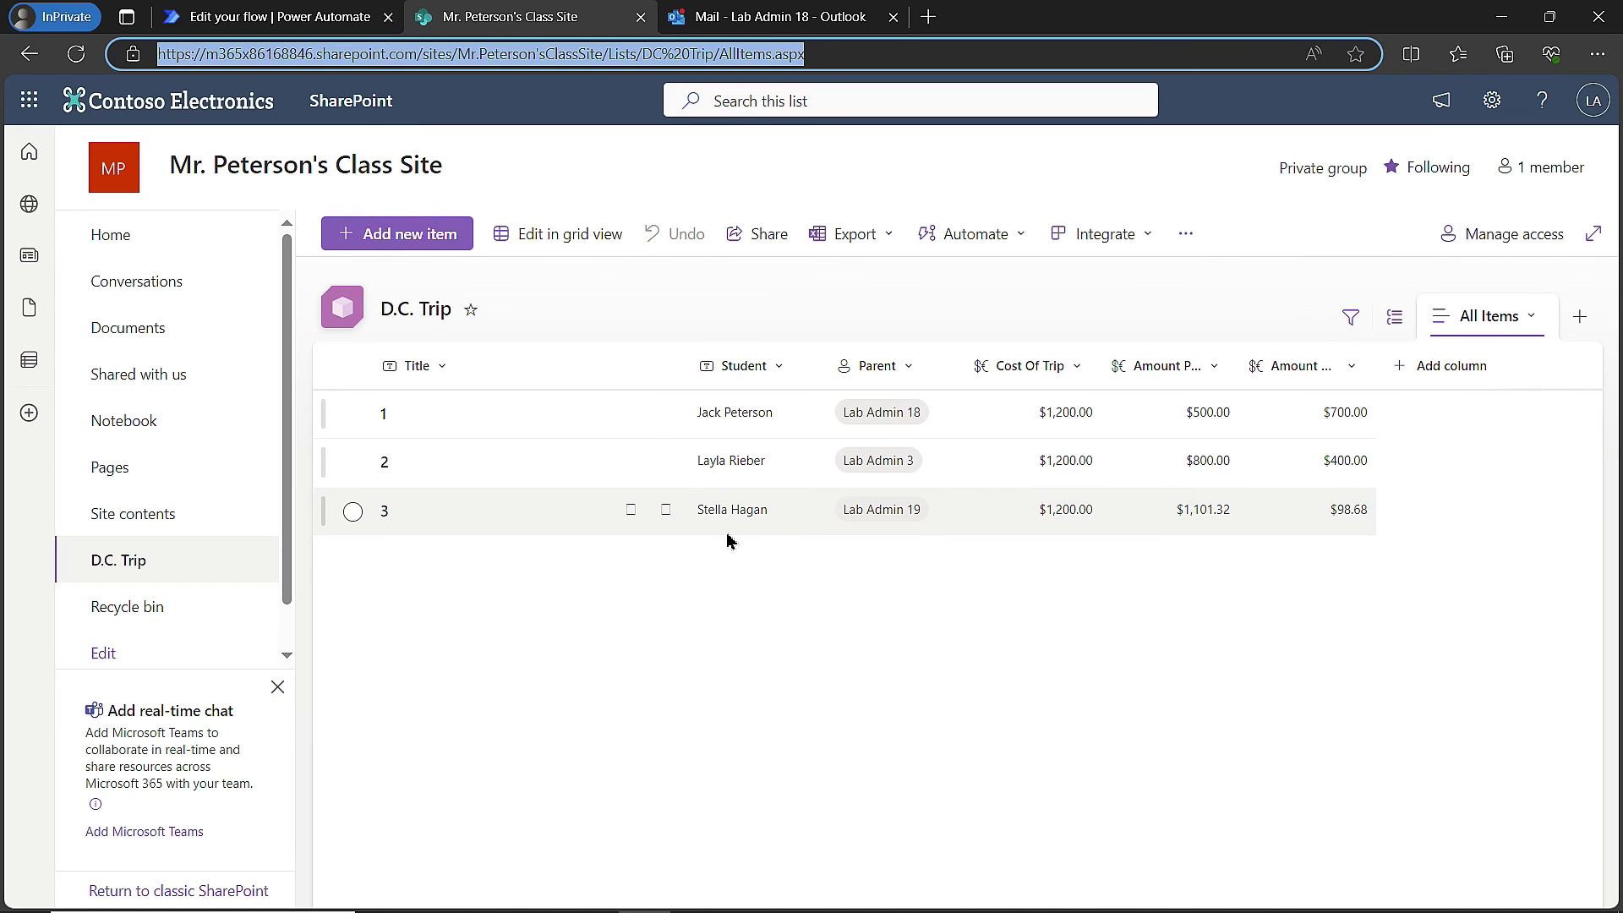
drag(781, 22, 1622, 253)
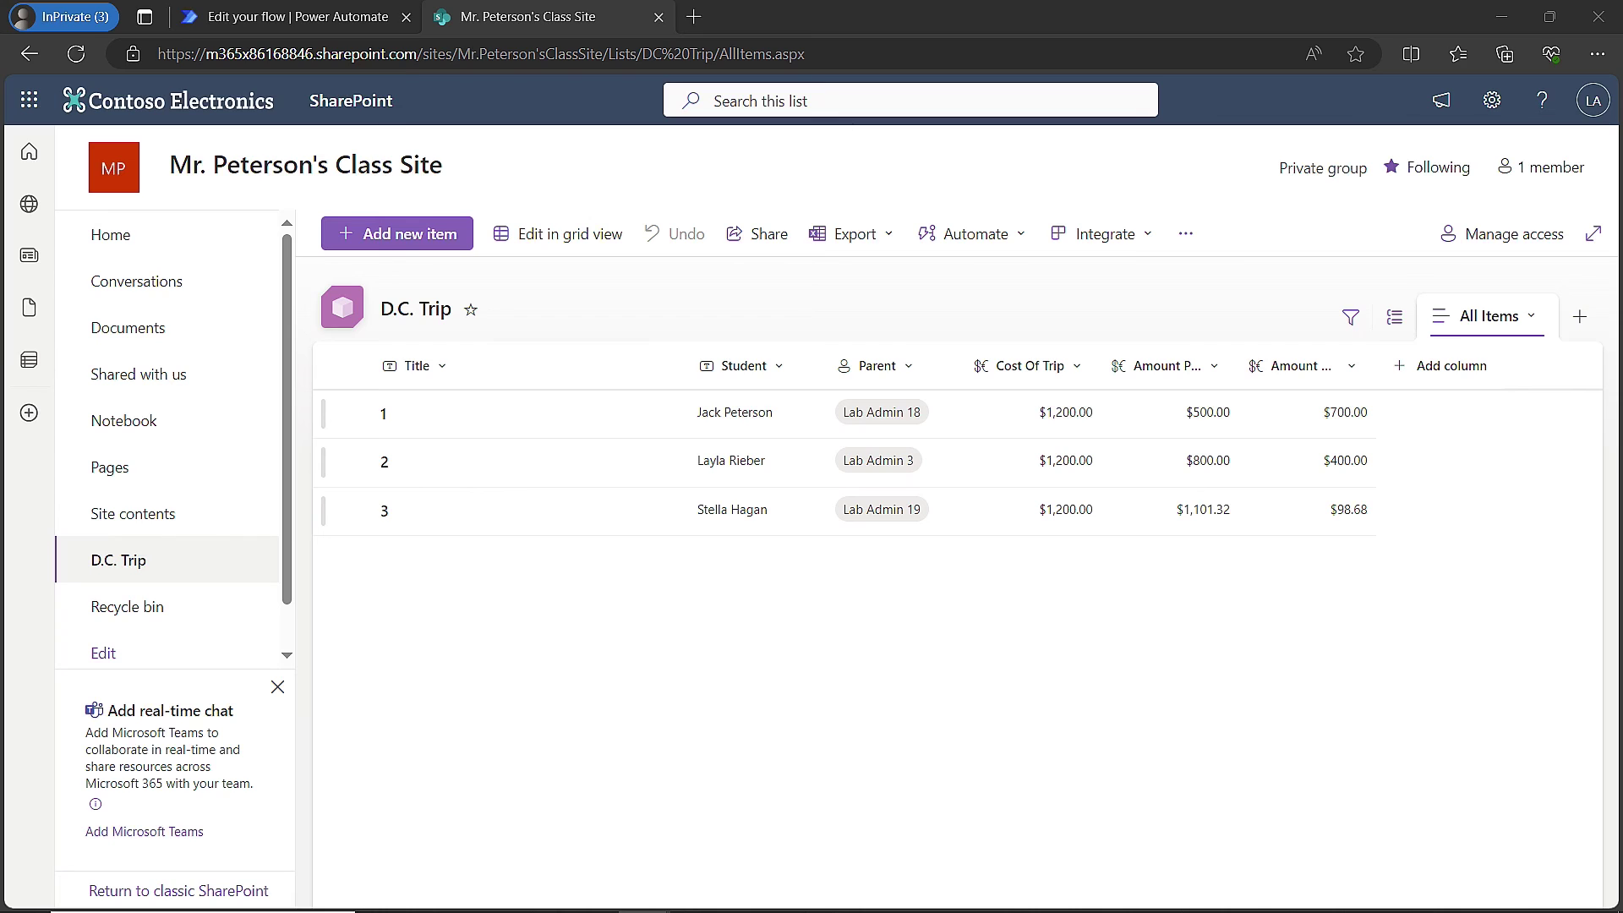
drag(1206, 174, 895, 80)
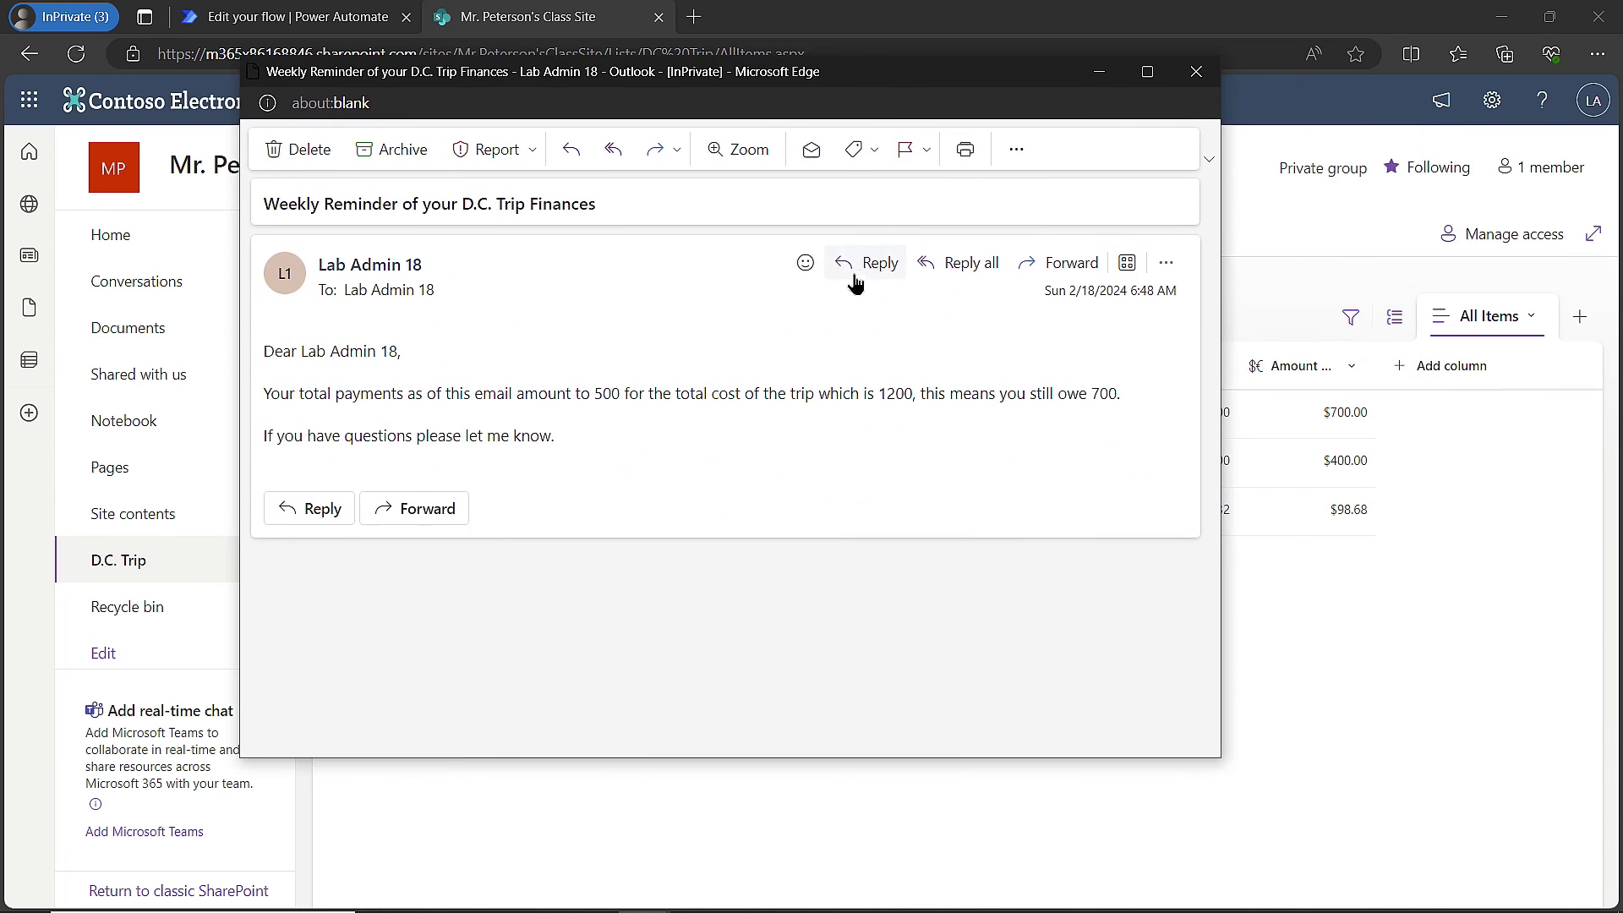